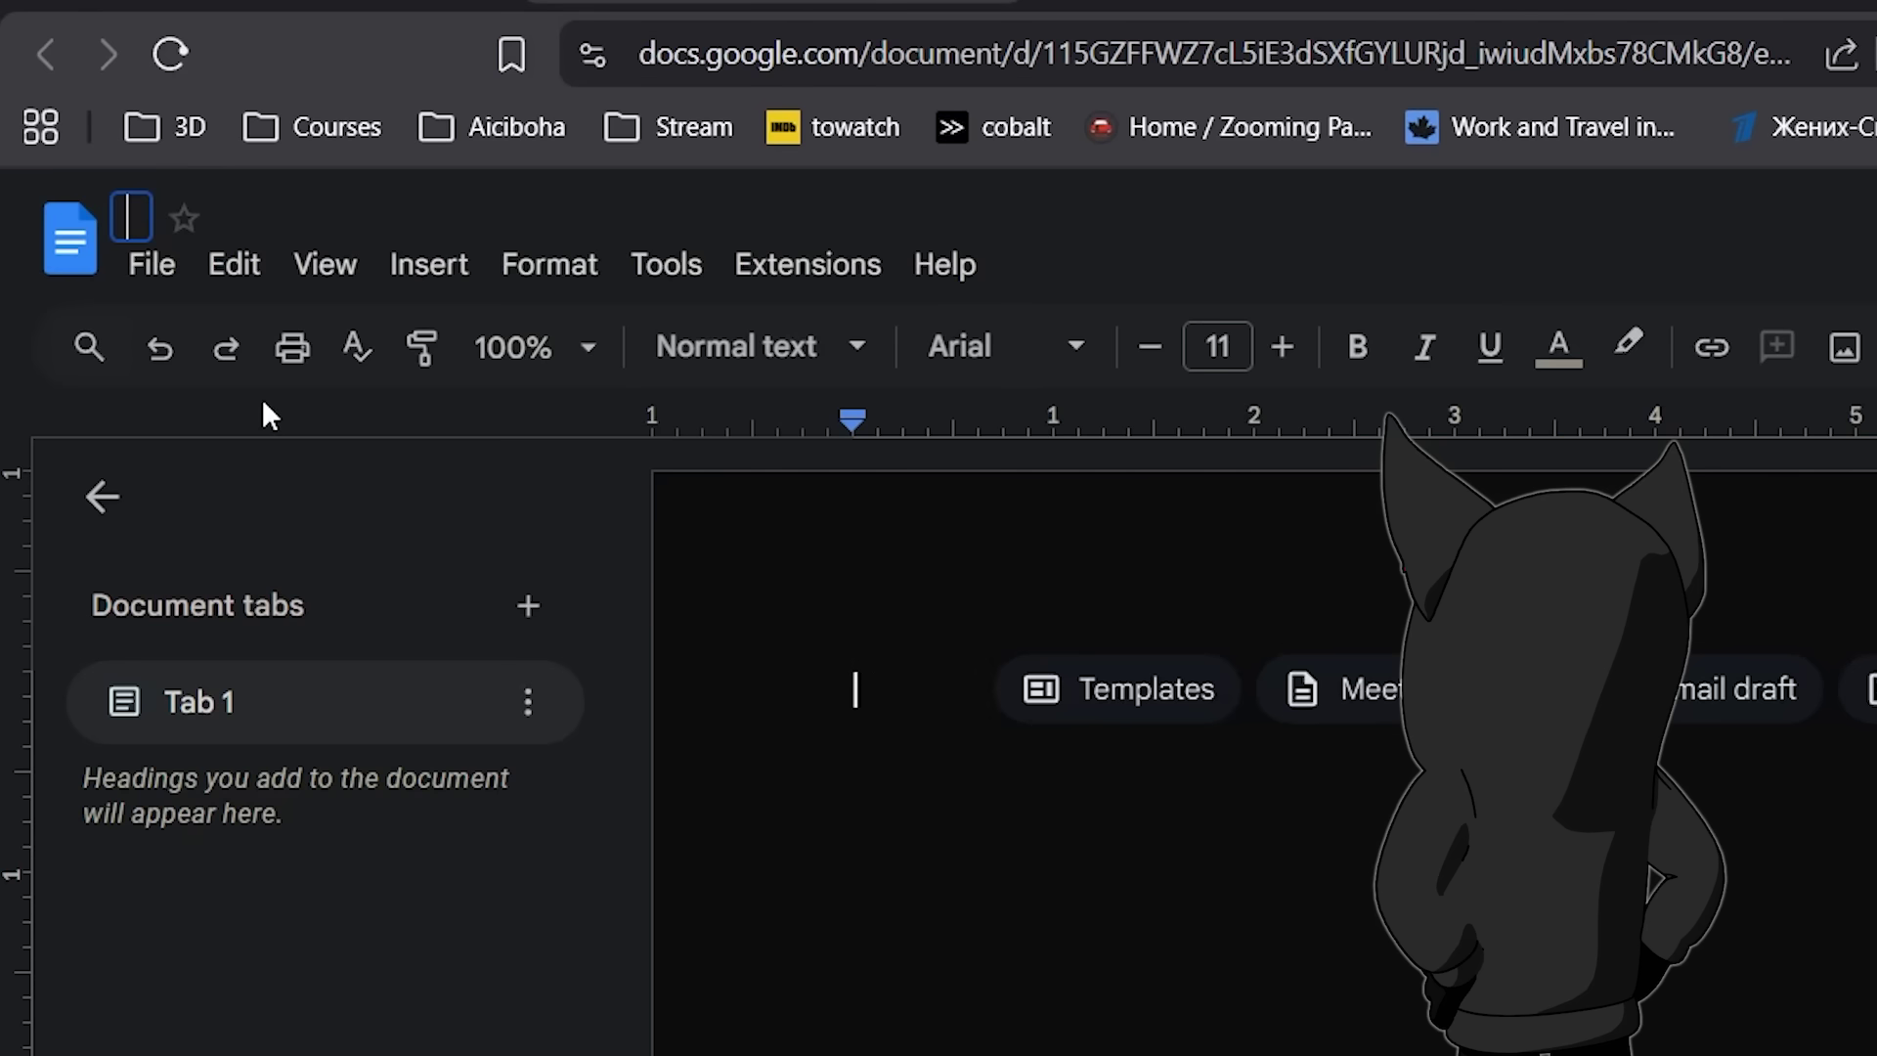
# Title the document "A gr8 video eyedia" and add the bullet "Collecting stuff (pokemon cards stealing example" to its list
pyautogui.write('A gr8 video eyedia')
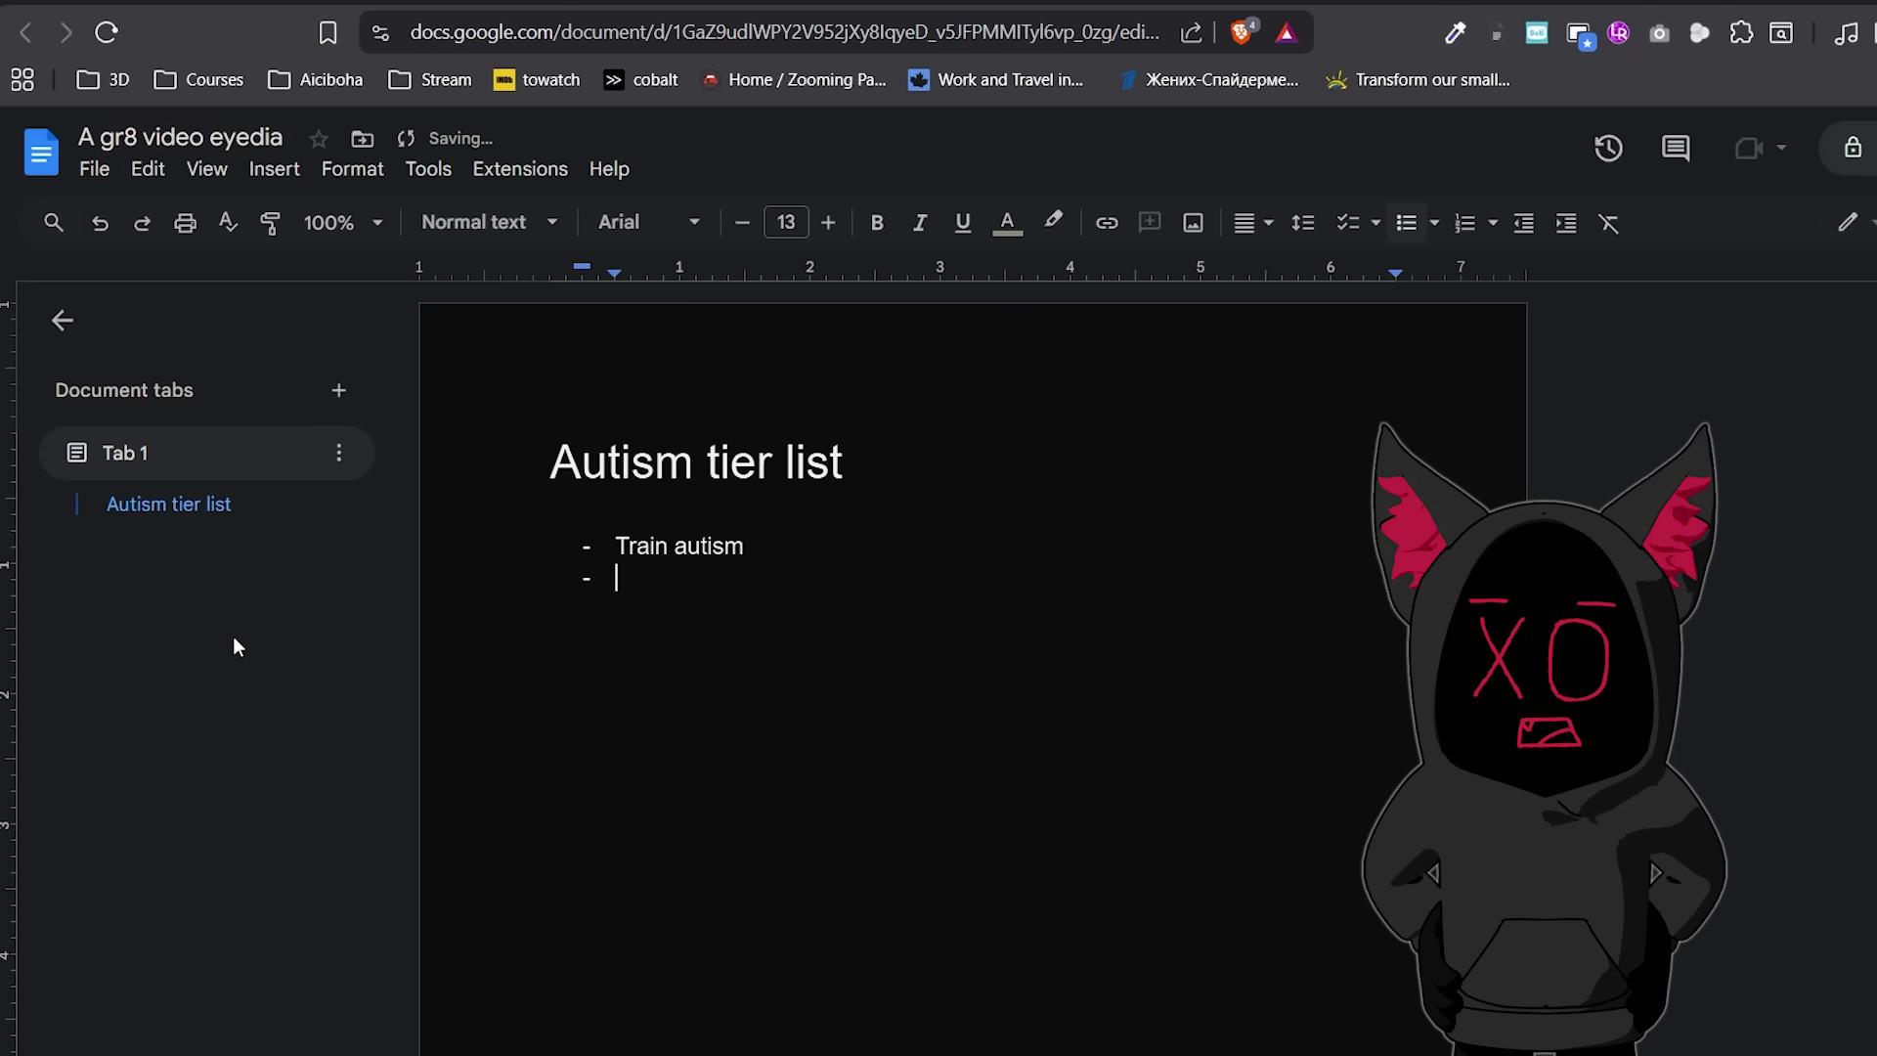
pyautogui.write('Collecting stuff (pokemon cards stealing example')
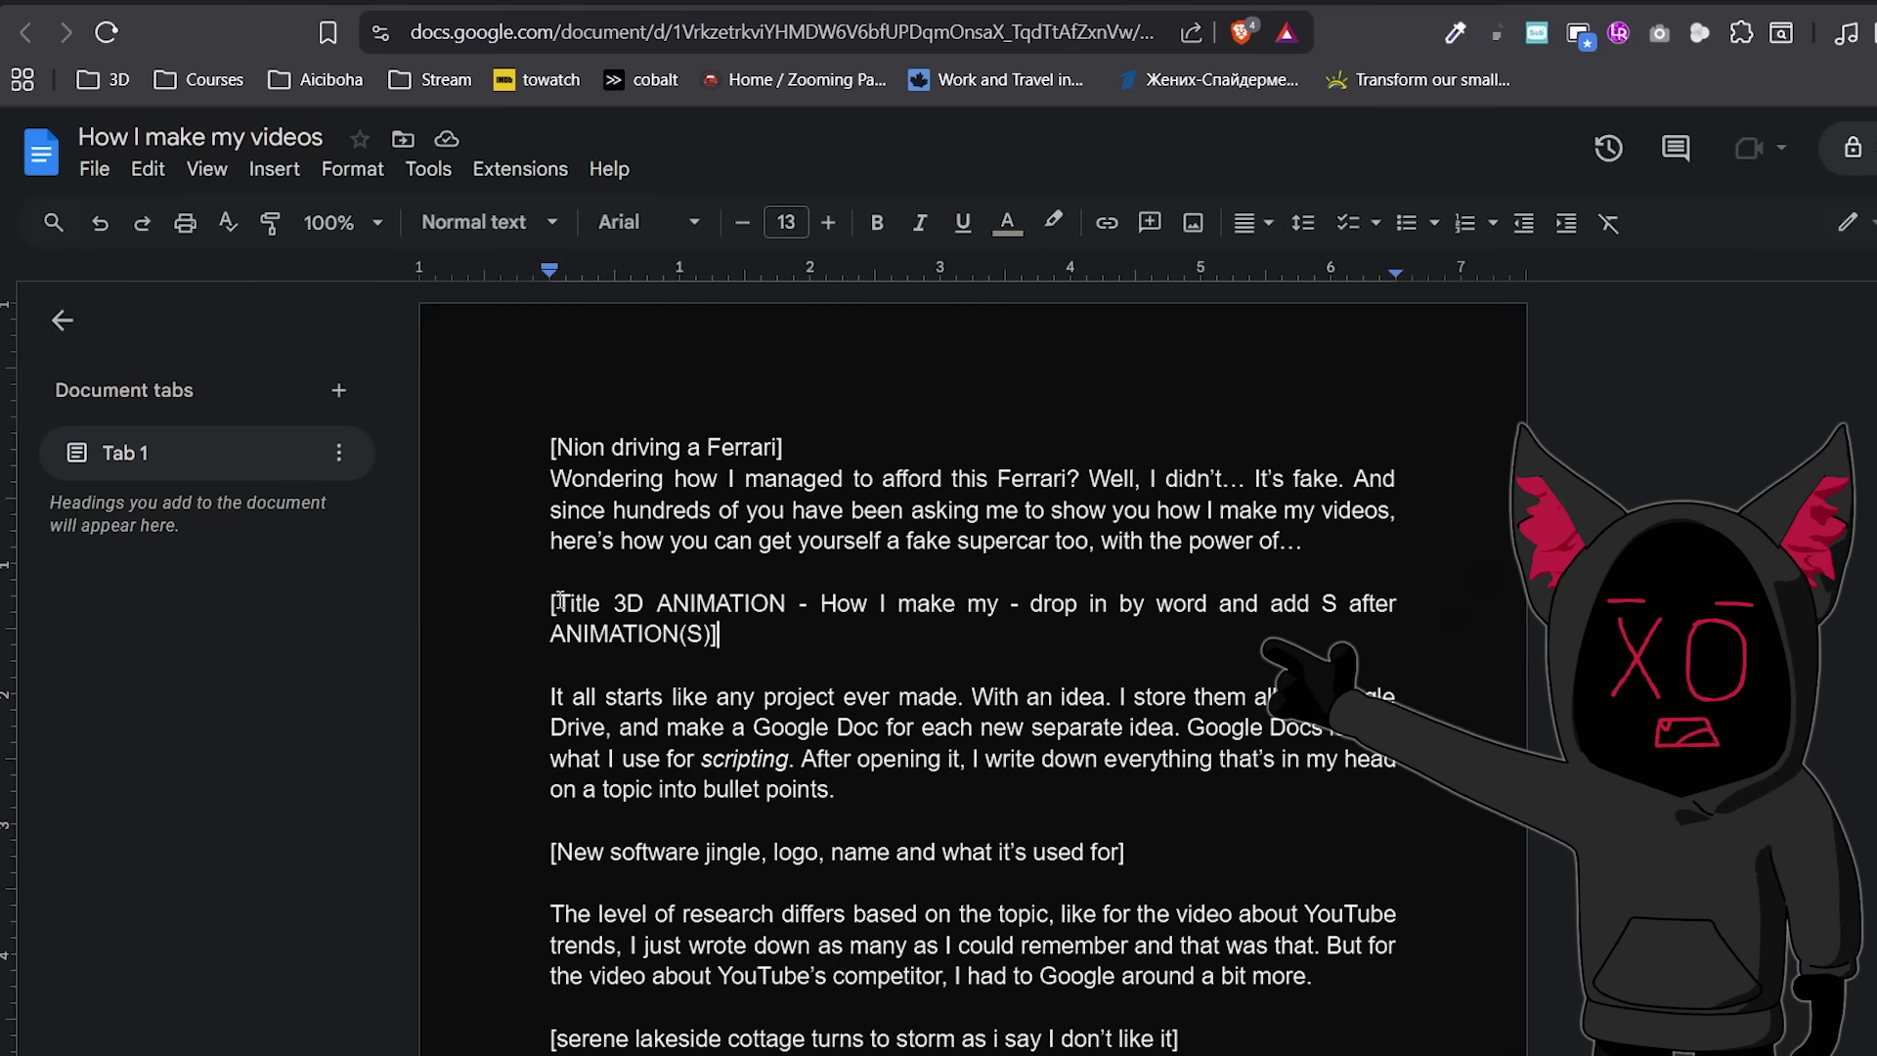
# Select the bracketed "Title 3D ANIMATION" note in the "How I make my videos" script
pyautogui.moveTo(551, 604); pyautogui.dragTo(654, 626)
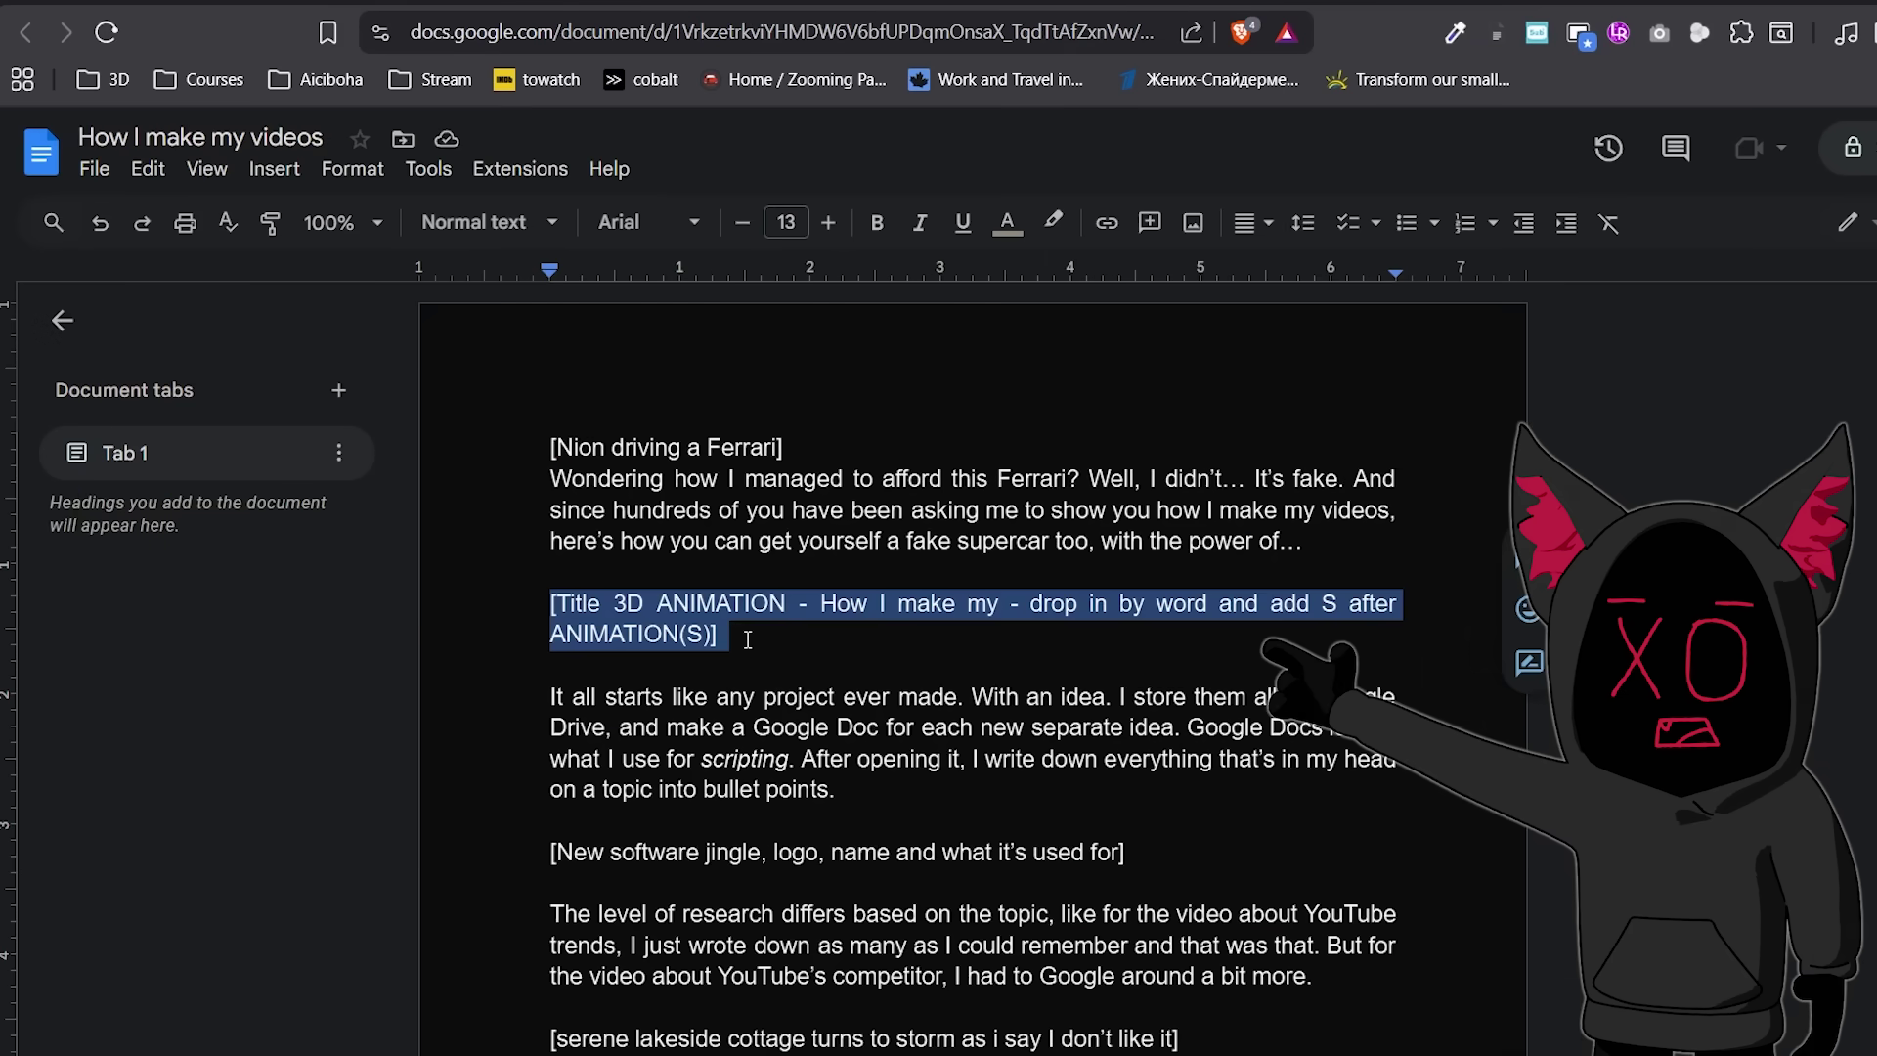
pyautogui.moveTo(551, 651); pyautogui.dragTo(622, 647)
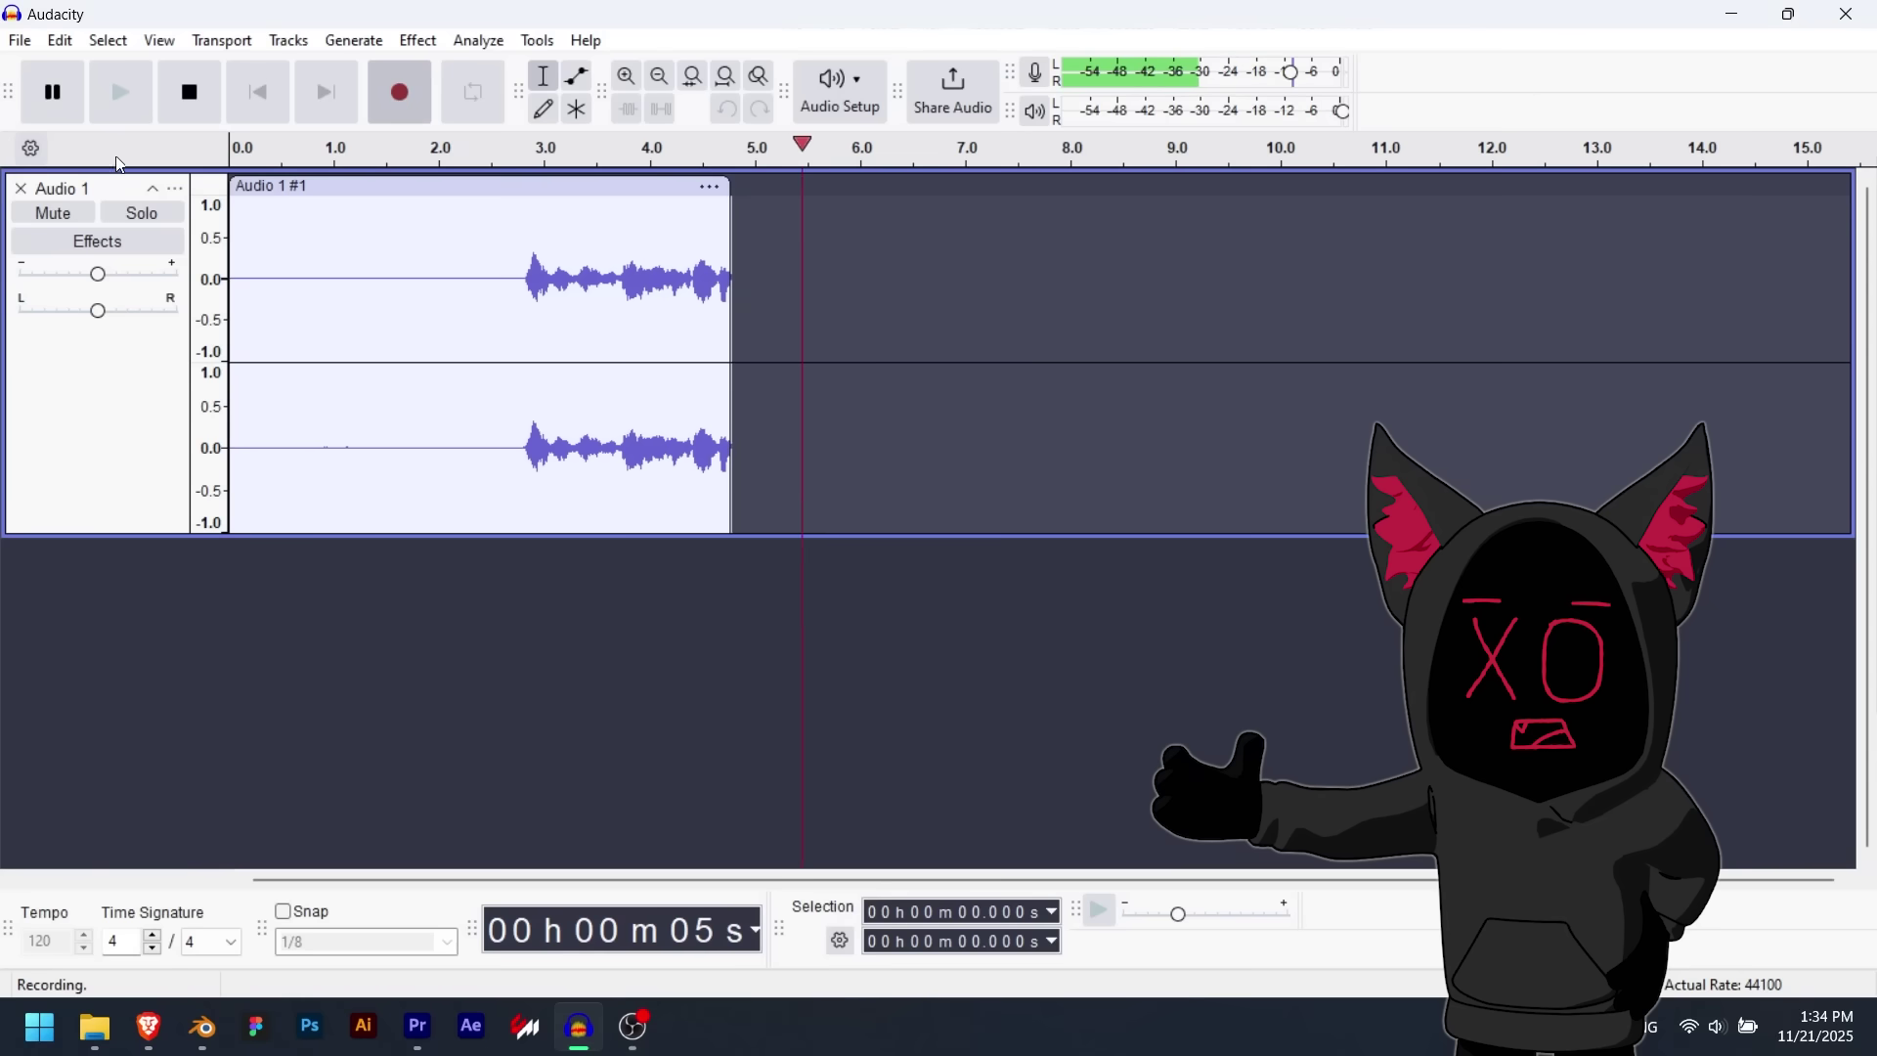
# In Audacity, stop the current take and discard its track, and start recording a new one
pyautogui.click(189, 92)
pyautogui.click(20, 188)
pyautogui.click(399, 92)
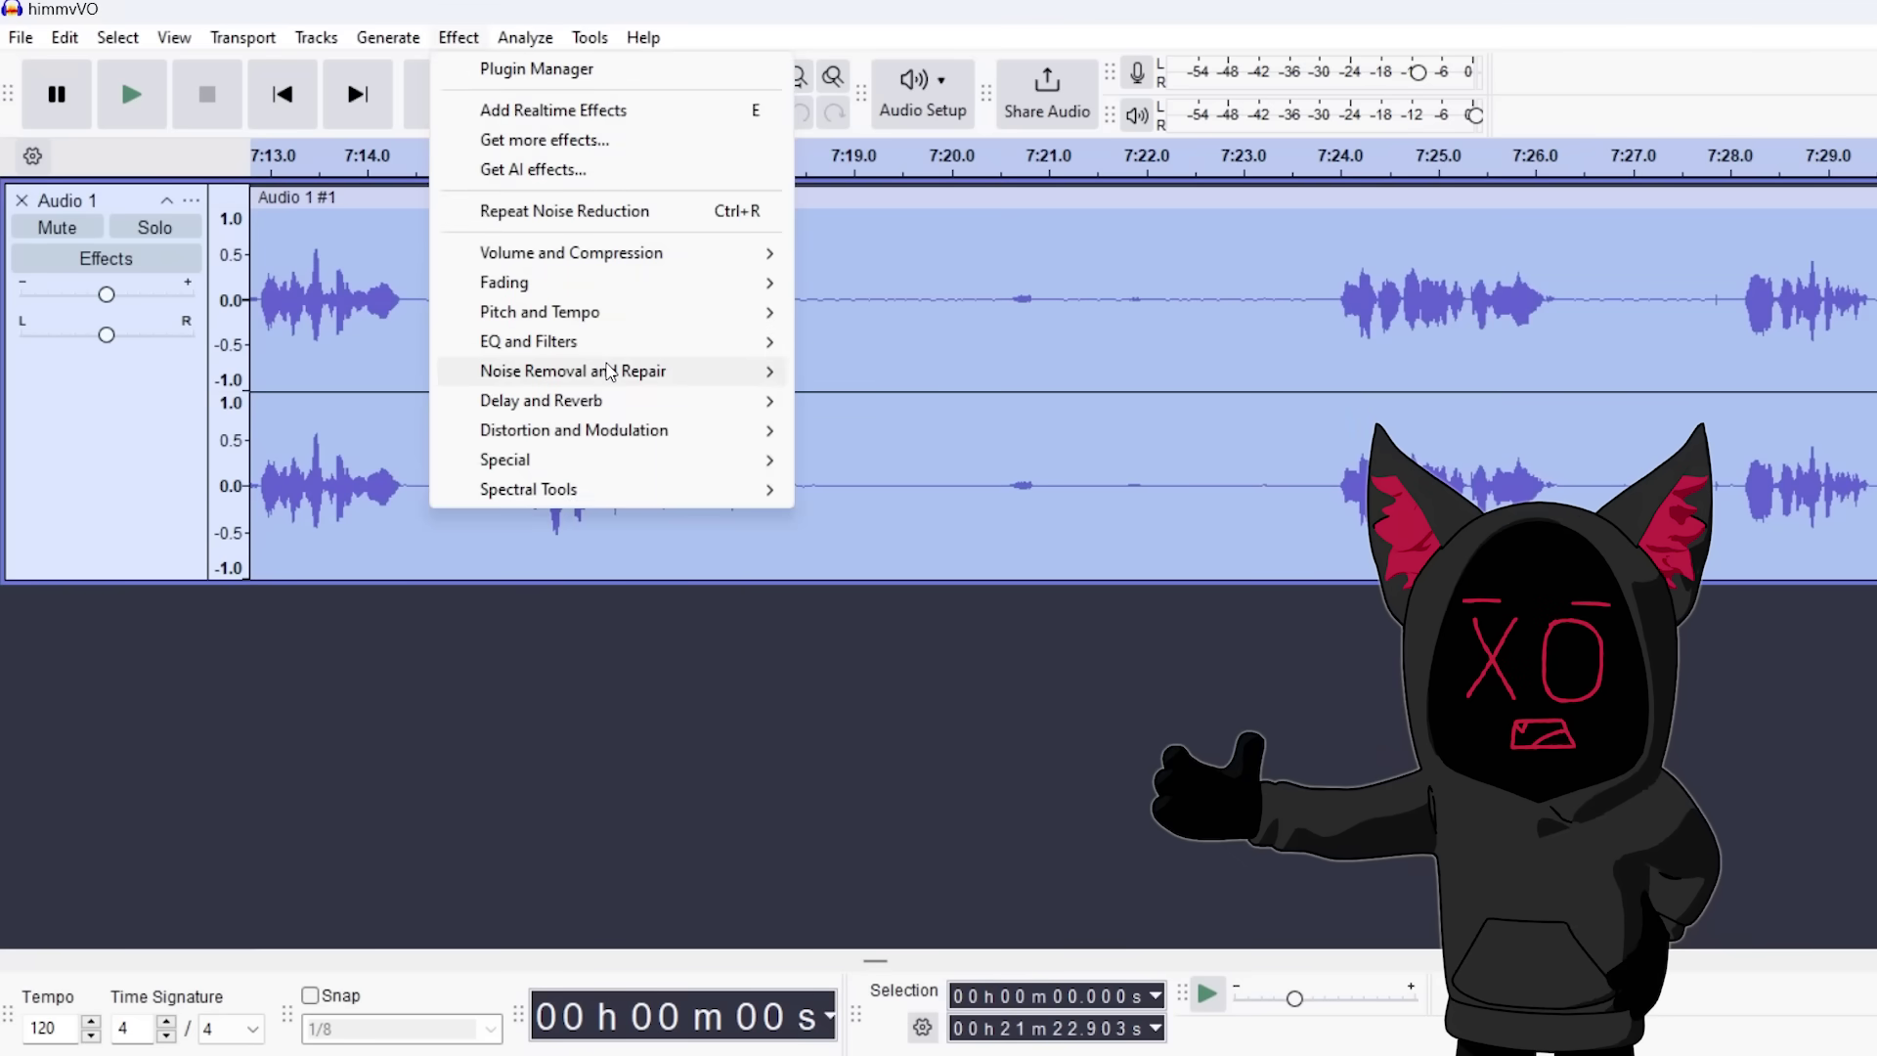
# Apply Noise Reduction to the whole voiceover with 6 dB, sensitivity 6.00 and 6 smoothing bands, and start the audio export
pyautogui.moveTo(610, 372)
pyautogui.click(929, 458)
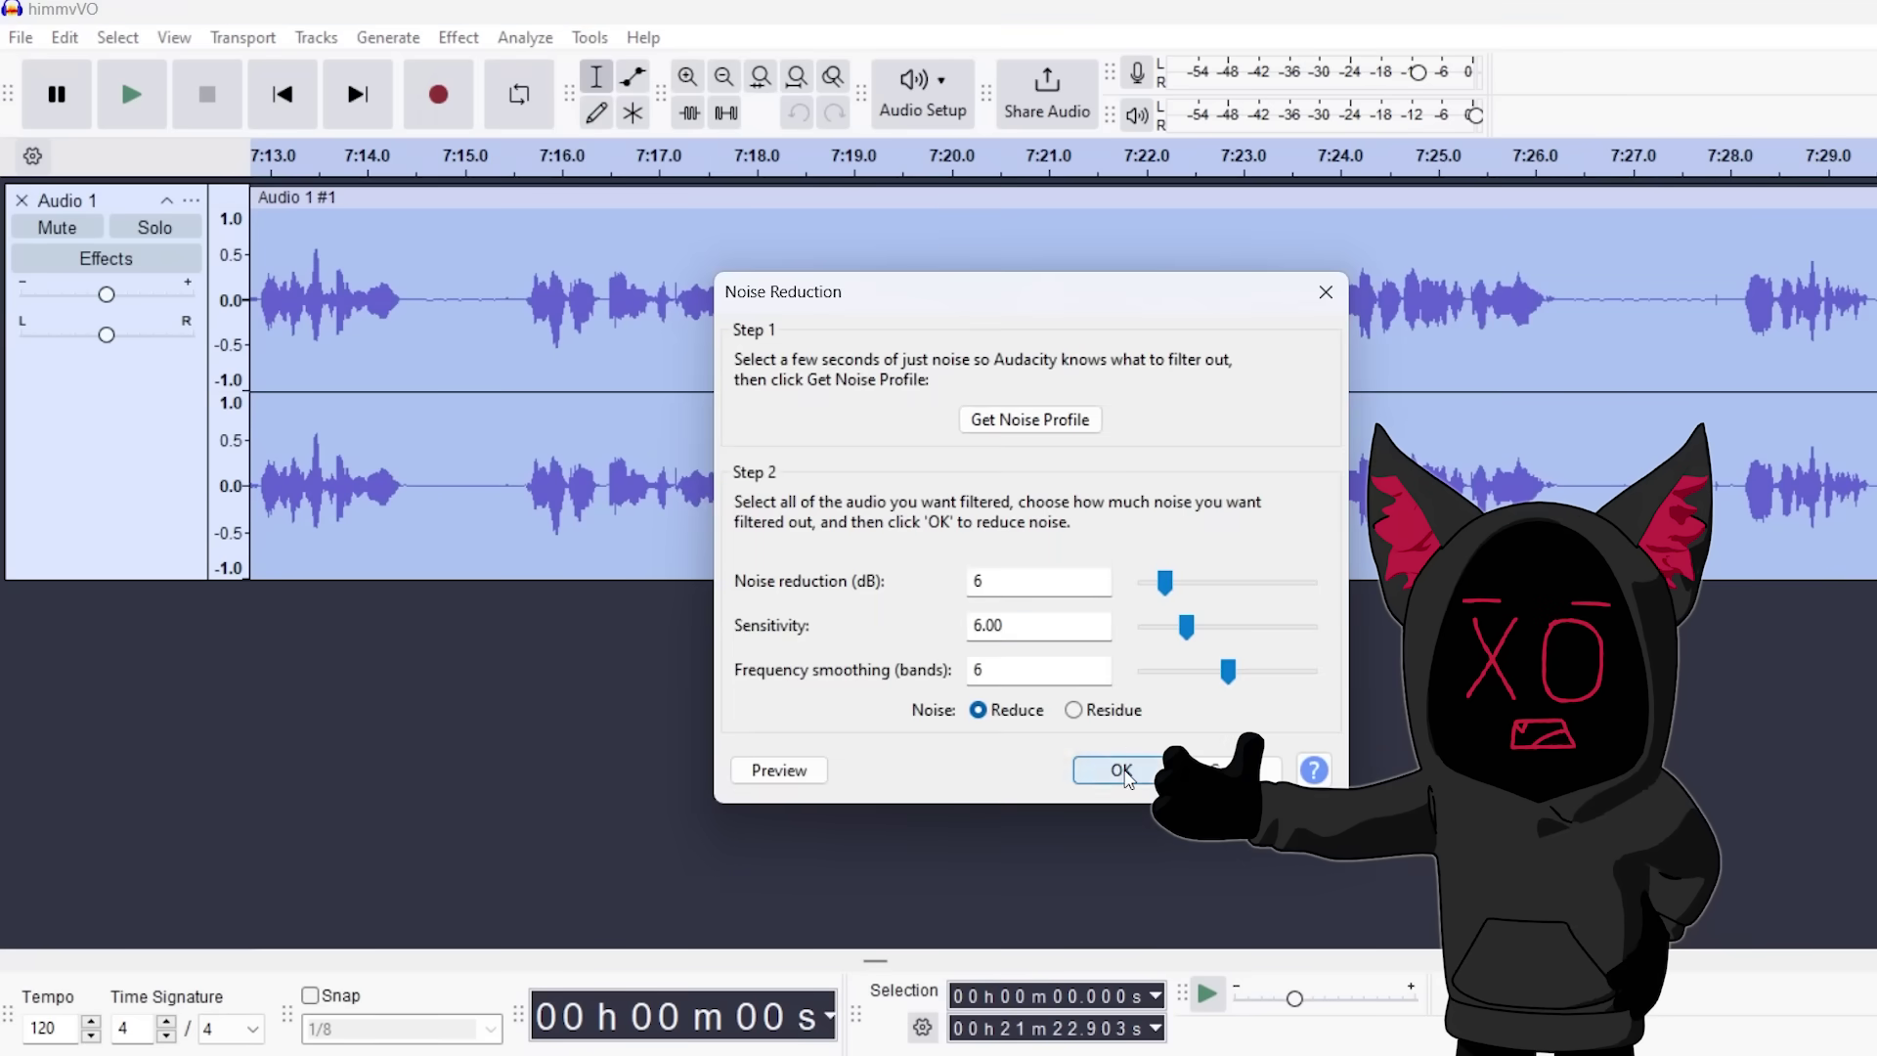
pyautogui.click(1119, 771)
pyautogui.click(21, 67)
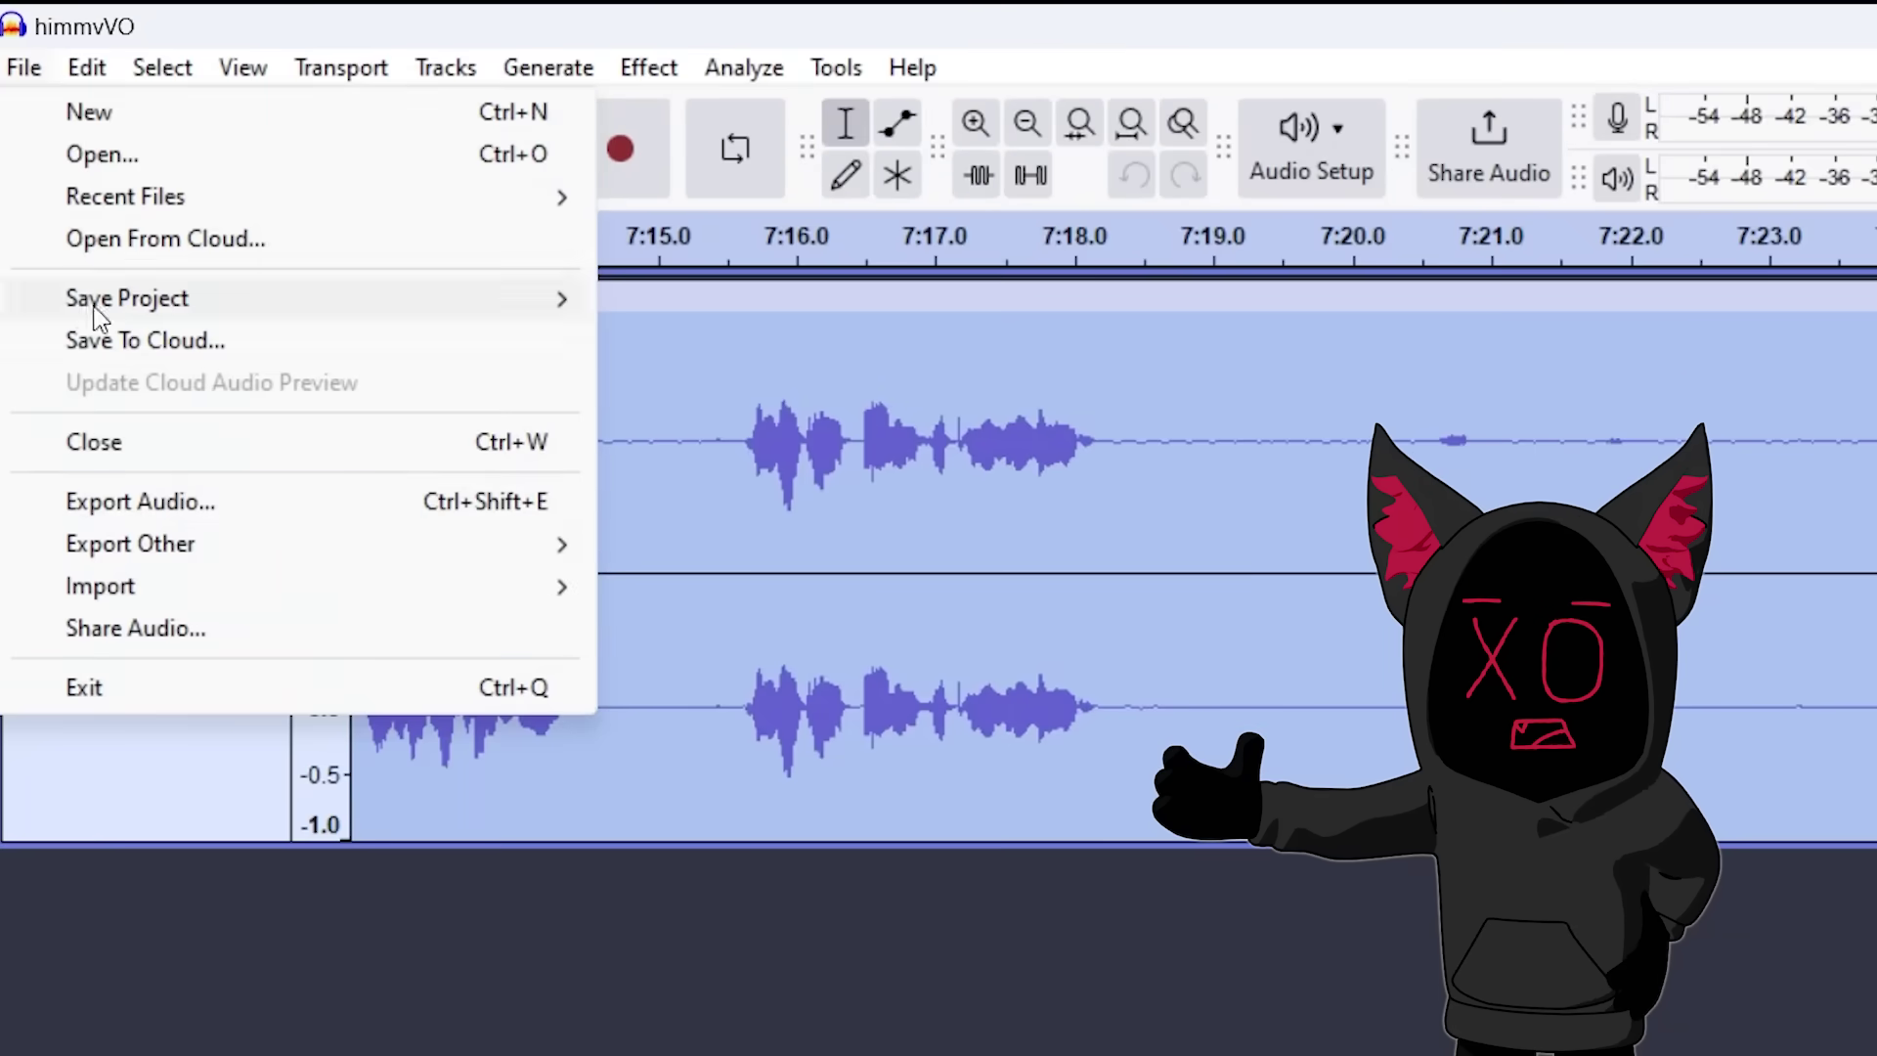
pyautogui.click(147, 496)
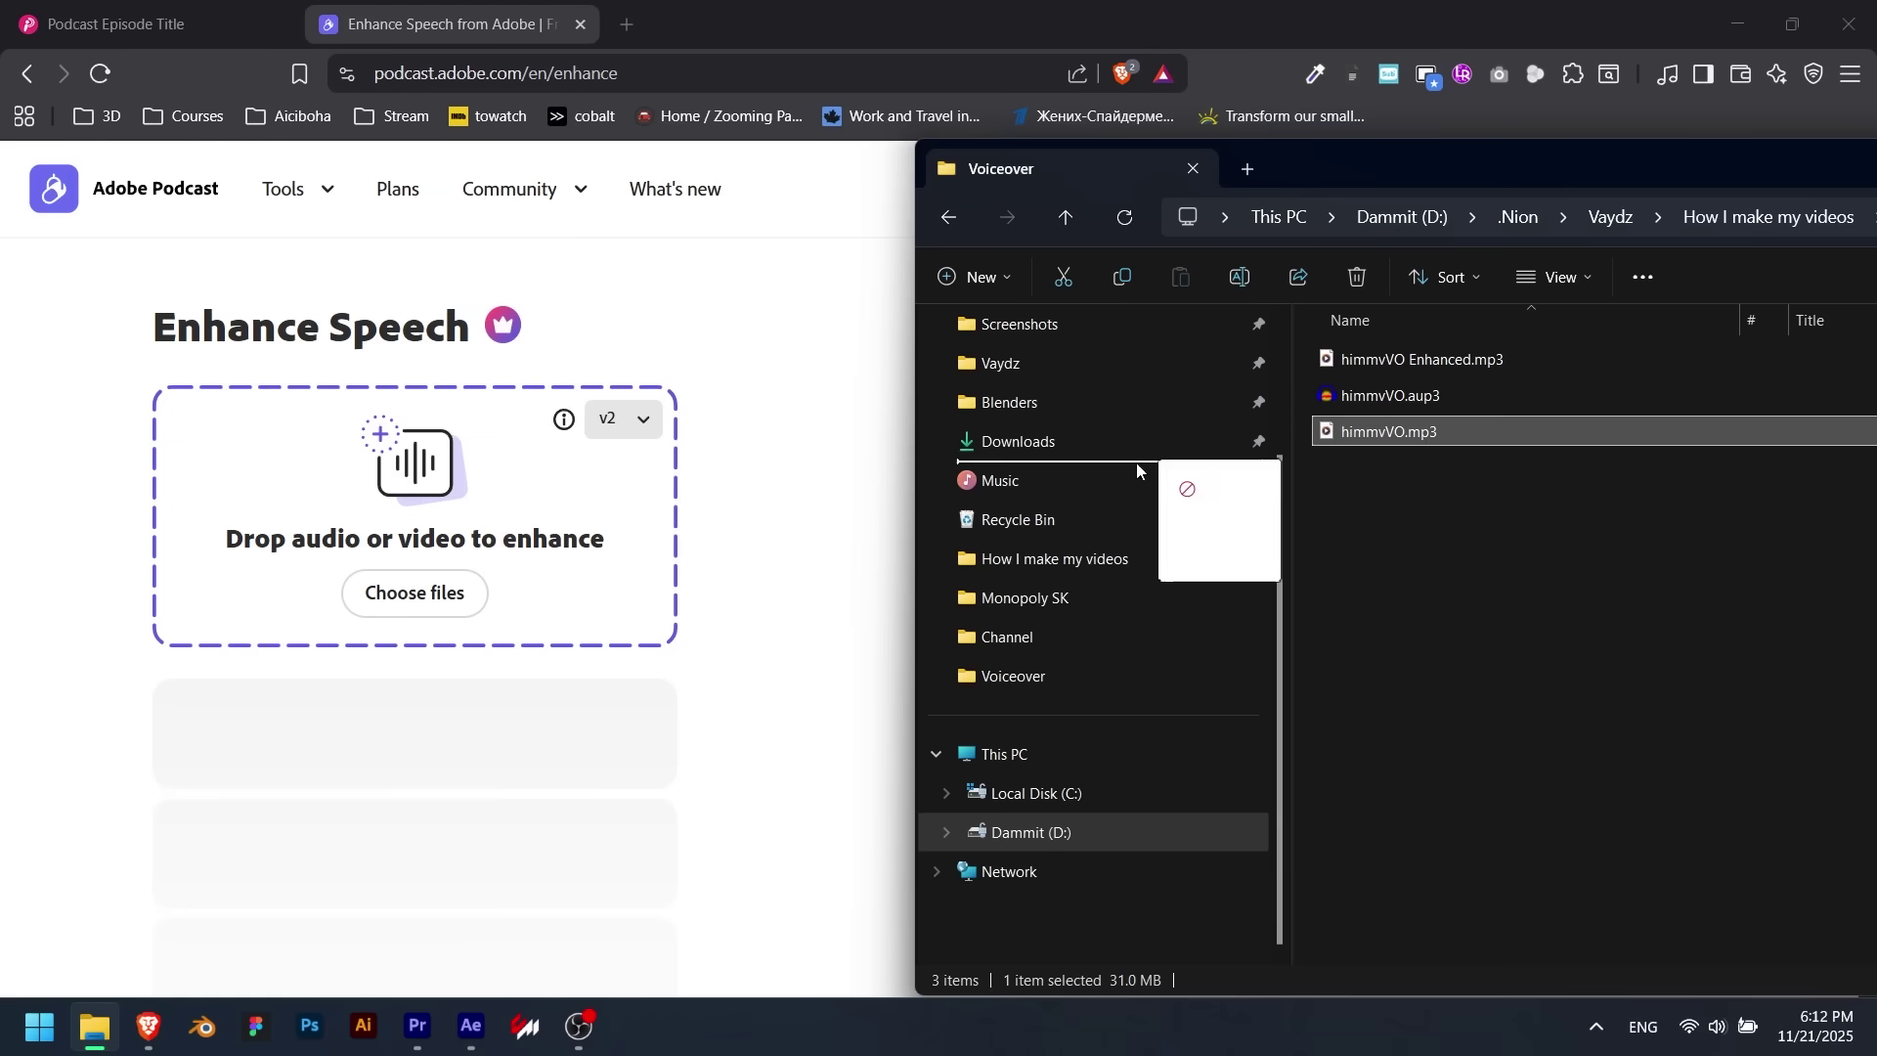
# Upload himmvVO.mp3 to Adobe Podcast's Enhance Speech and download the enhanced audio with speech at 56% and background at 20%
pyautogui.moveTo(1136, 462); pyautogui.dragTo(421, 518)
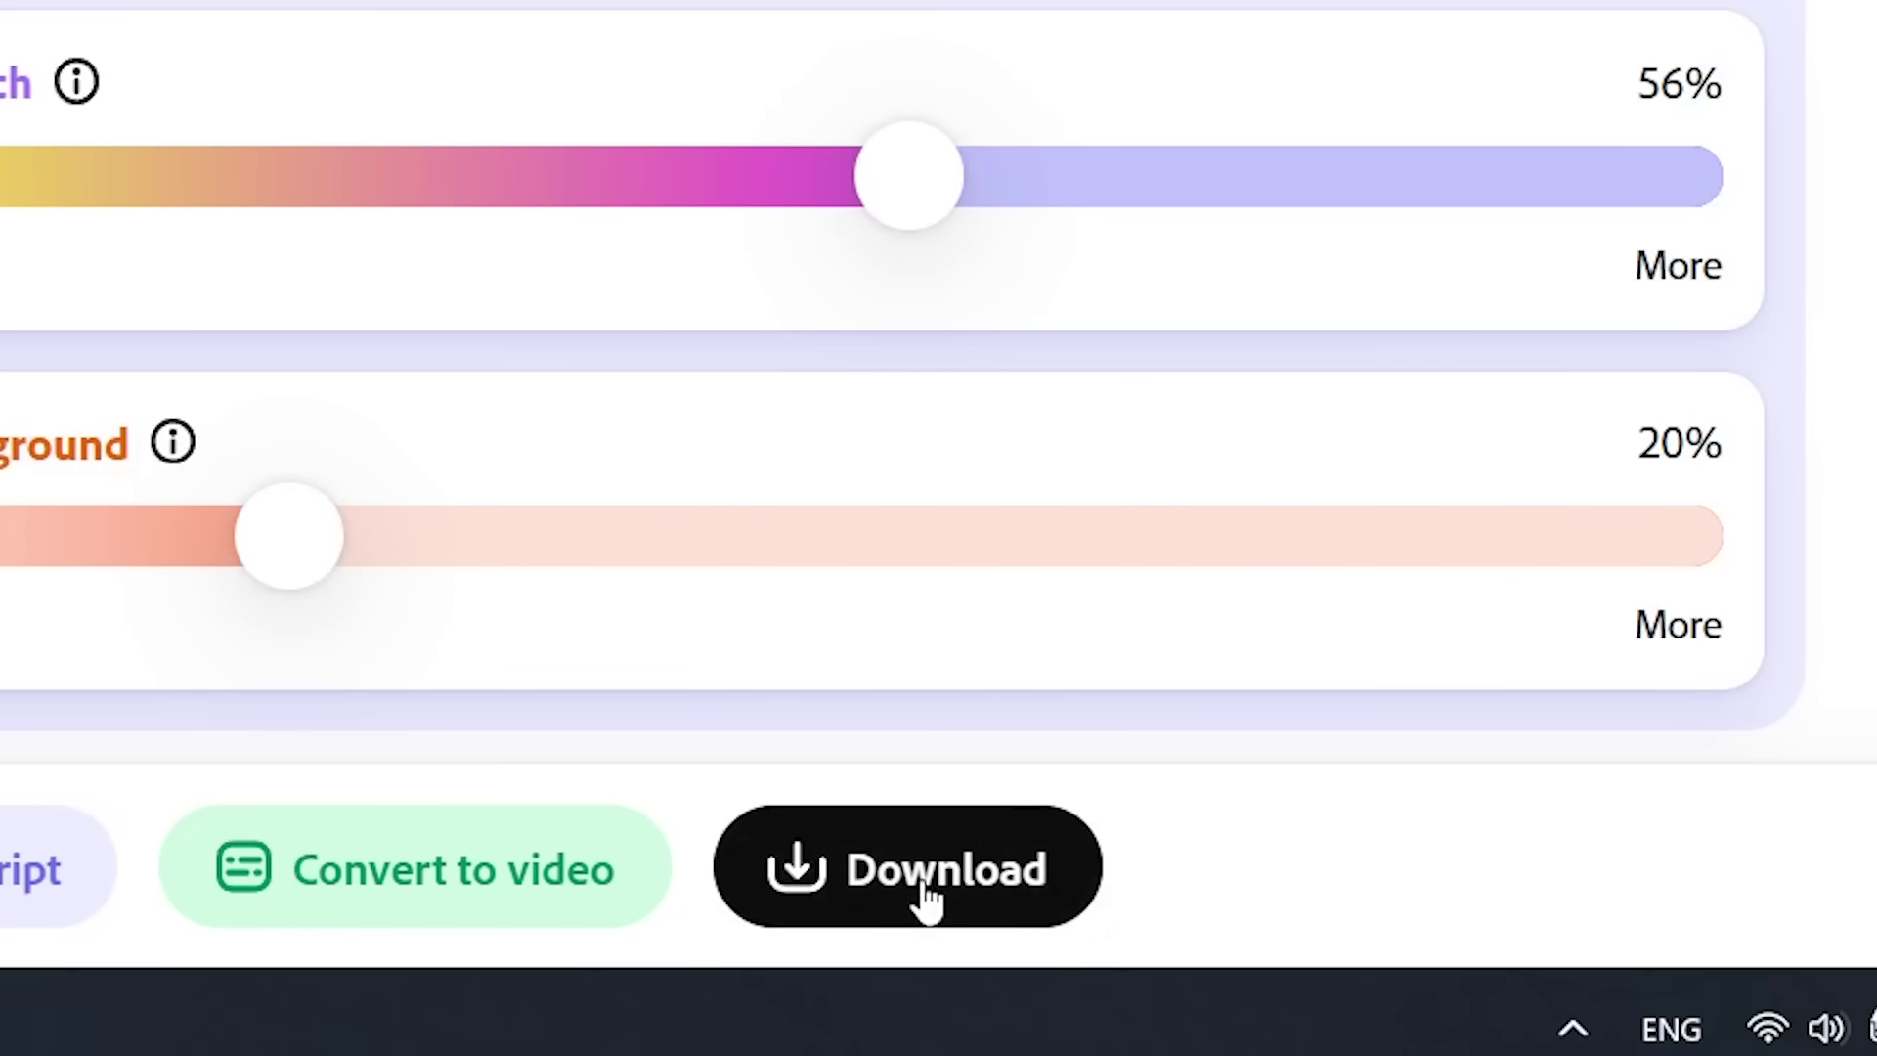
pyautogui.click(924, 885)
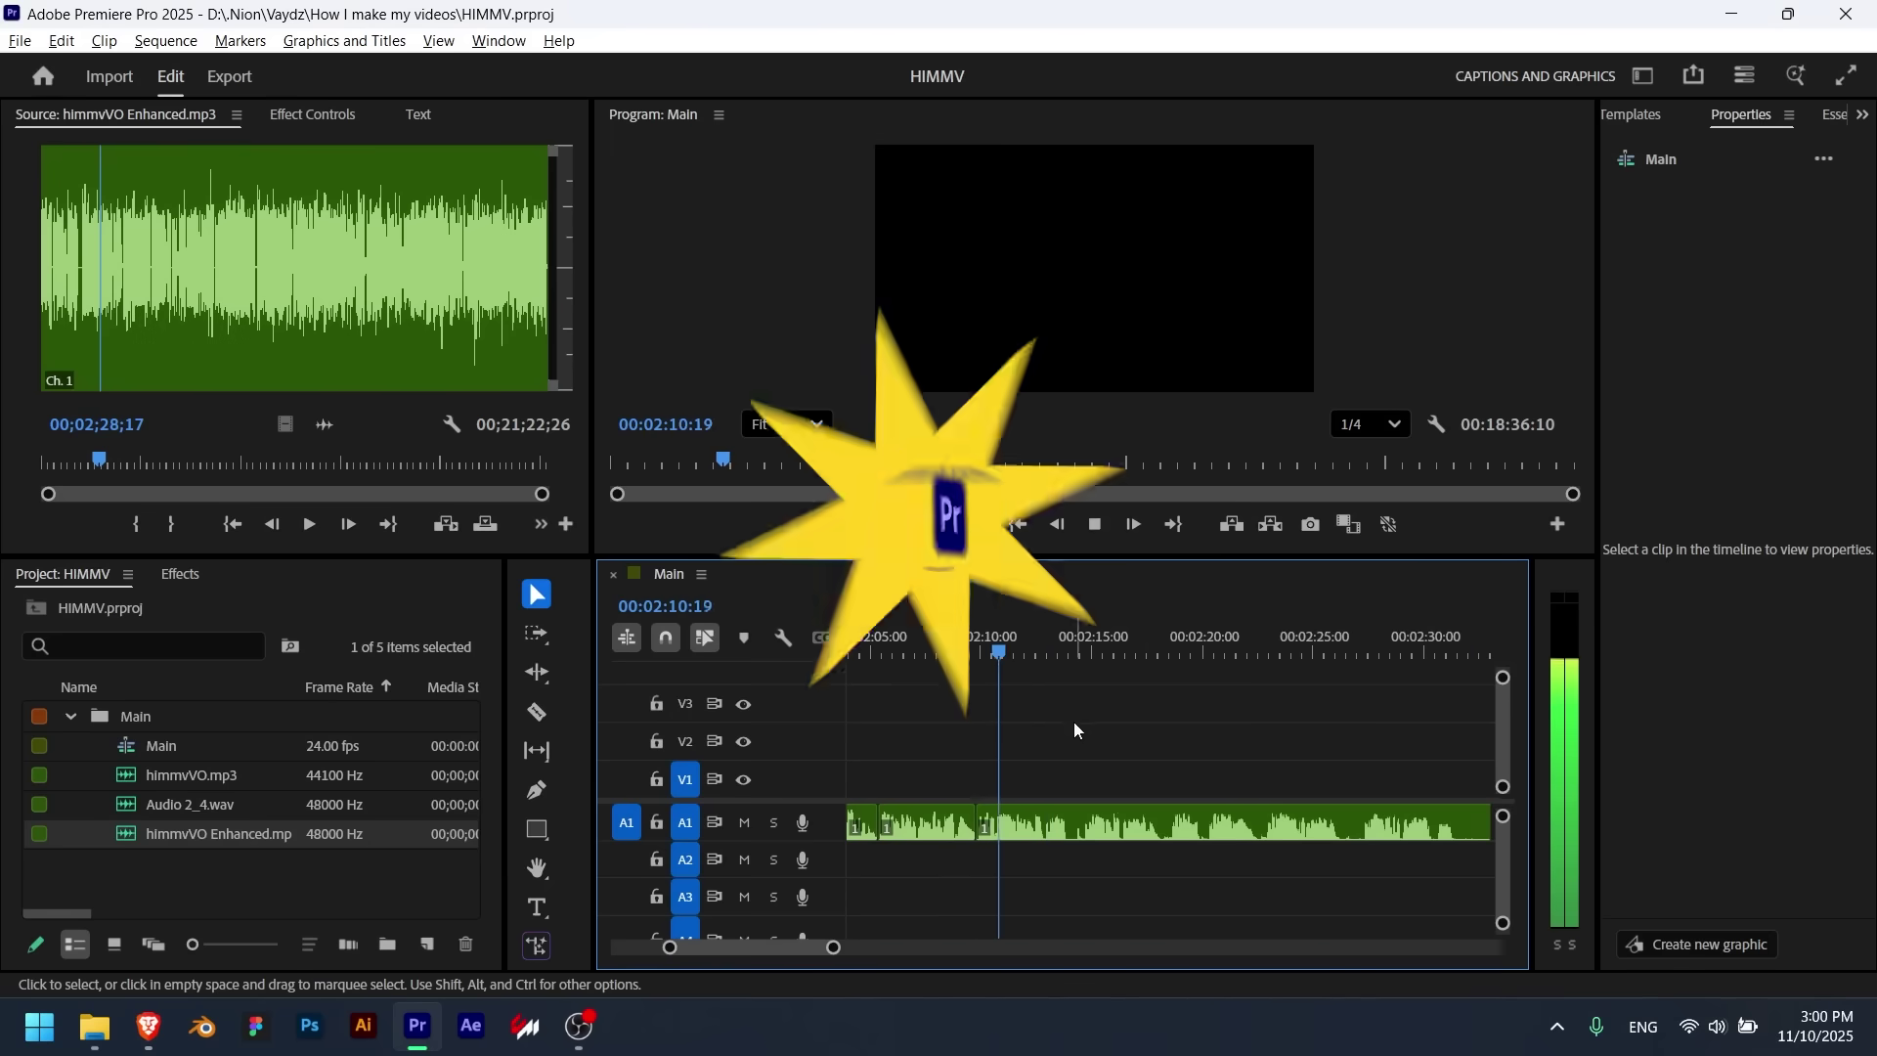
# In Premiere Pro, tighten the voiceover on track A1 of the Main sequence and play it back around 00:02:18
pyautogui.keyDown('alt'); pyautogui.scroll(2, 1052, 832); pyautogui.keyUp('alt')
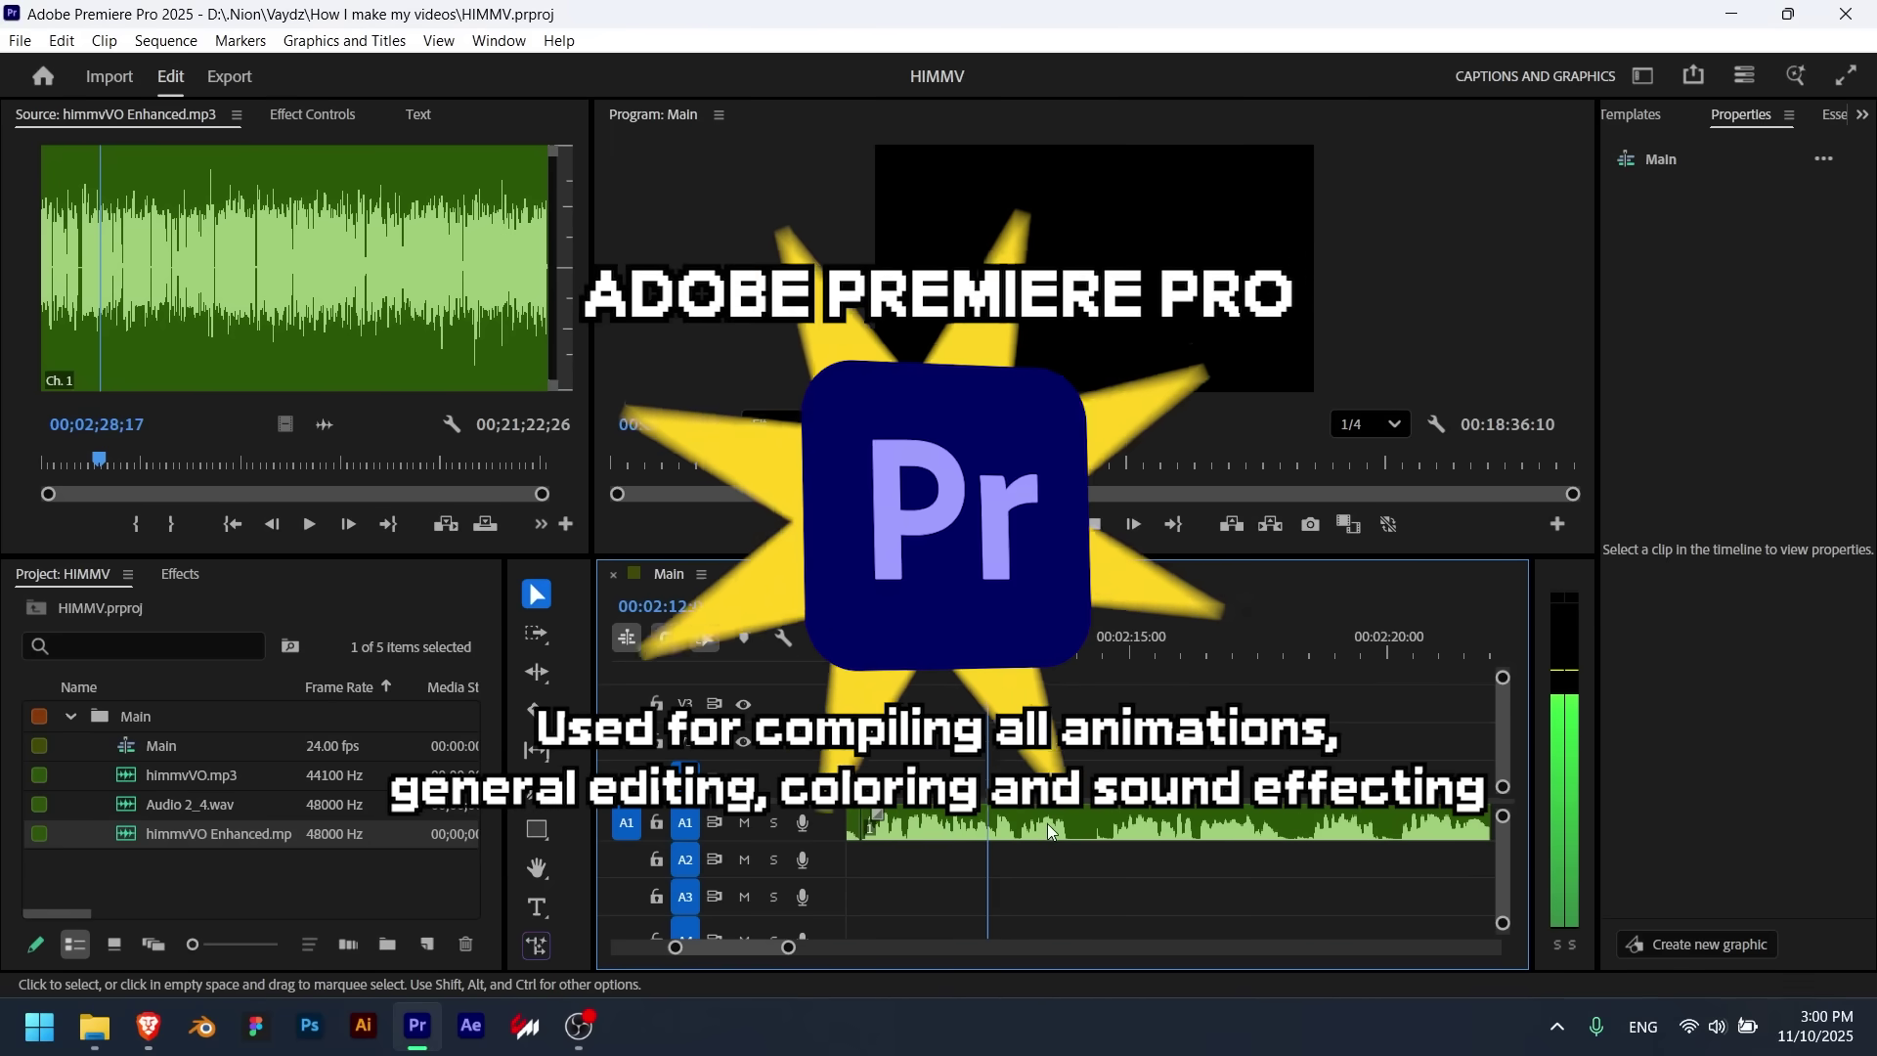
pyautogui.click(1048, 823)
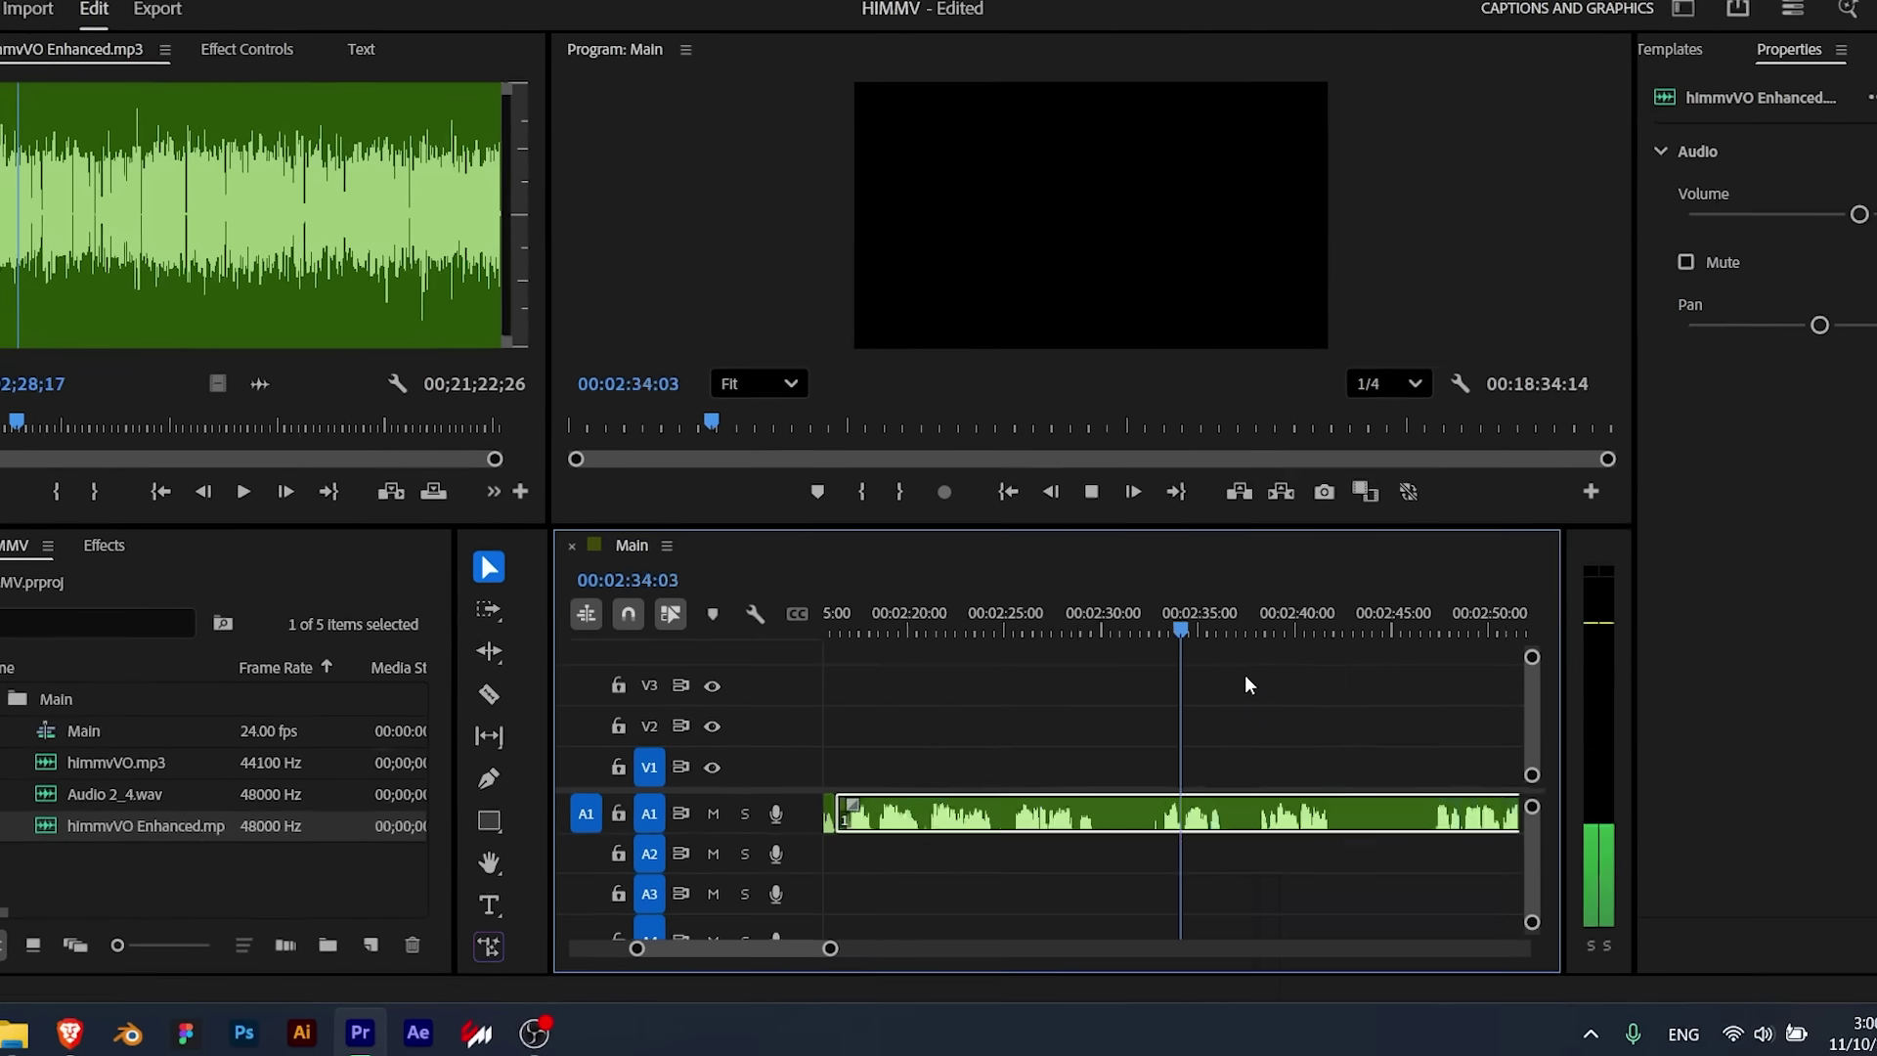
pyautogui.click(972, 657)
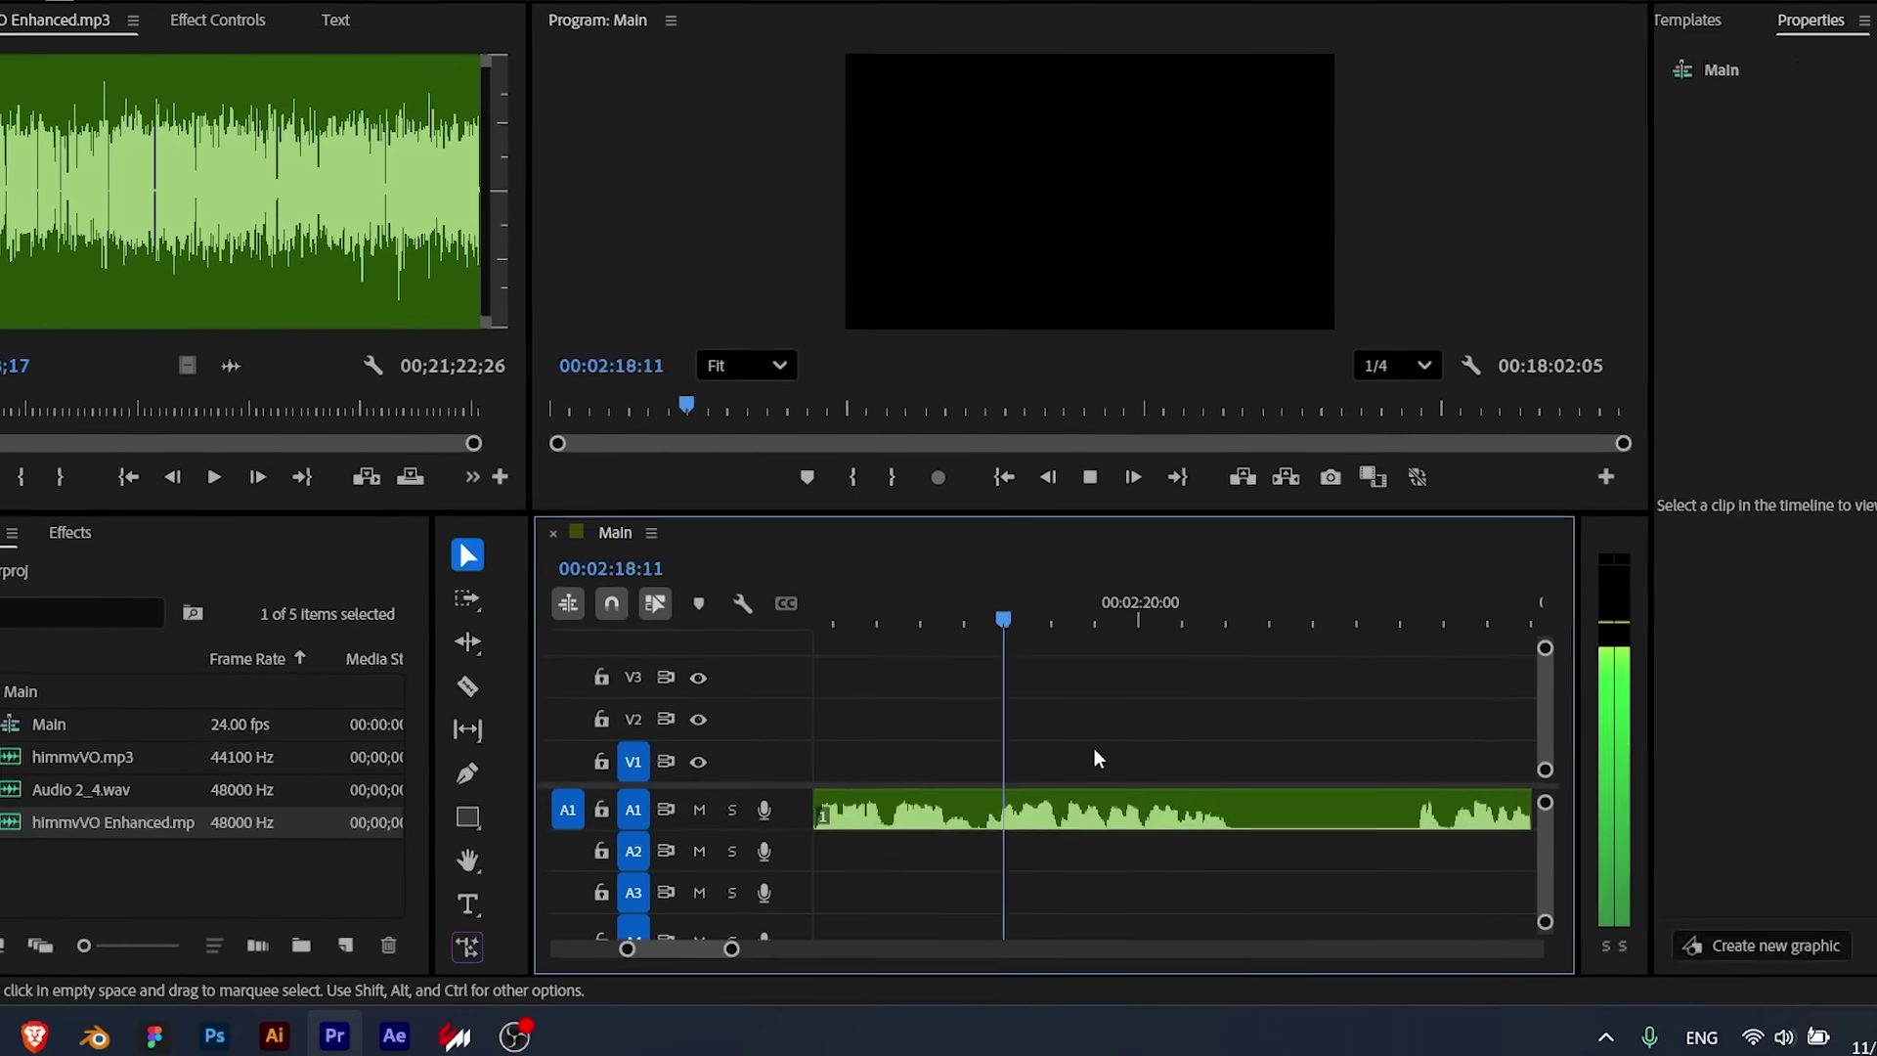
pyautogui.press('space')
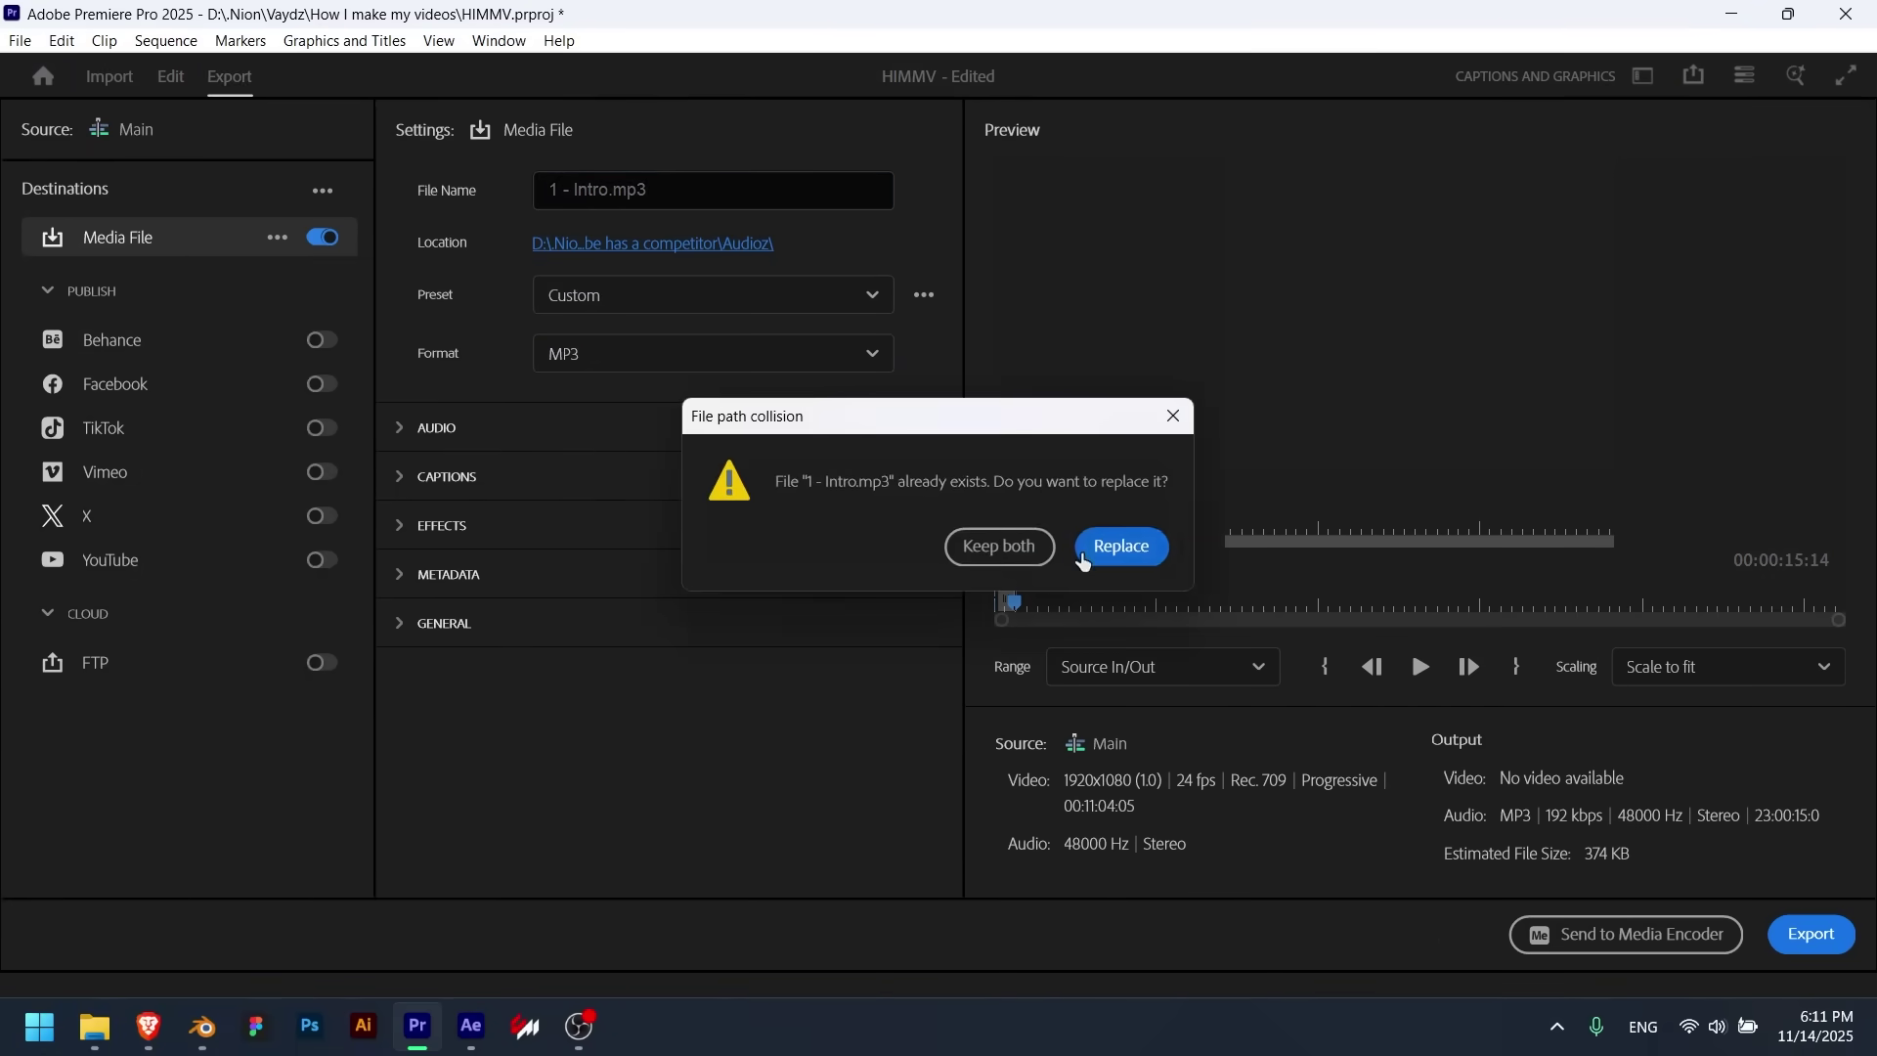
# Export the source range as "1 - Intro.mp3", keeping both files where the name already exists
pyautogui.click(993, 545)
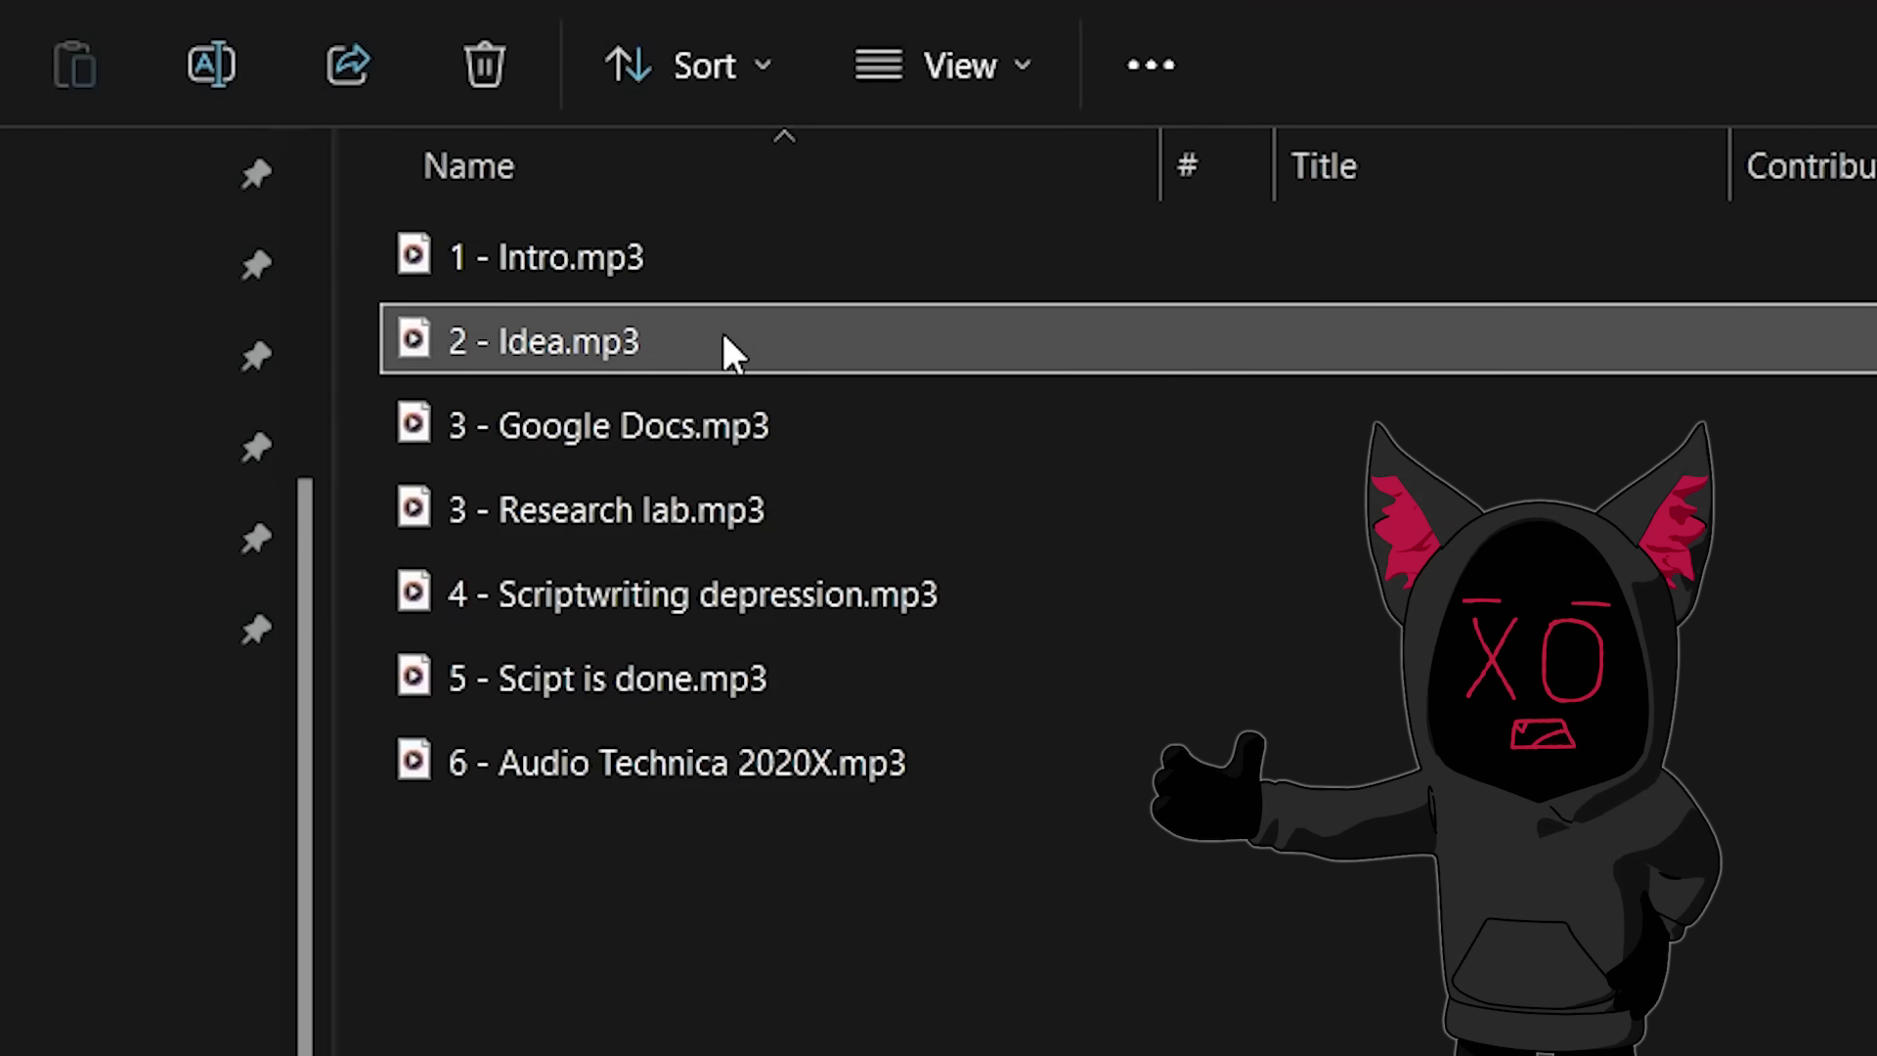
# Go through the section audio files in the folder from "3 - Google Docs.mp3" to "5 - Scipt is done.mp3"
pyautogui.click(797, 427)
pyautogui.click(861, 513)
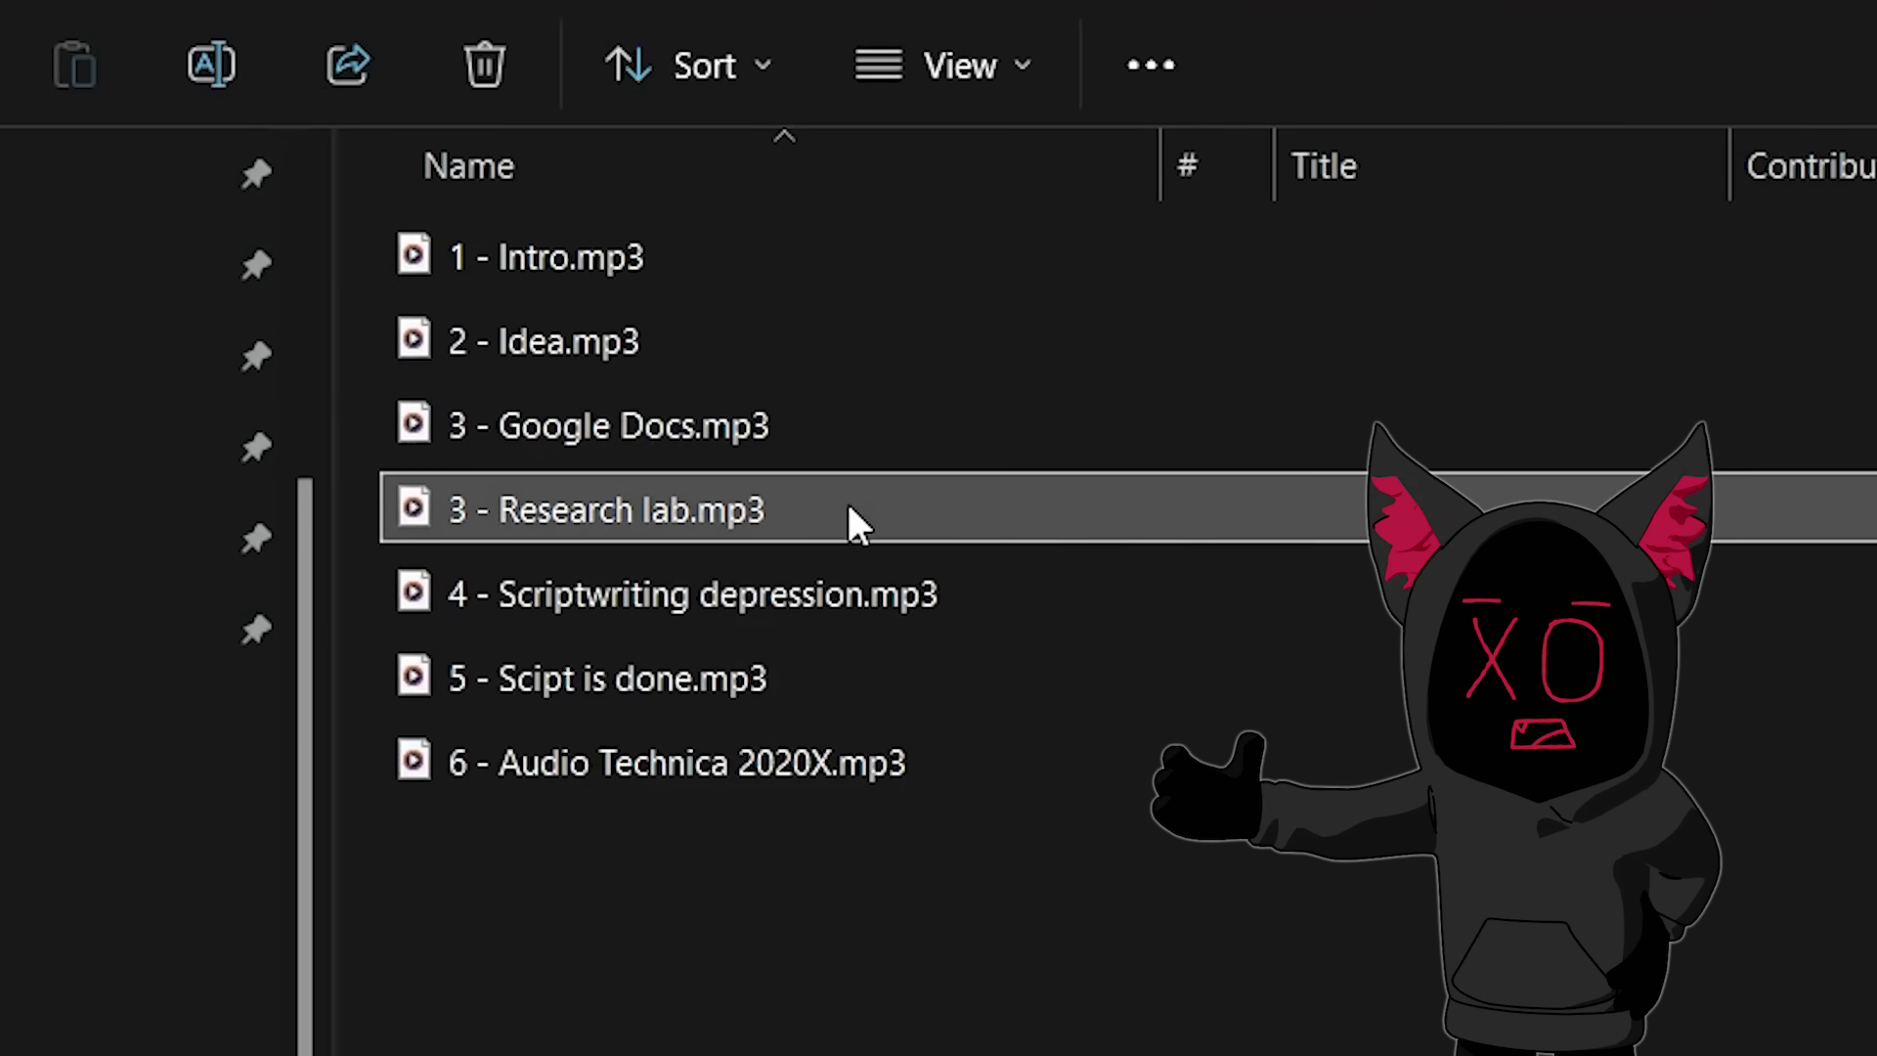
pyautogui.keyDown('ctrl'); pyautogui.click(978, 594); pyautogui.keyUp('ctrl')
pyautogui.click(973, 579)
pyautogui.click(958, 680)
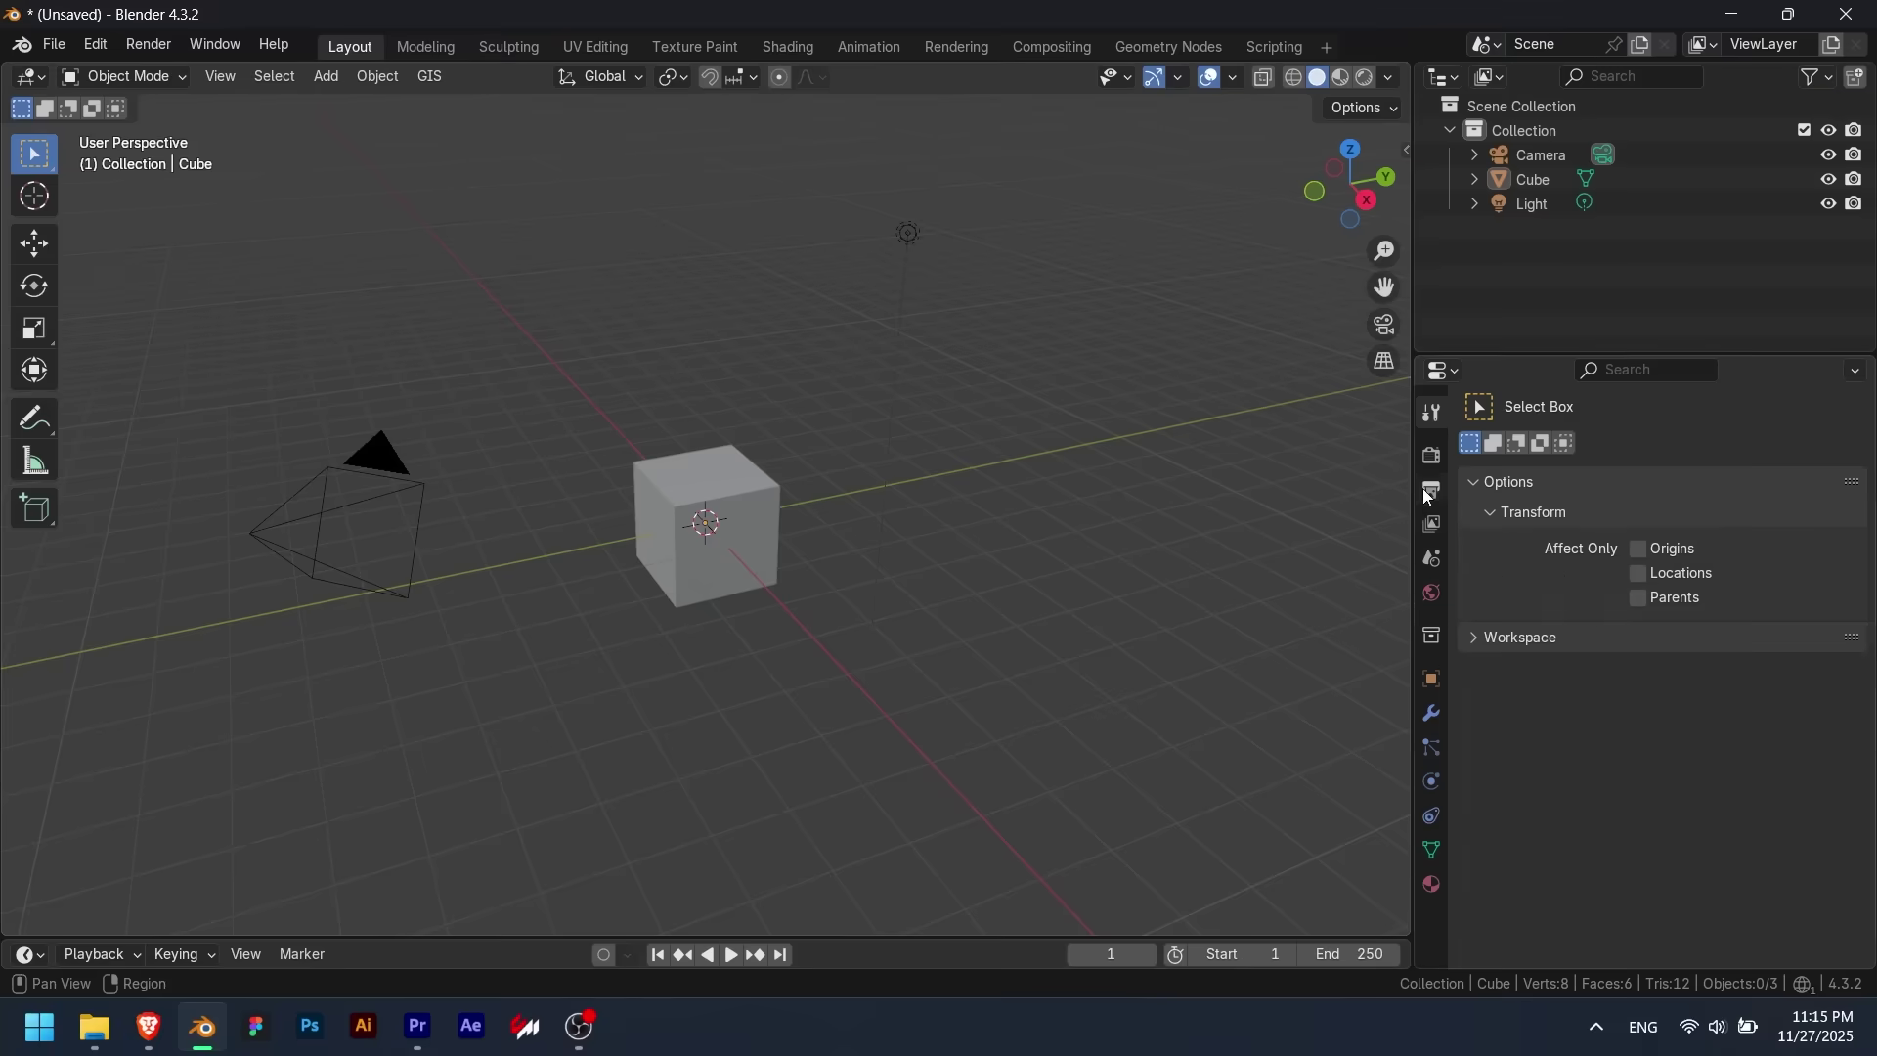
# In Blender, review the scene's output resolution, frame rate and frame range settings
pyautogui.click(1429, 470)
pyautogui.doubleClick(1608, 462)
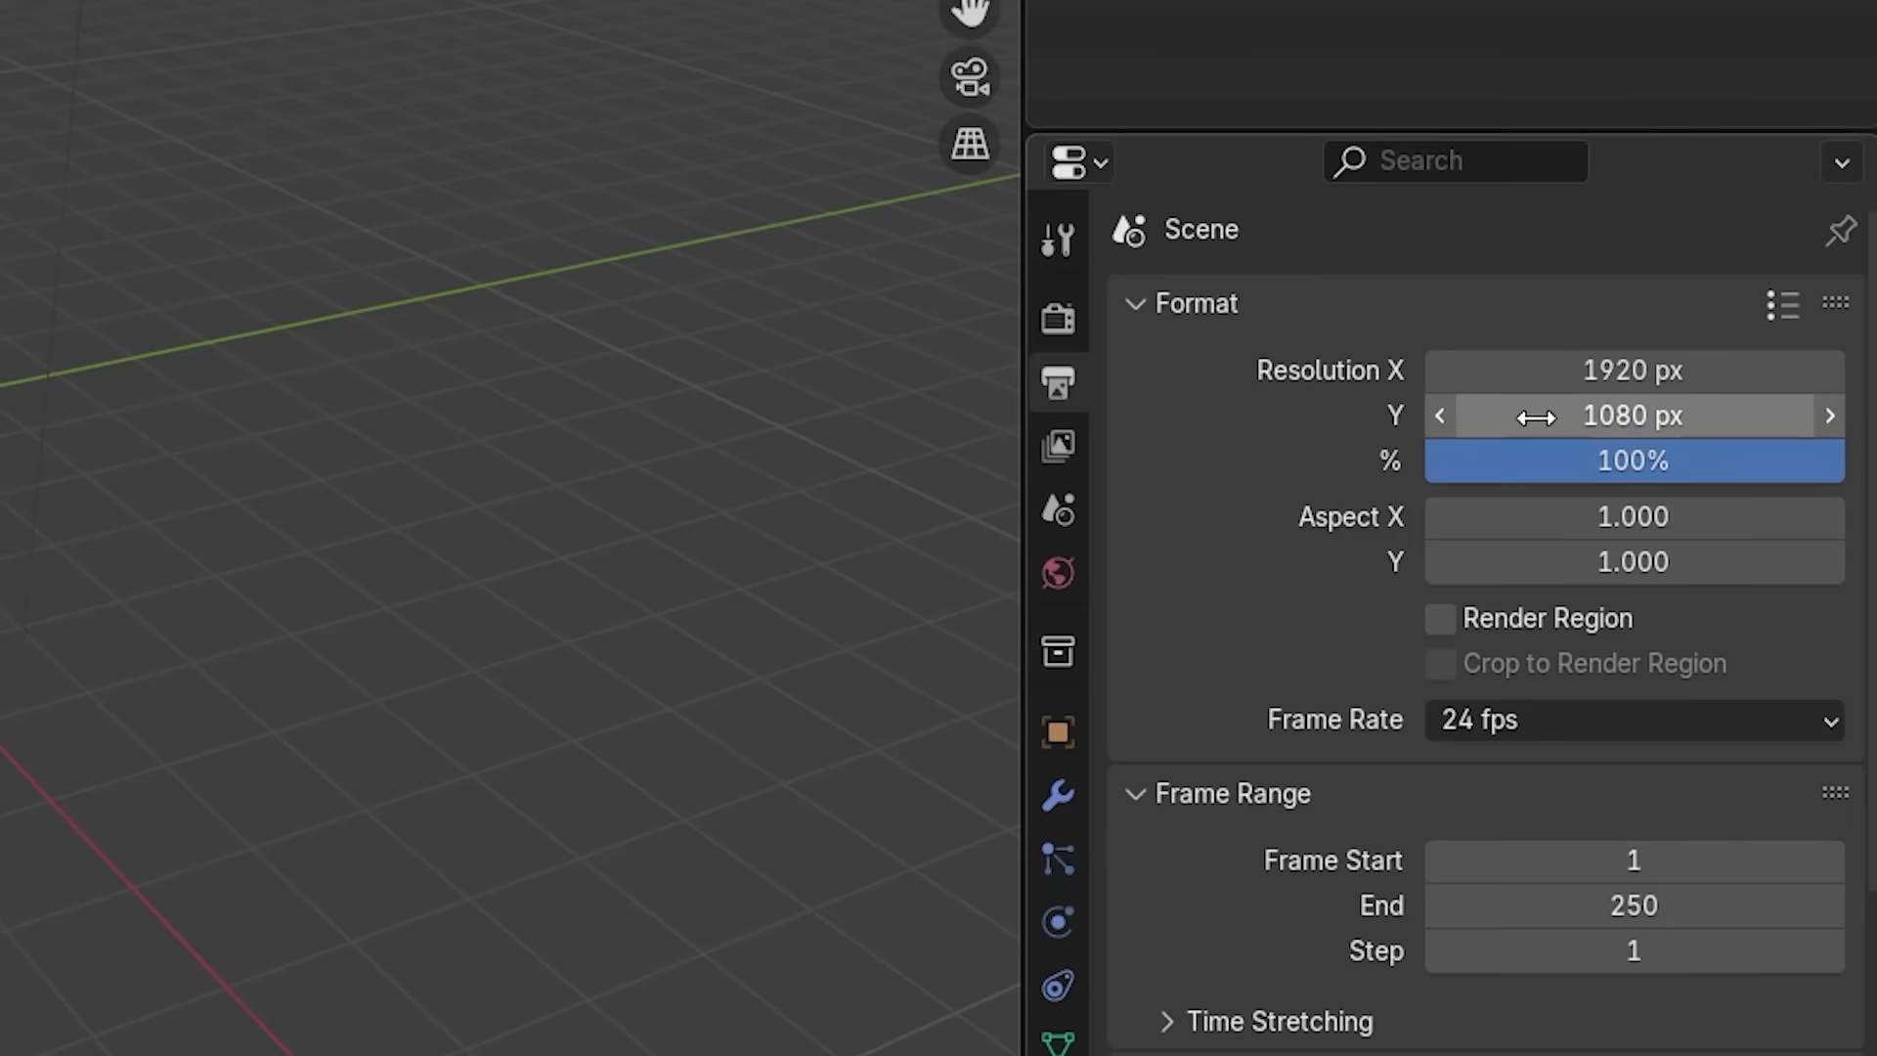
pyautogui.click(1525, 798)
pyautogui.click(1537, 890)
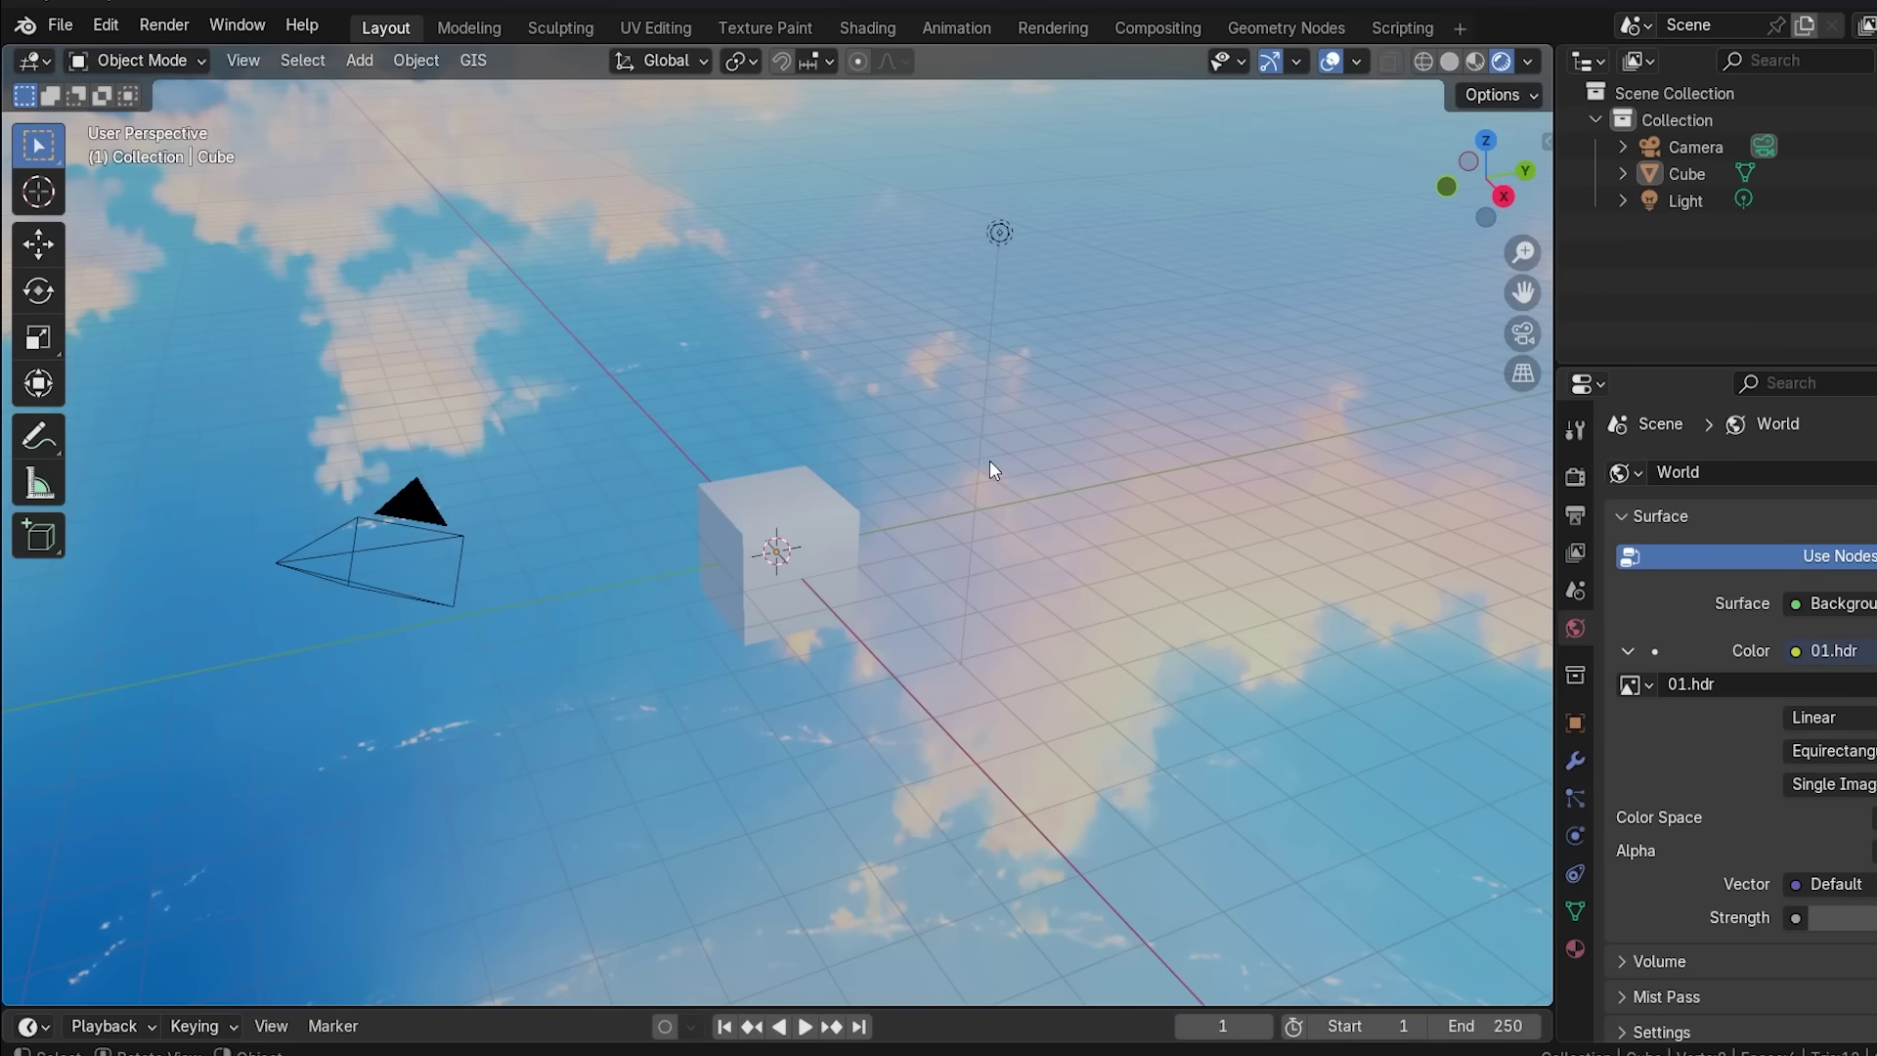
# Select all default objects in the scene and clear them out of the collection
pyautogui.moveTo(990, 460); pyautogui.dragTo(851, 390, button='middle')
pyautogui.press('a')
# Cycle the world's environment image forward from 01.hdr through 03.hdr, 07.hdr, 10.hdr and 13.hdr to a further sky
pyautogui.keyDown('ctrl'); pyautogui.scroll(-4, 1841, 645); pyautogui.keyUp('ctrl')
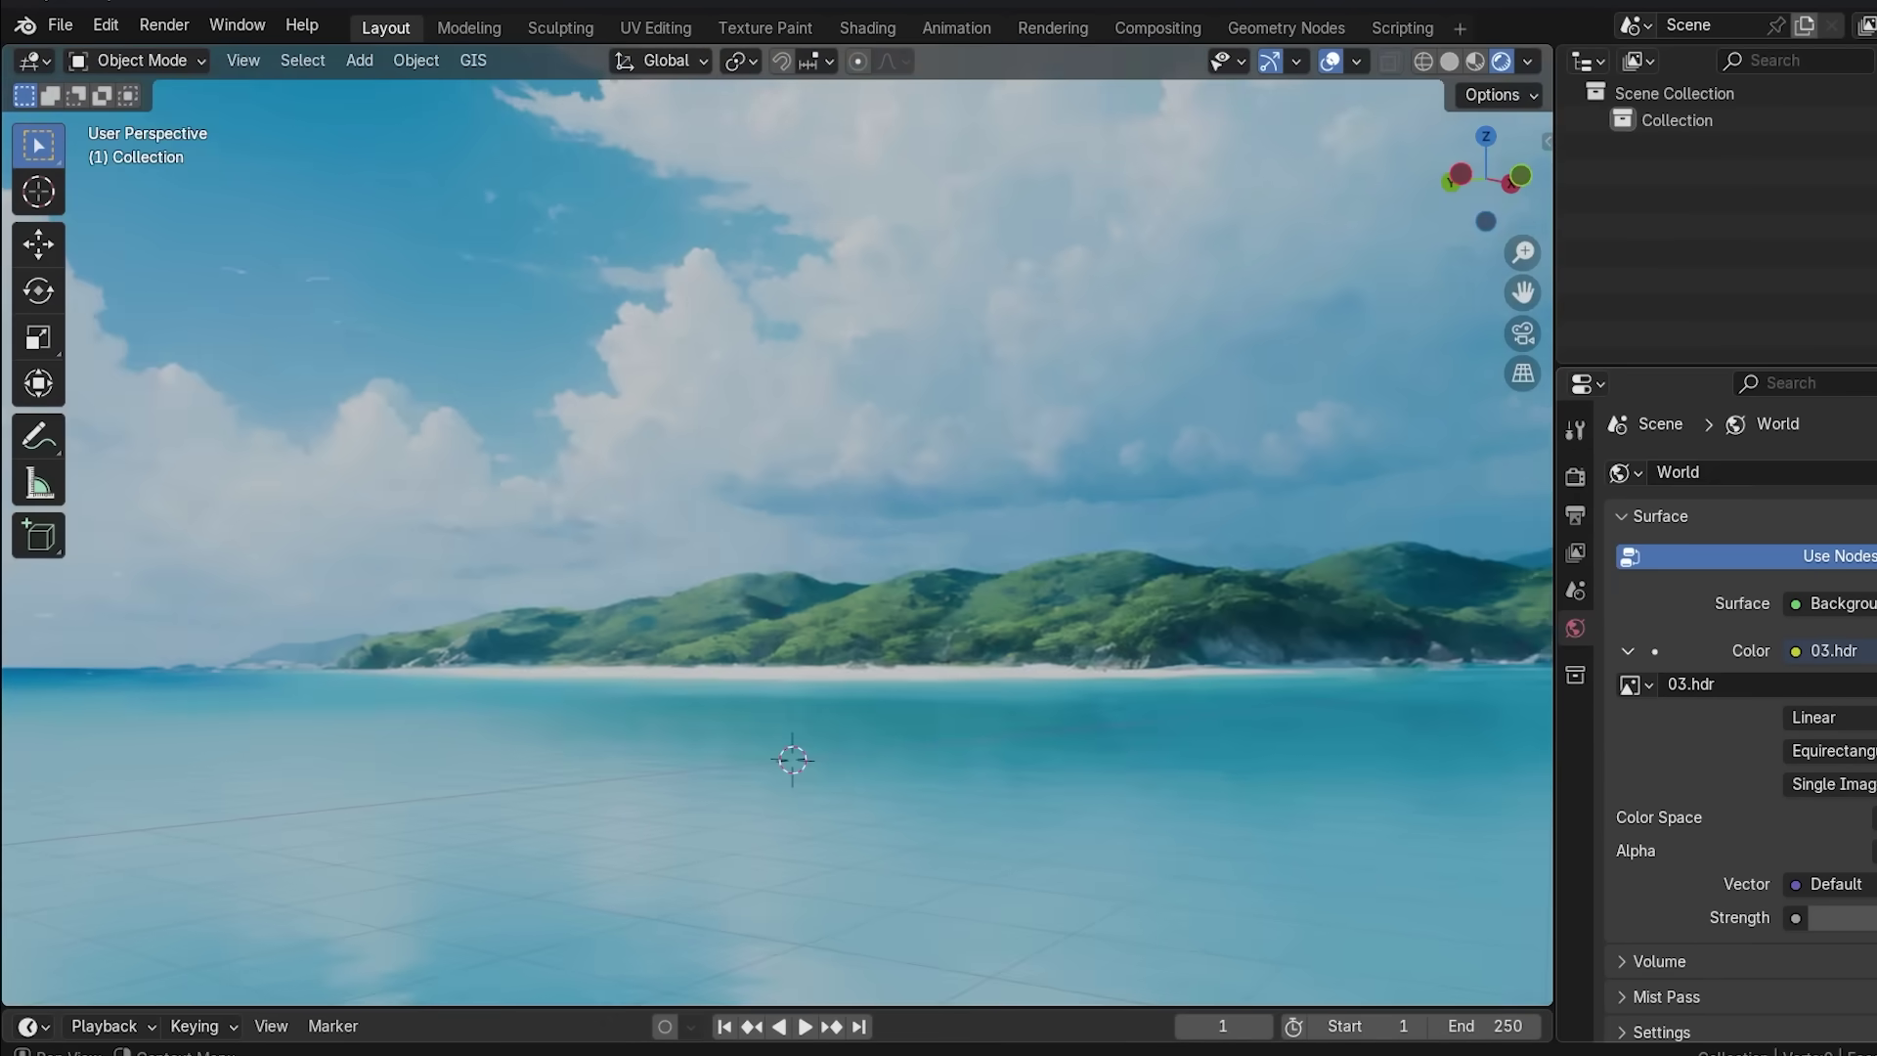
pyautogui.keyDown('ctrl'); pyautogui.scroll(-2, 1835, 650); pyautogui.keyUp('ctrl')
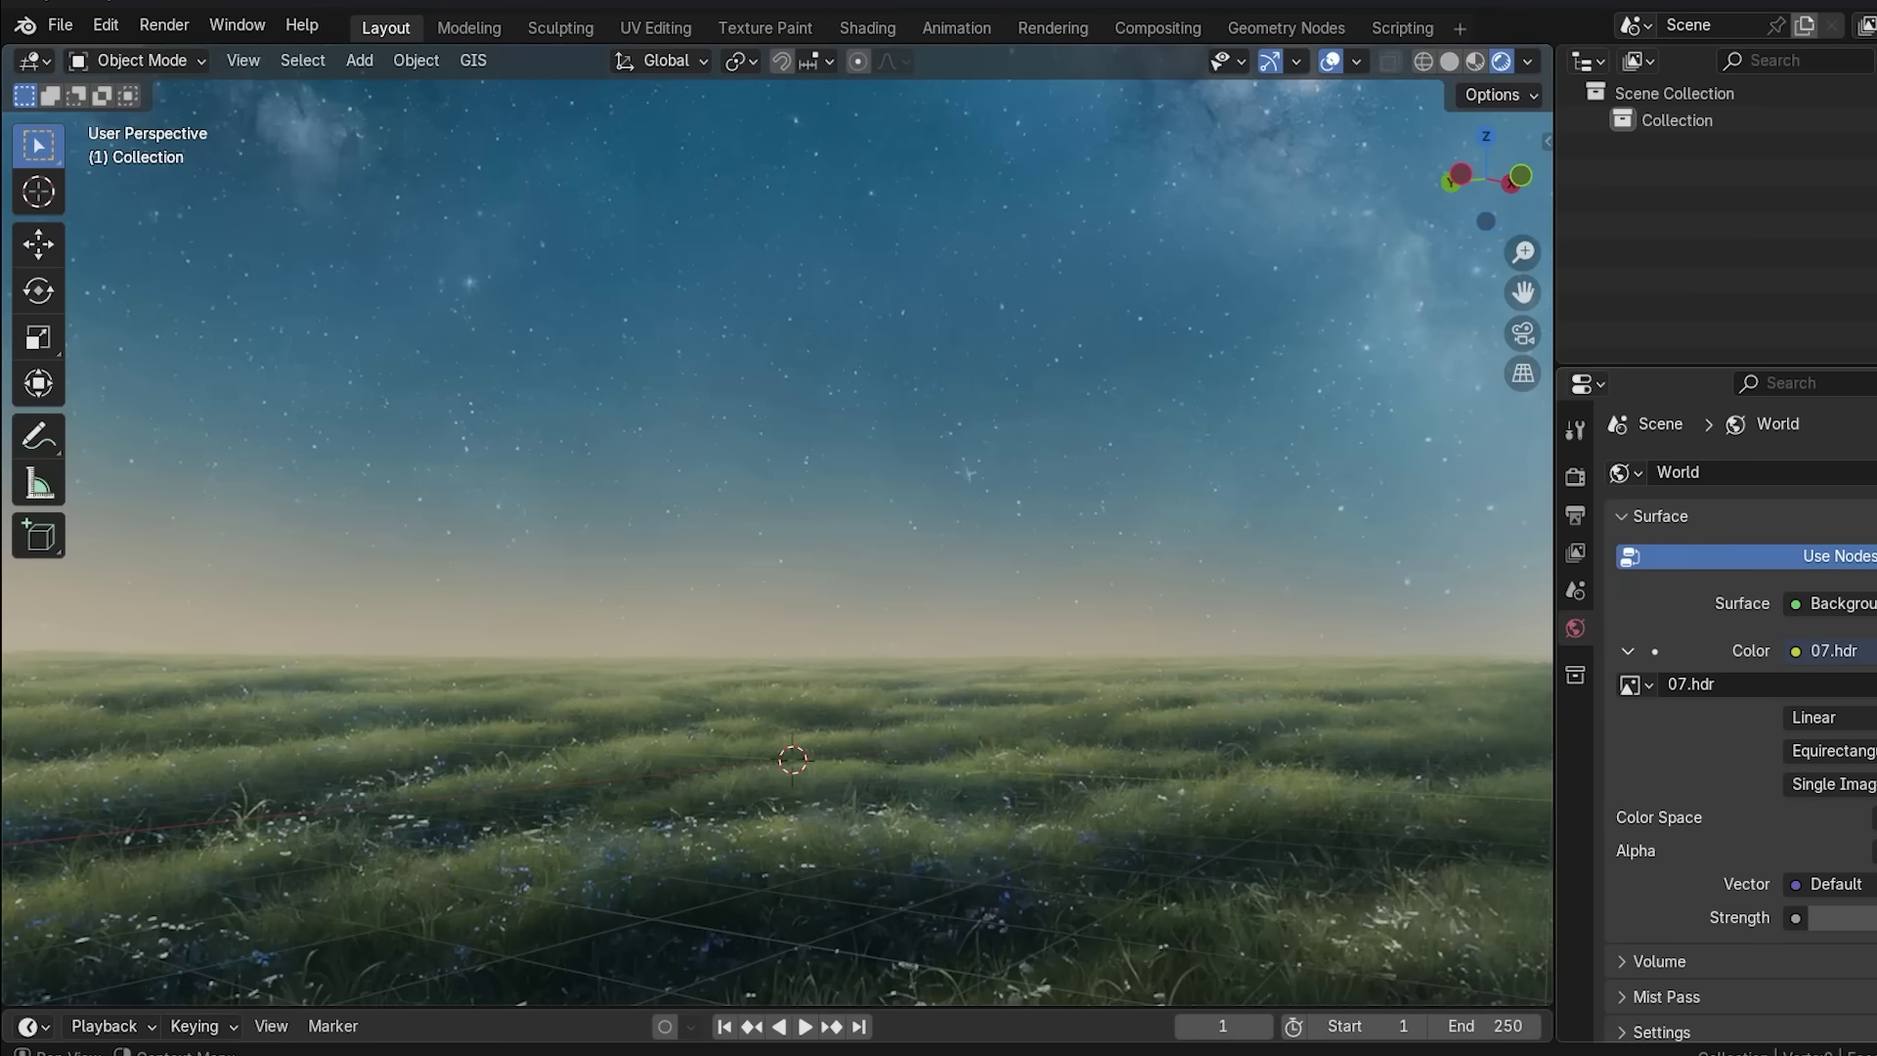
pyautogui.keyDown('ctrl'); pyautogui.scroll(-4, 1834, 650); pyautogui.keyUp('ctrl')
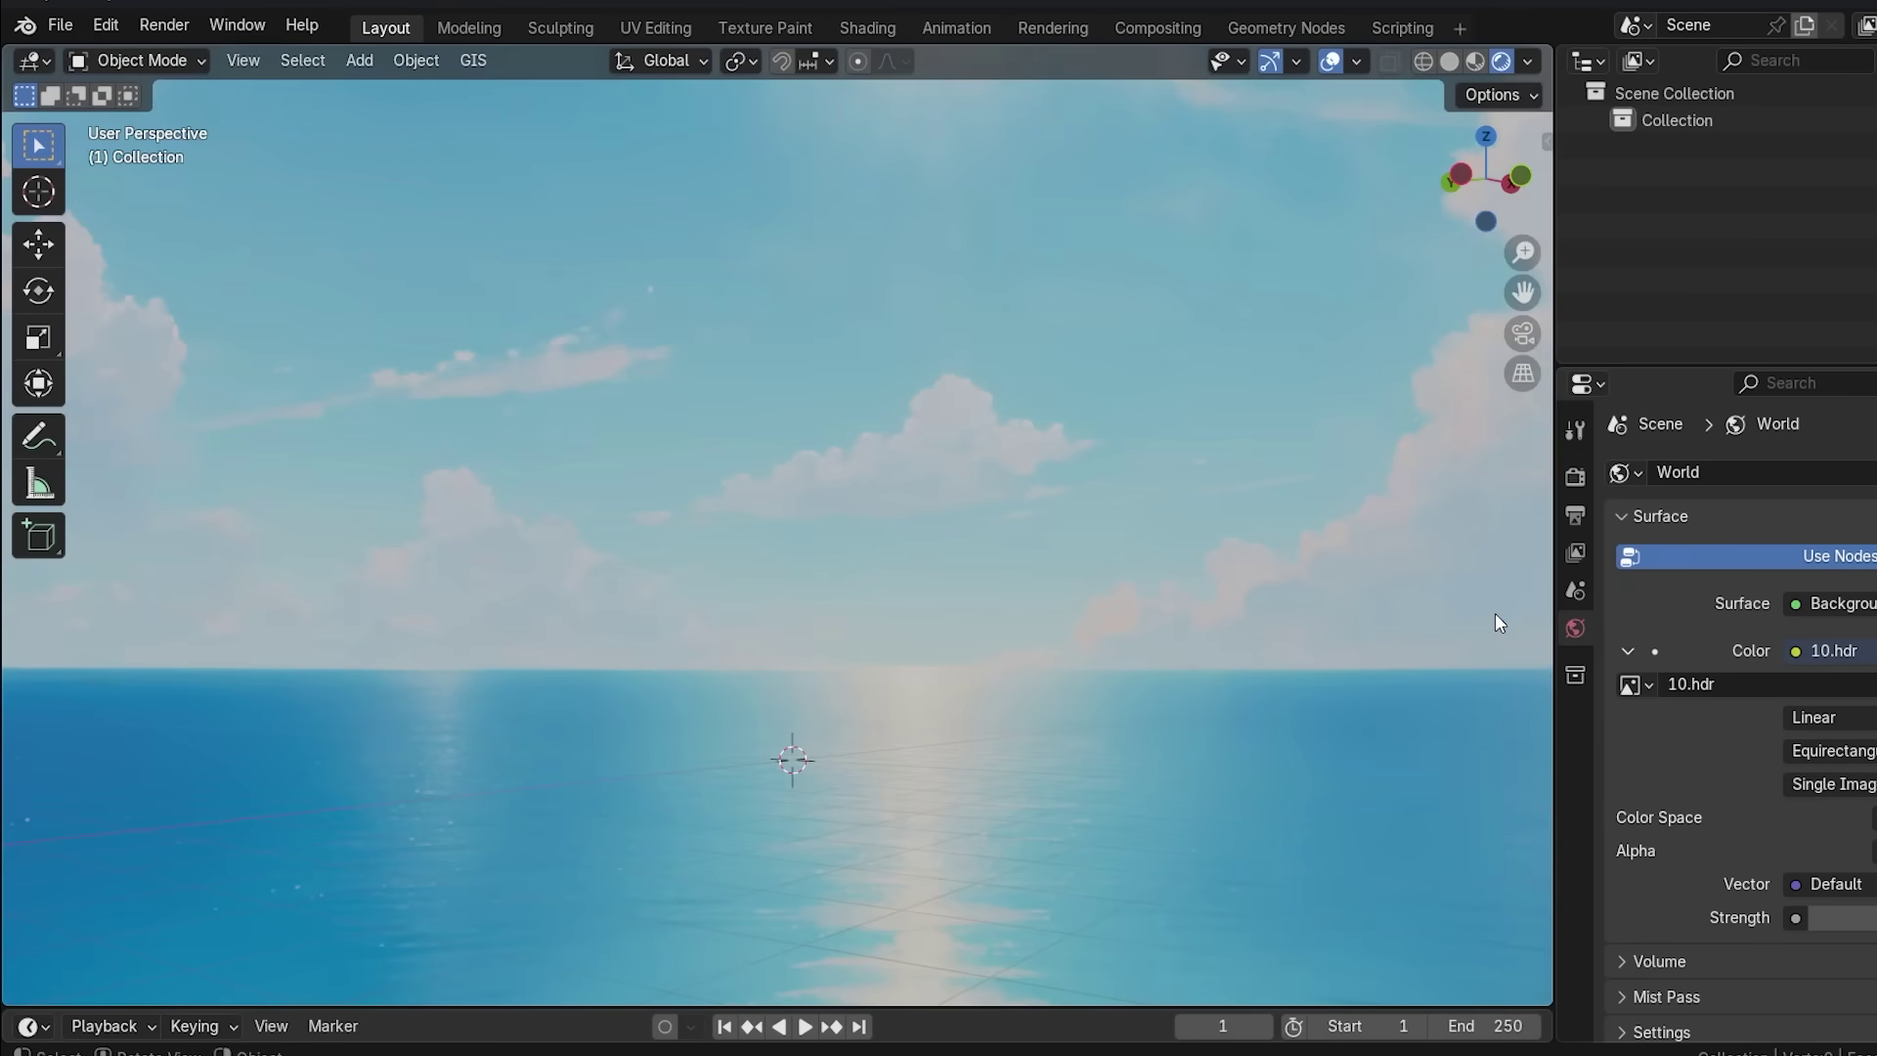
pyautogui.keyDown('ctrl'); pyautogui.scroll(-2, 1751, 696); pyautogui.keyUp('ctrl')
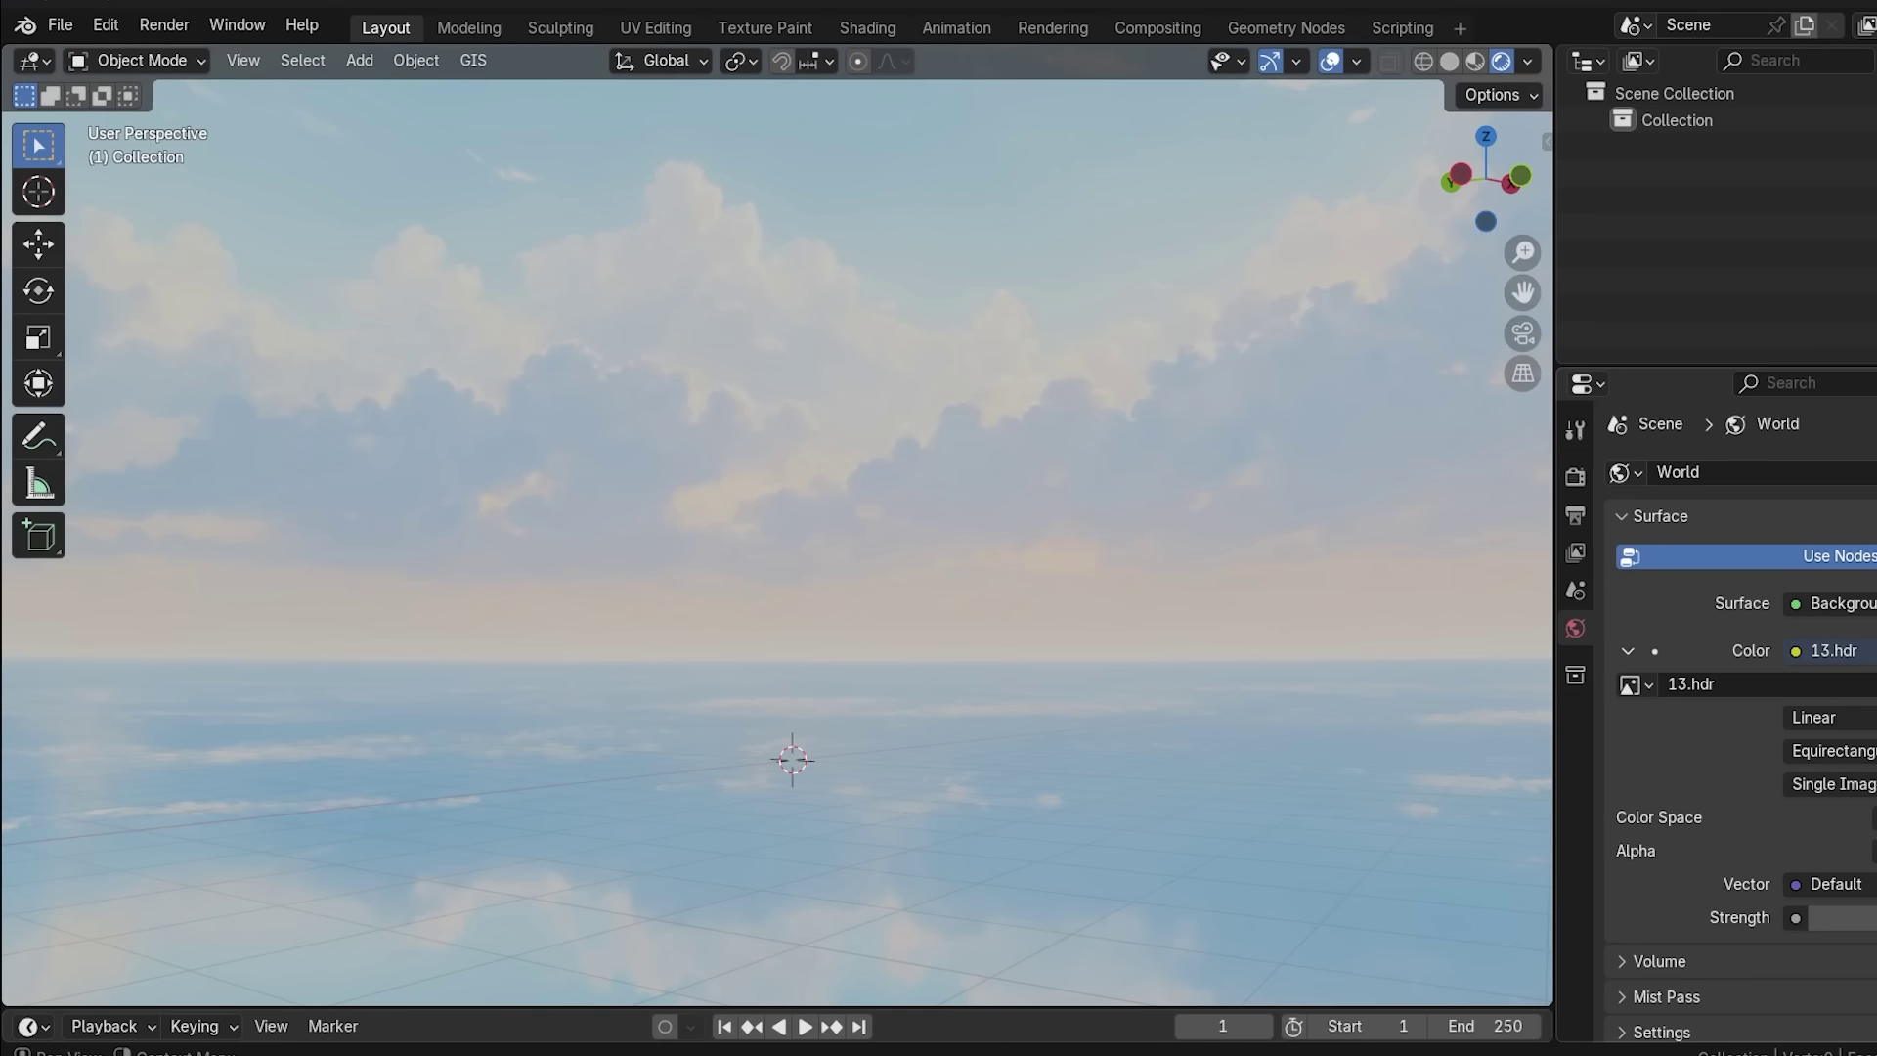
pyautogui.keyDown('ctrl'); pyautogui.scroll(-2, 1834, 651); pyautogui.keyUp('ctrl')
# Open the scene's render engine choices
pyautogui.click(1573, 478)
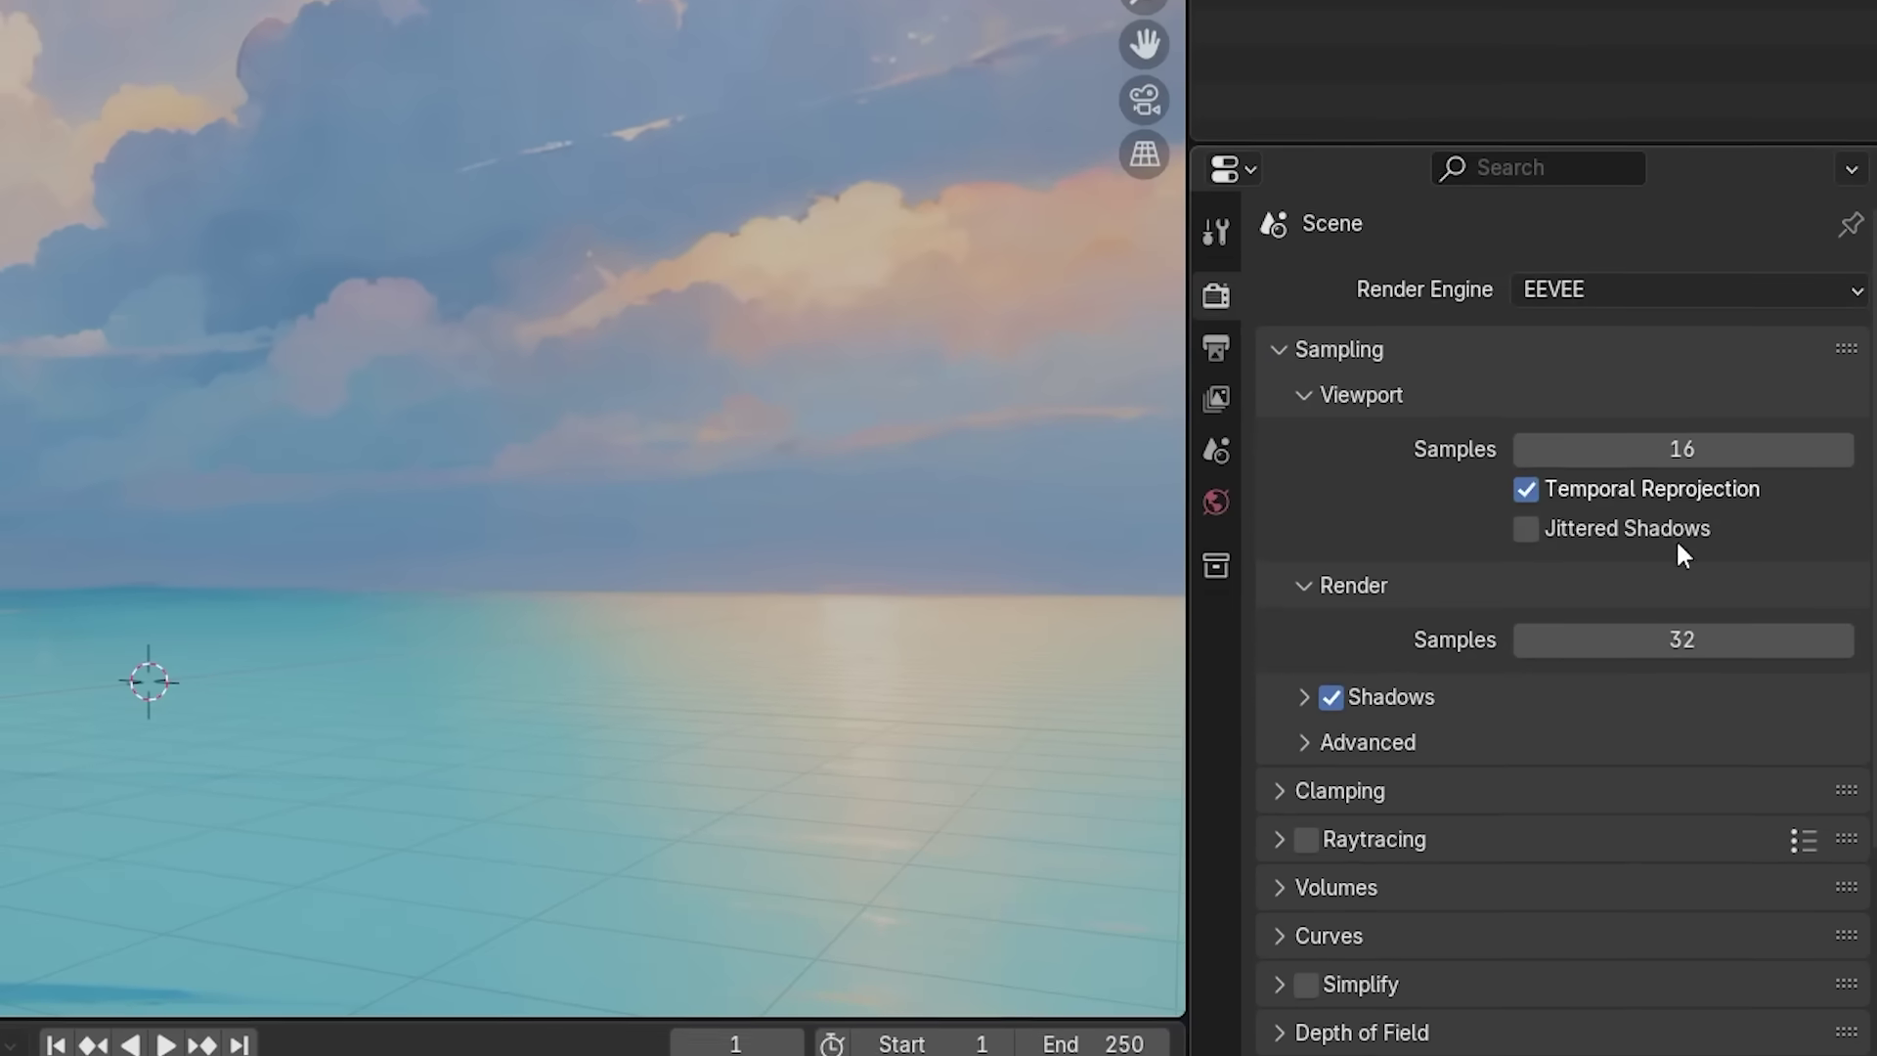
pyautogui.click(1635, 276)
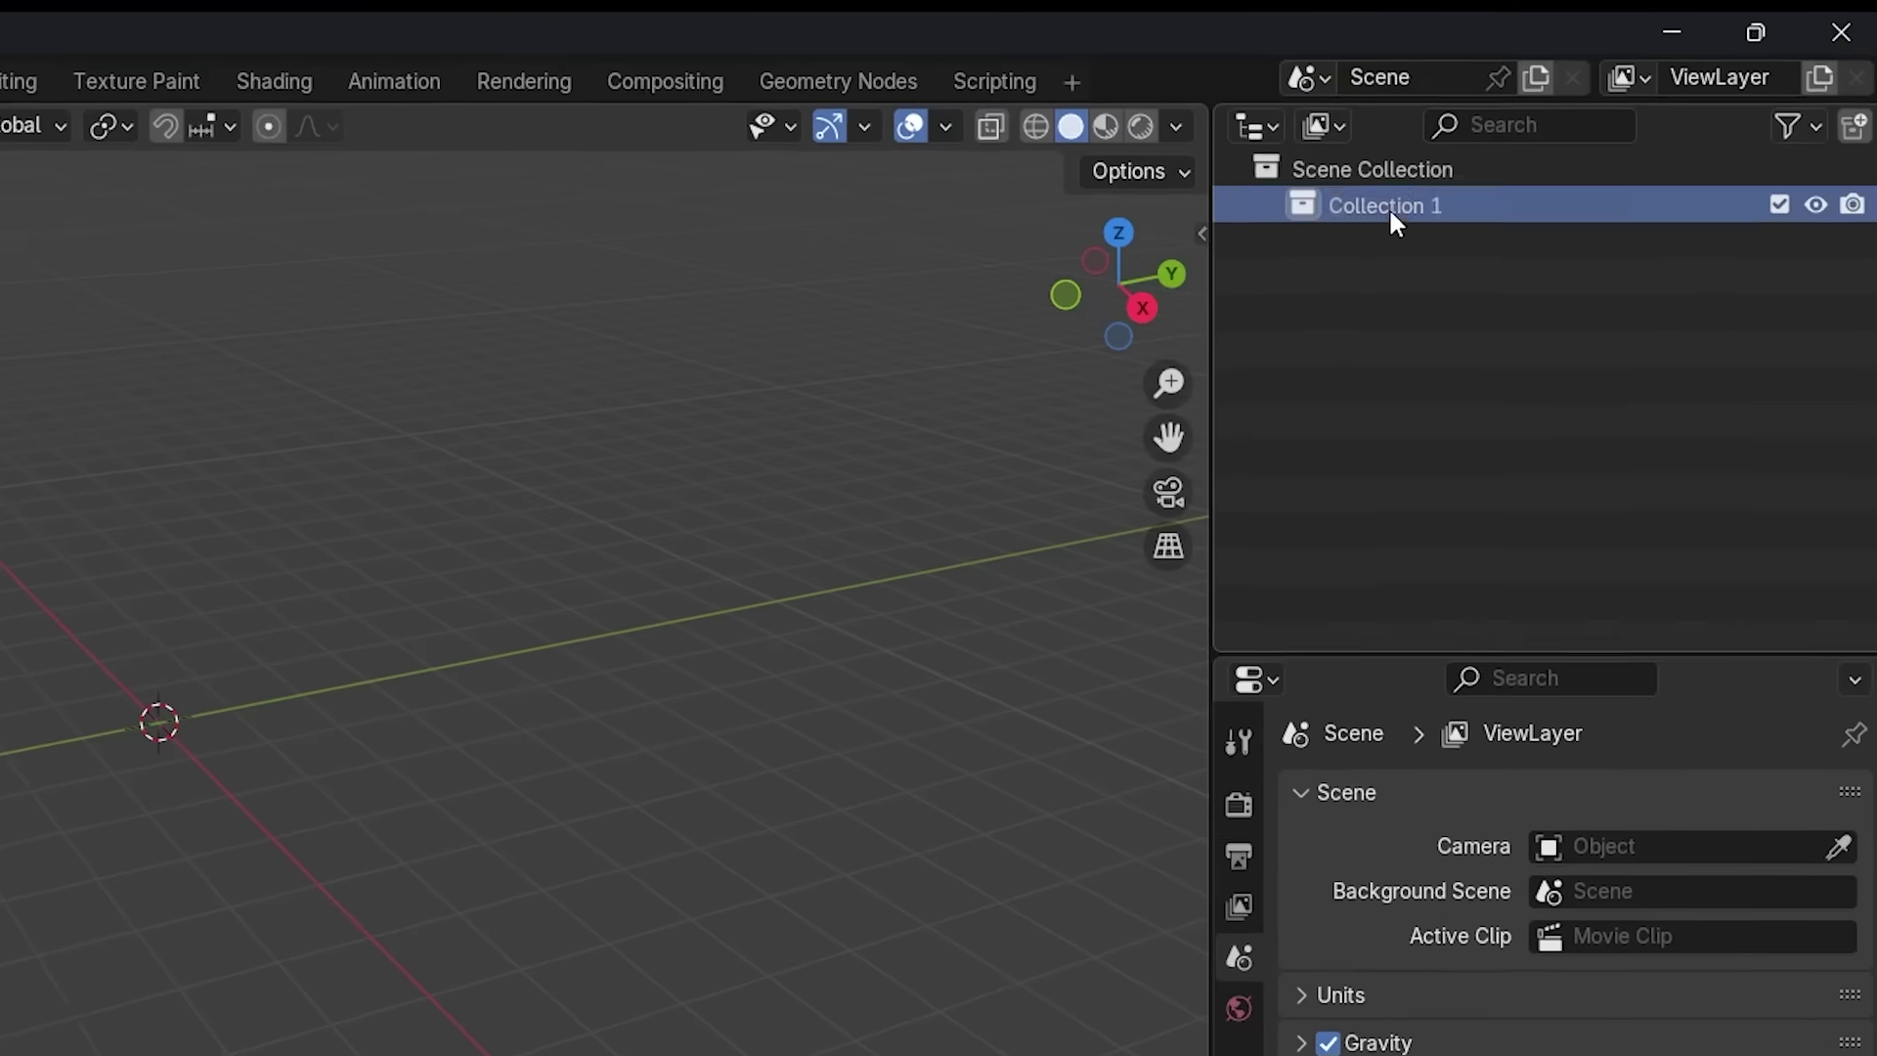
# Rename Collection 1 as "1 - Intro"
pyautogui.doubleClick(1389, 207)
pyautogui.write('1')
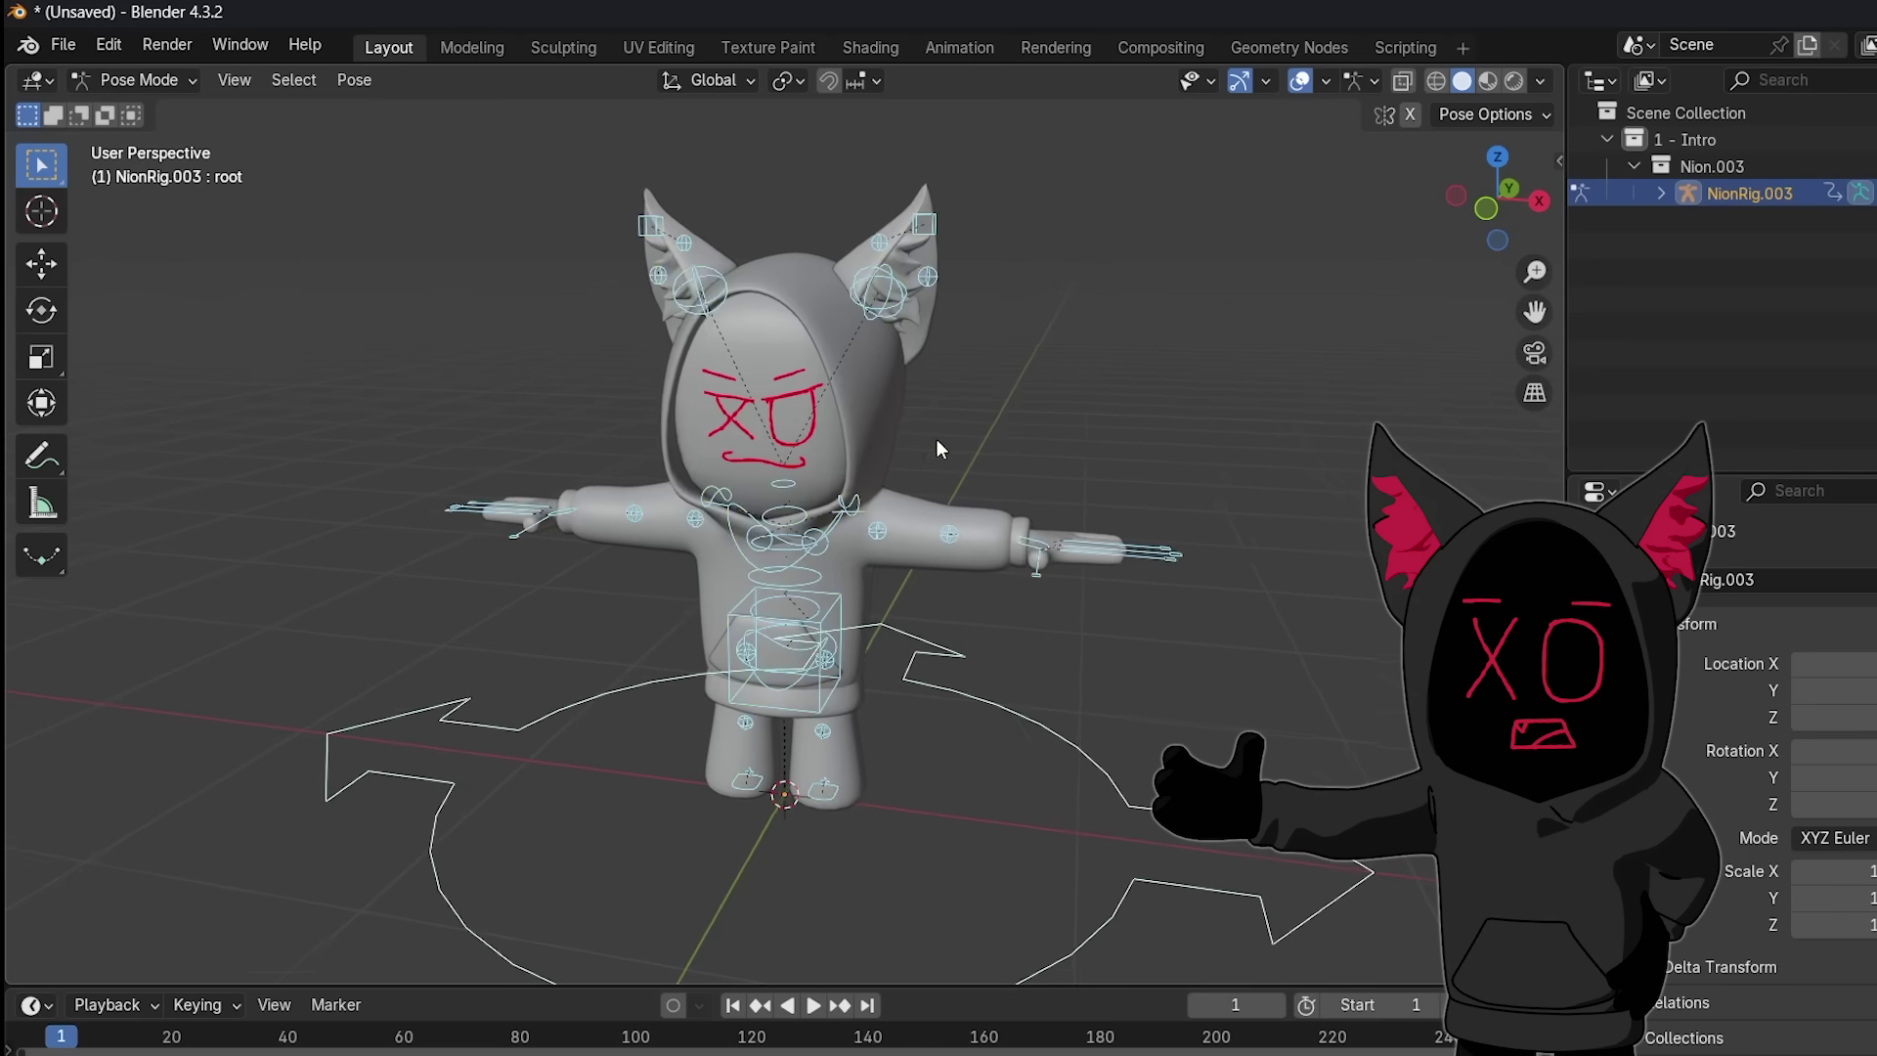
# Rotate the left hand's ring finger master bone on the Nion character rig
pyautogui.moveTo(937, 448); pyautogui.dragTo(1037, 419, button='middle')
pyautogui.moveTo(1234, 371); pyautogui.dragTo(1188, 537, button='middle')
pyautogui.scroll(5, 1188, 537)
pyautogui.click(788, 500)
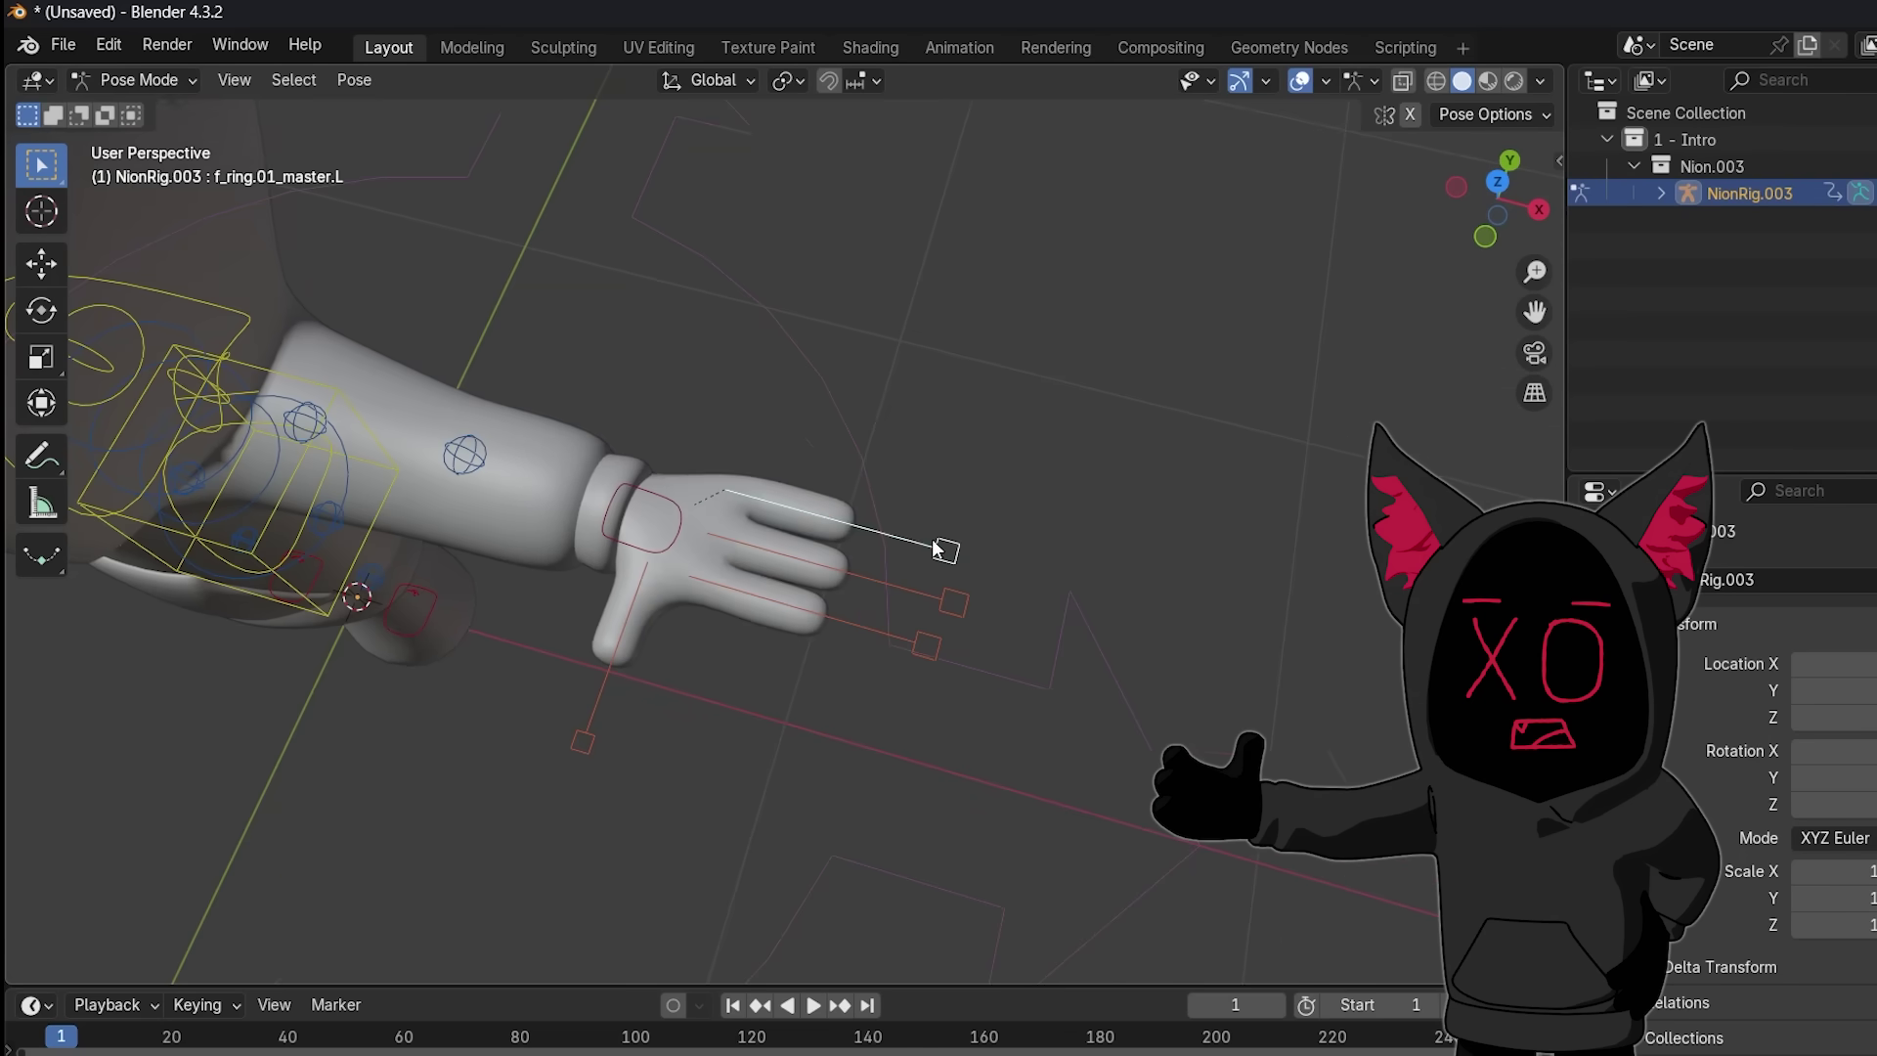
pyautogui.press('r')
pyautogui.click(900, 608)
pyautogui.scroll(-4, 761, 574)
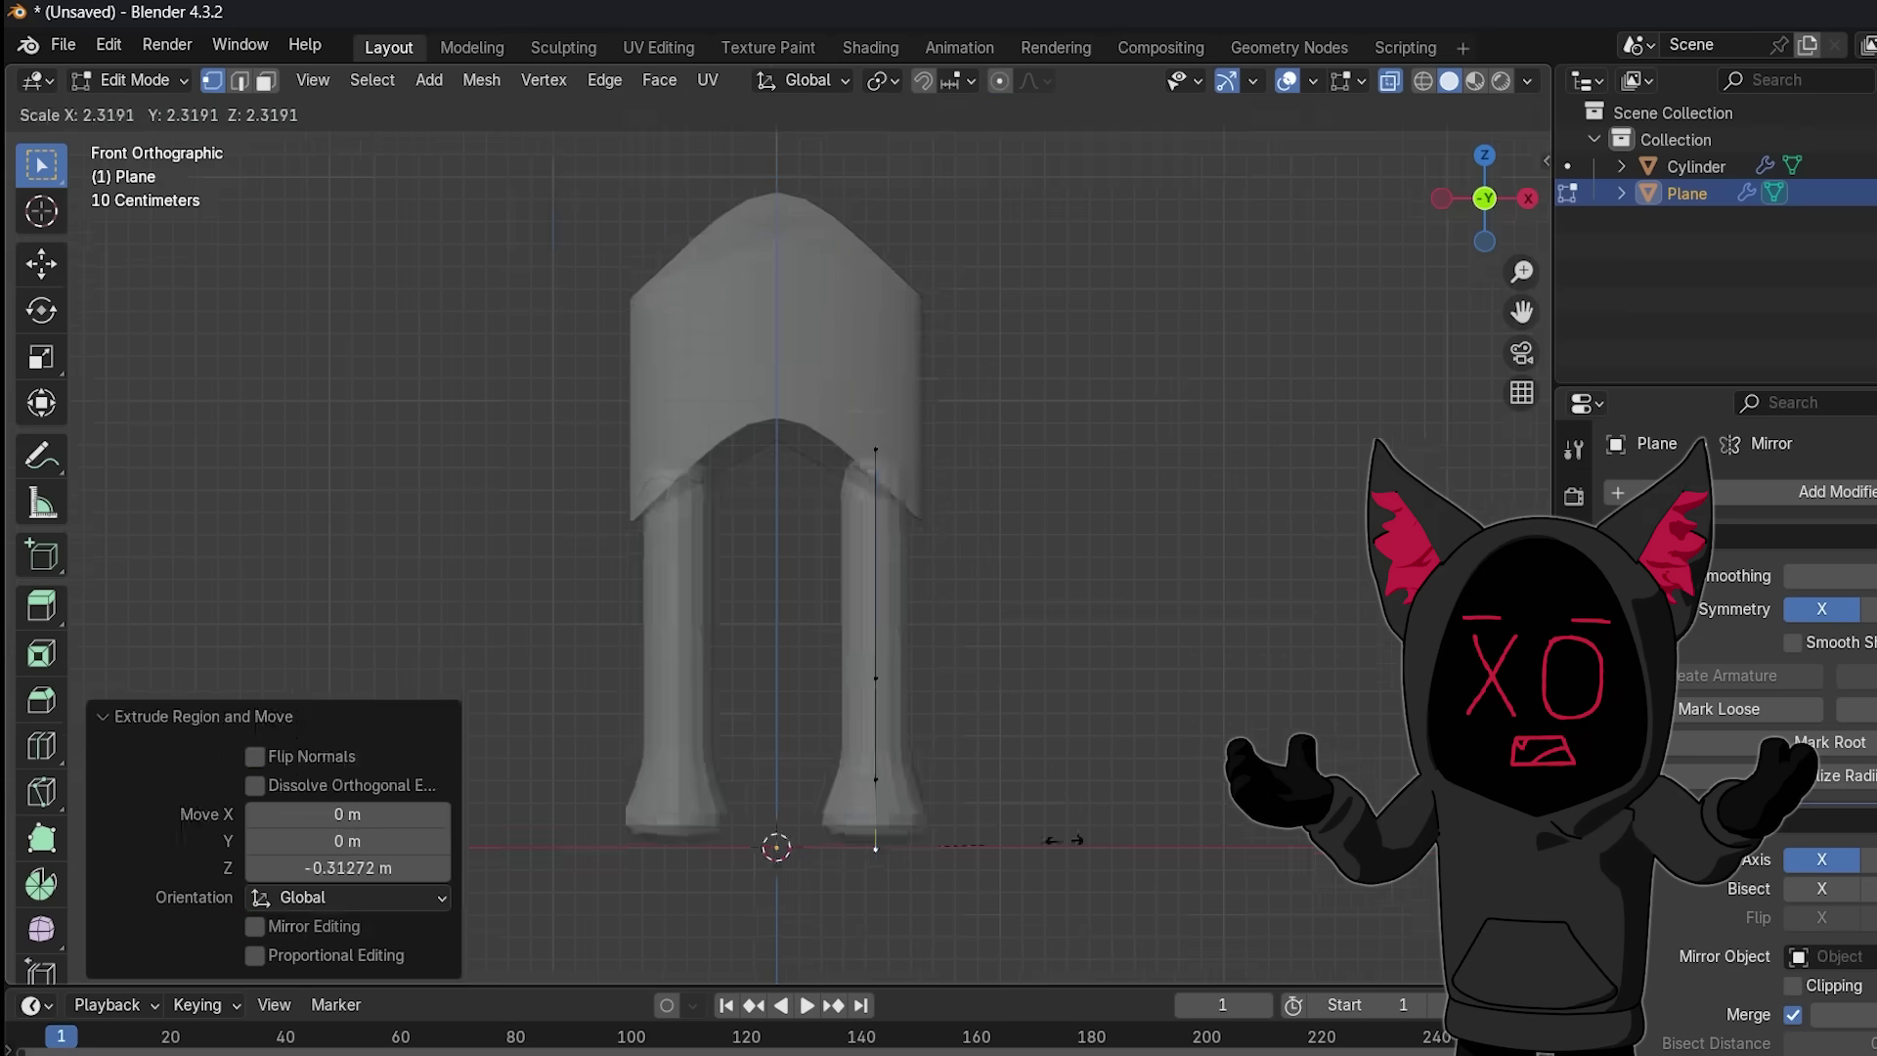
# Scale the foot-end vertex of the leg mesh by about 2.3 and move it along Z
pyautogui.click(935, 569)
pyautogui.press('g')
pyautogui.press('z')
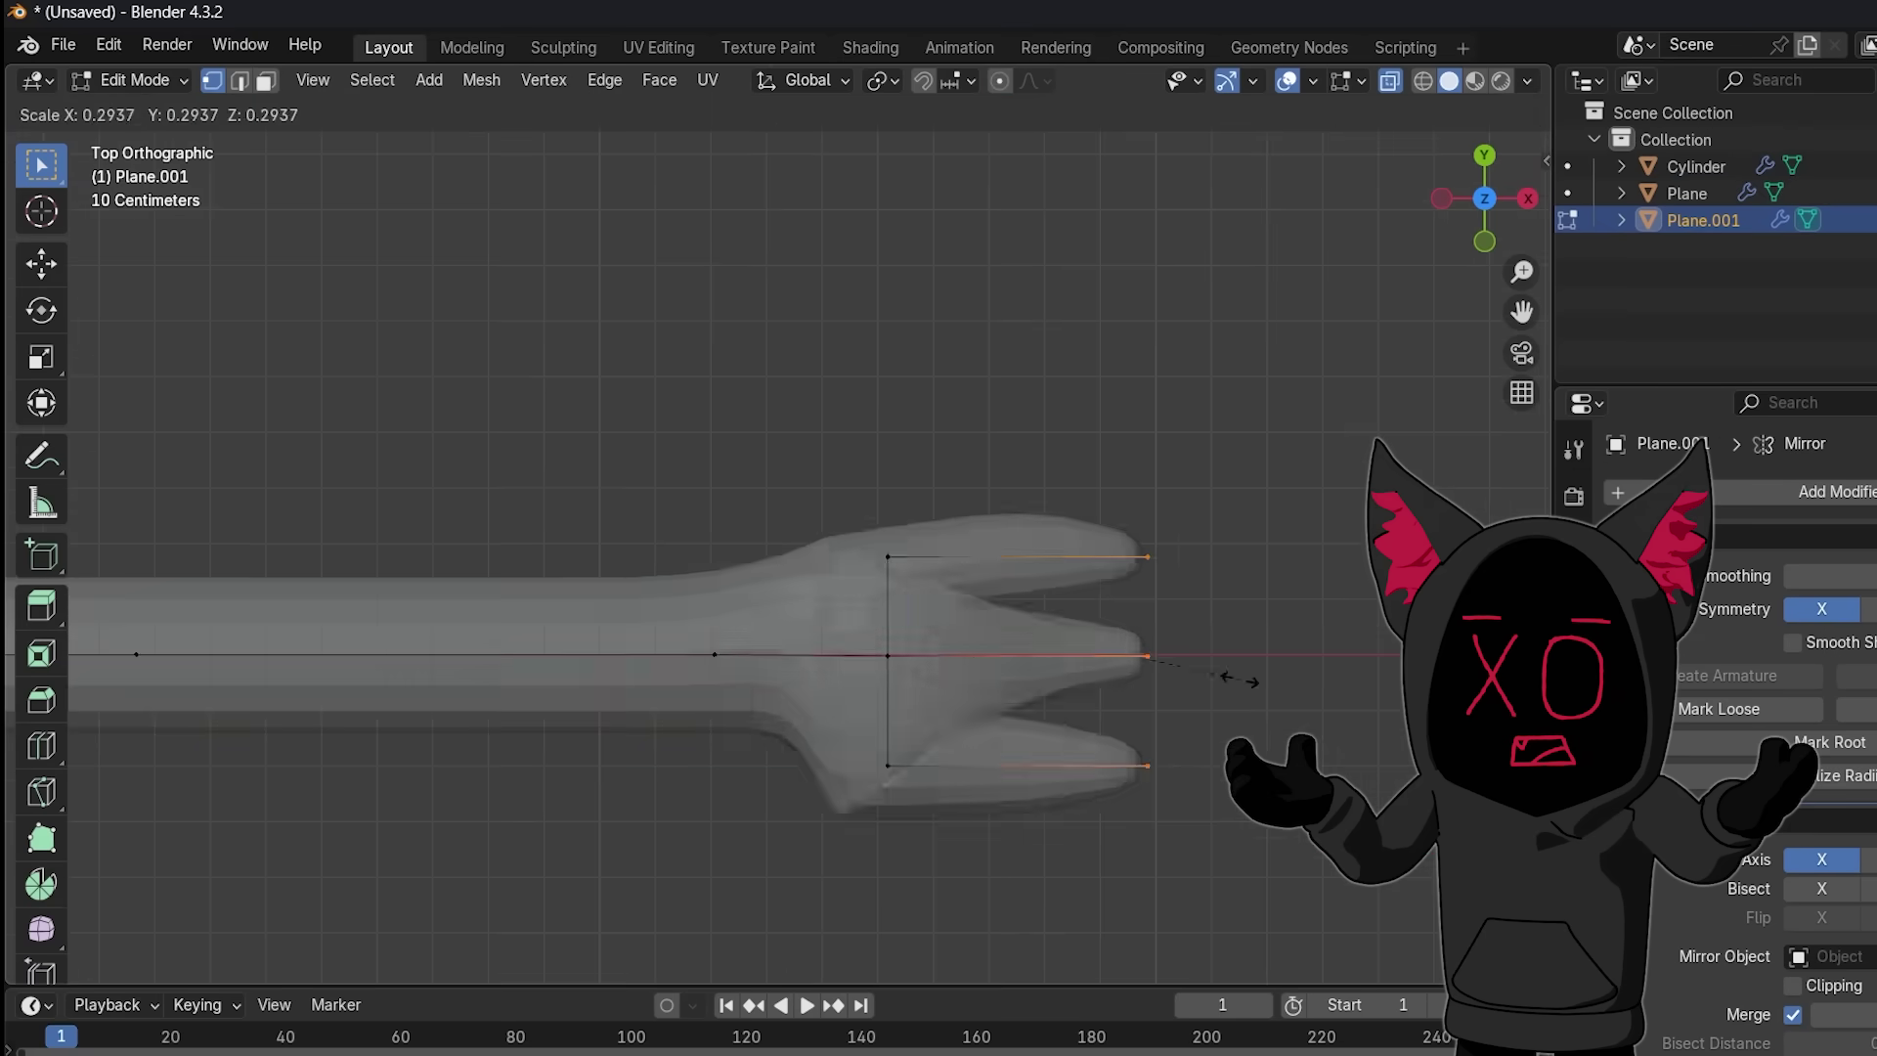
# Scale the three fingertip vertices of the hand mesh to about 0.29
pyautogui.click(851, 796)
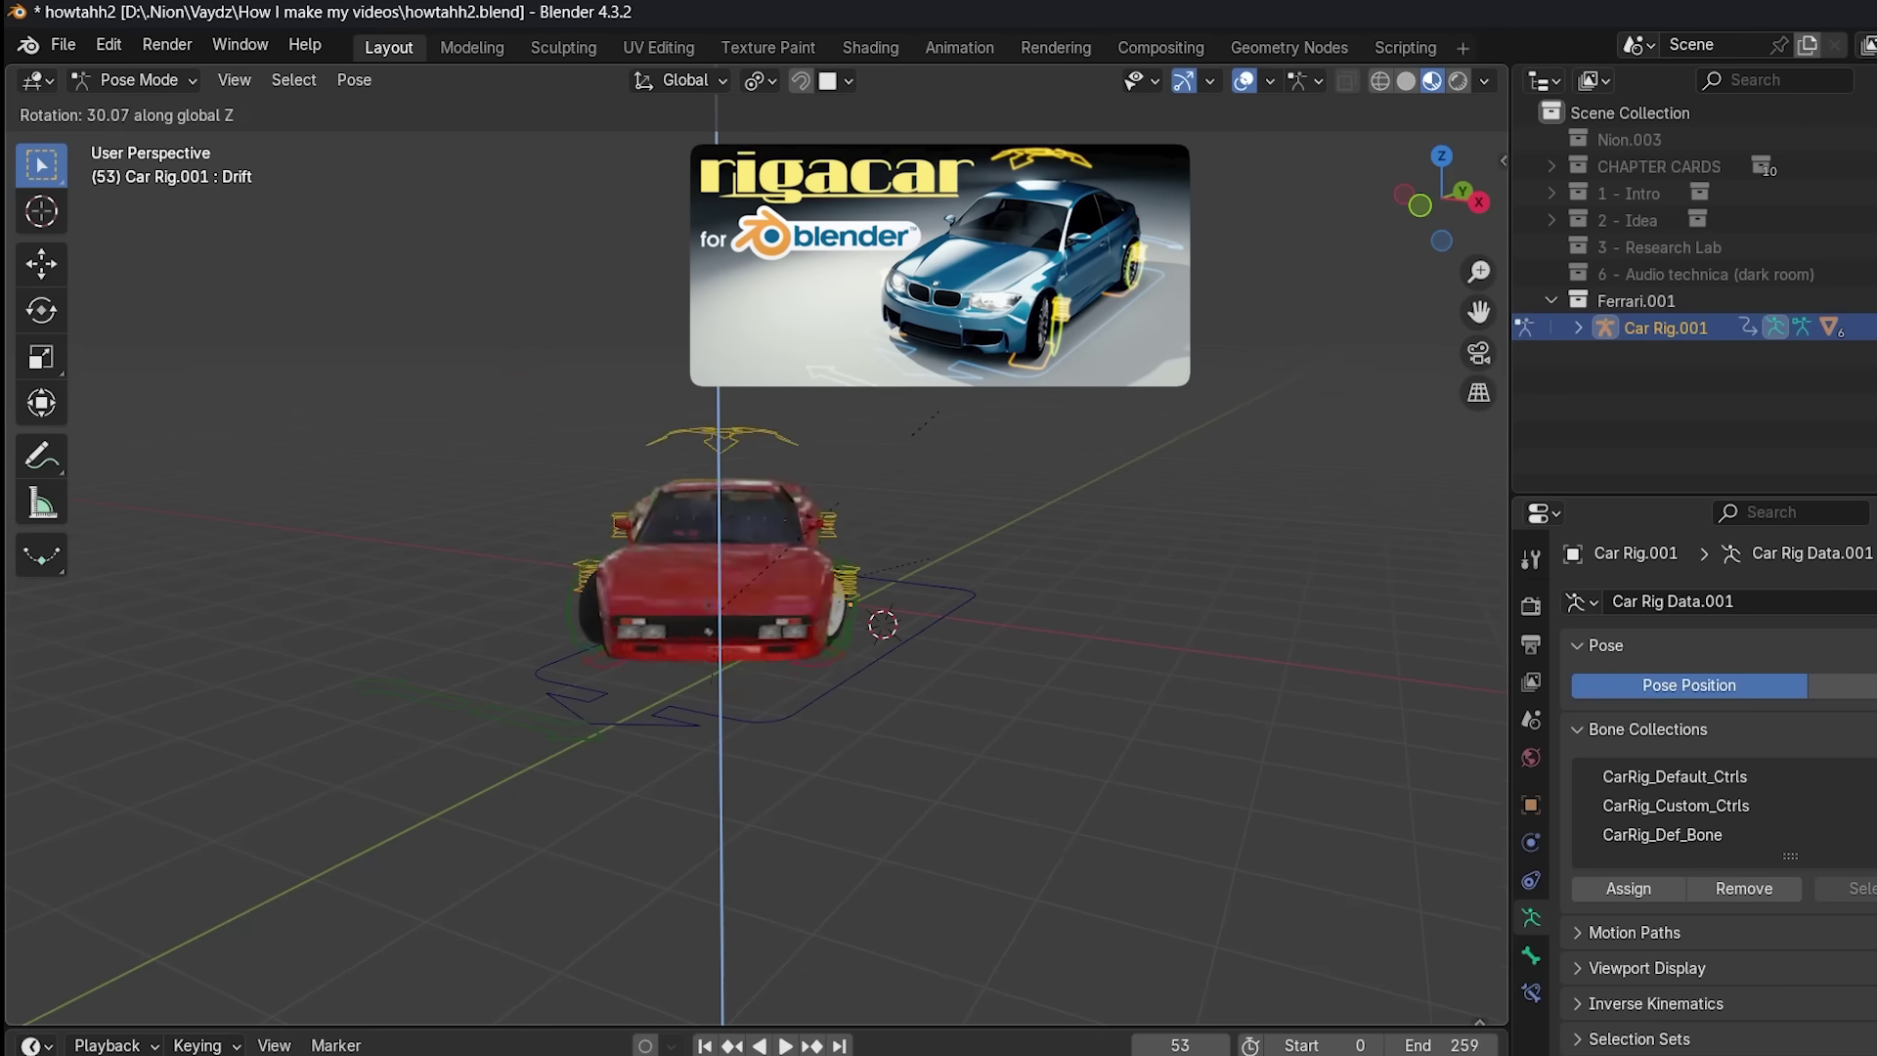
# Rotate the red car rig's Drift bone about 30 degrees around the global Z axis
pyautogui.press('Return')
pyautogui.moveTo(919, 489); pyautogui.dragTo(1159, 467, button='middle')
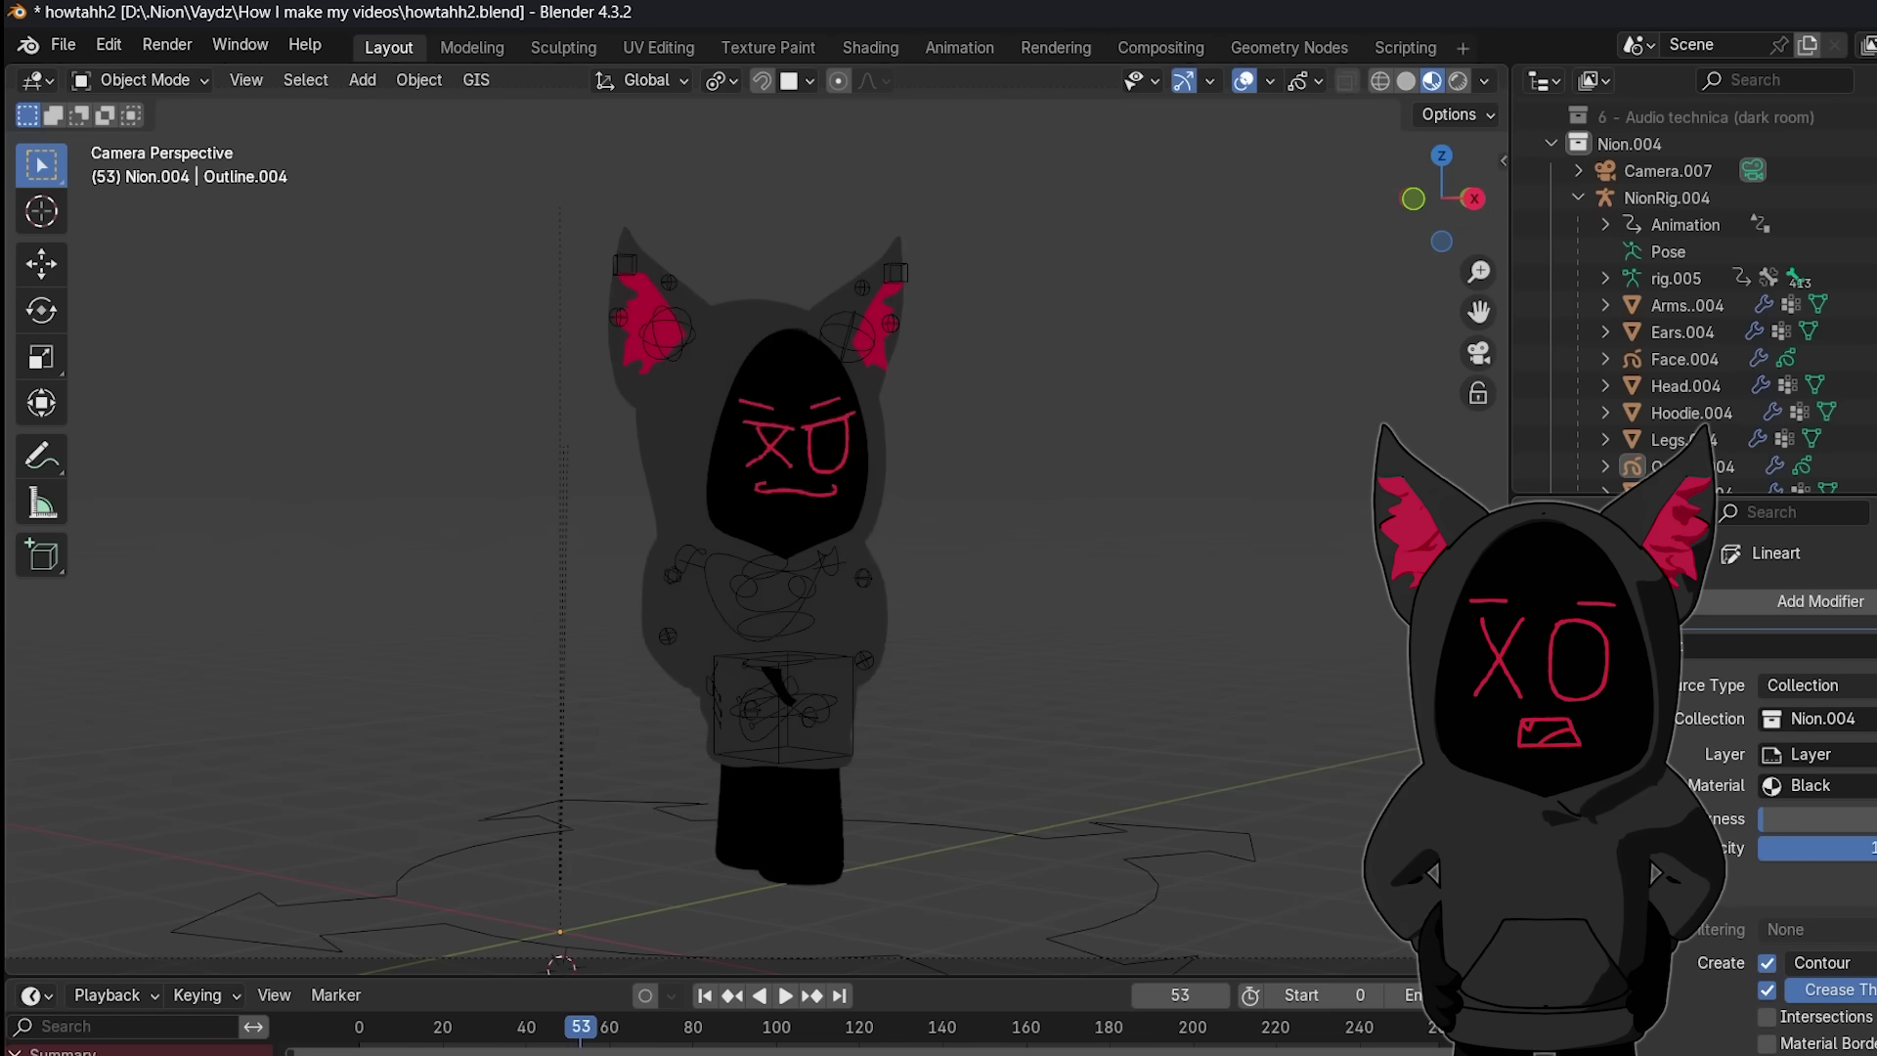
pyautogui.moveTo(1192, 526); pyautogui.dragTo(1166, 526, button='middle')
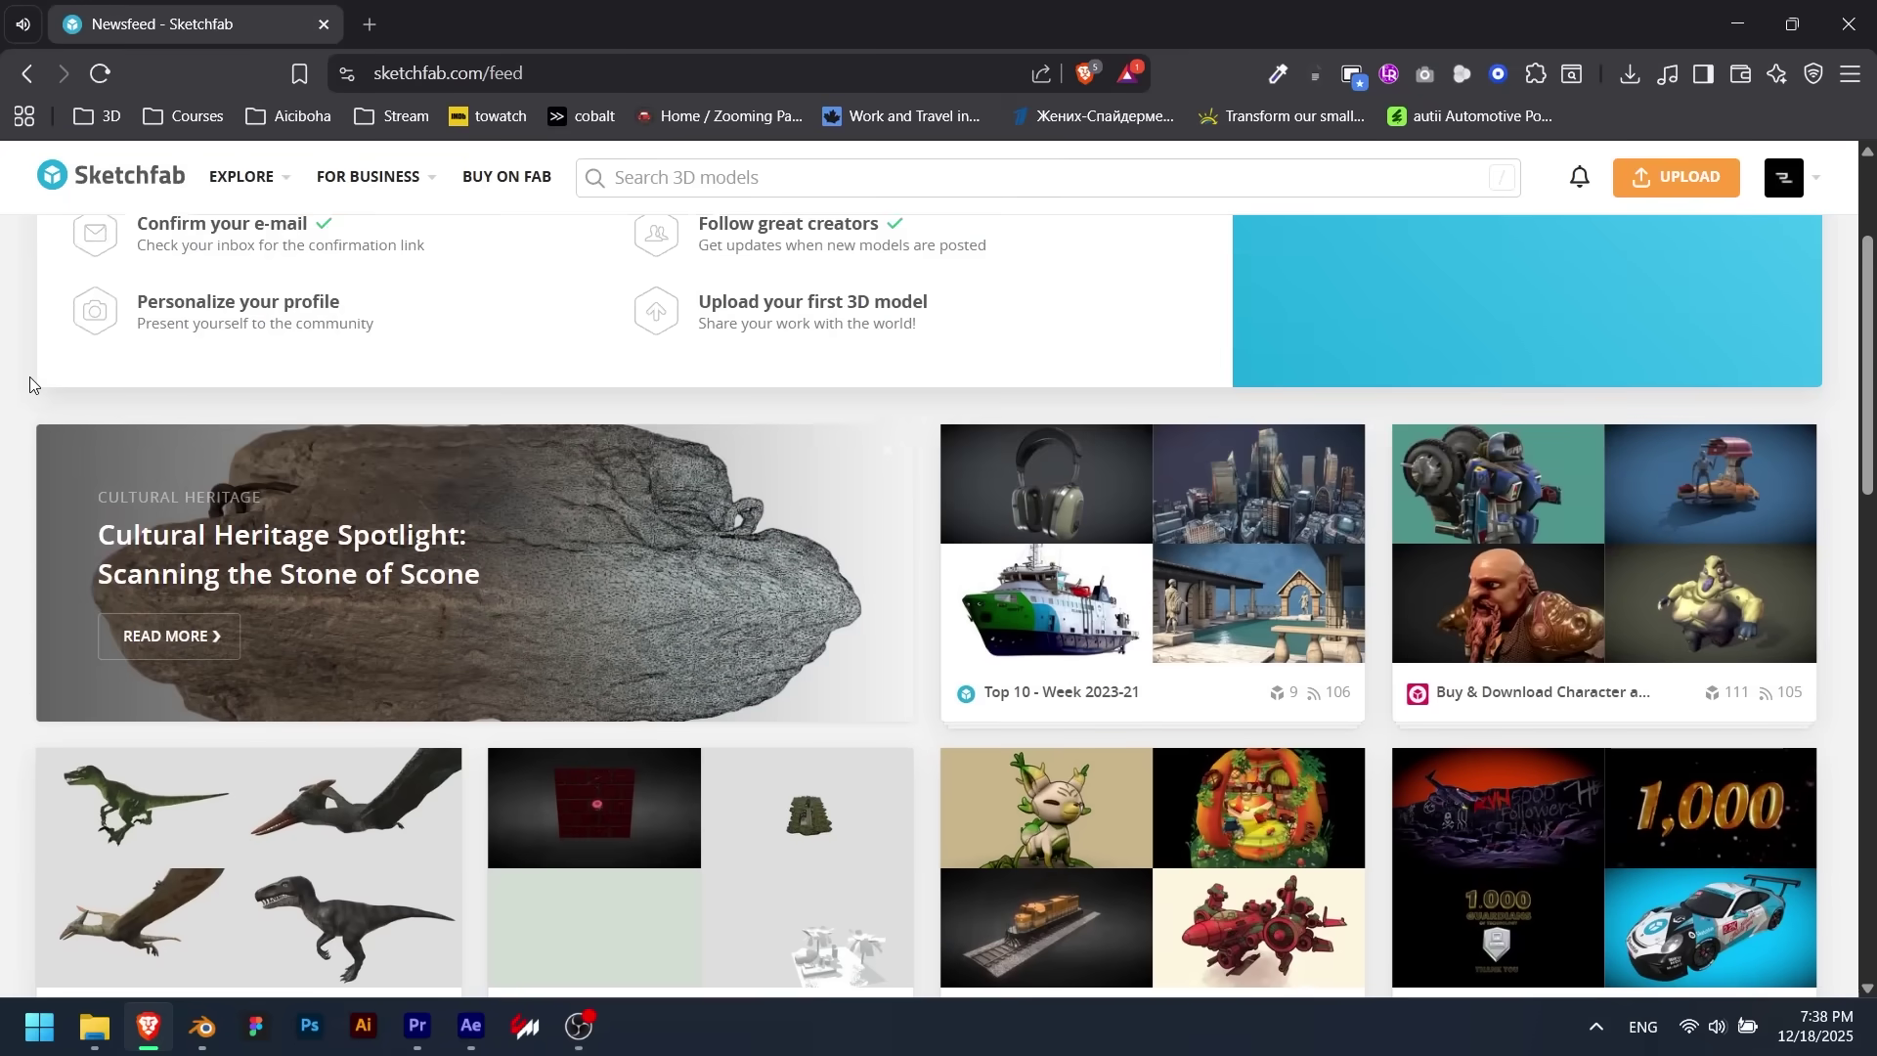
# Browse the Sketchfab newsfeed for 3D models and collections
pyautogui.scroll(-5, 29, 377)
pyautogui.scroll(-6, 29, 378)
pyautogui.scroll(-6, 29, 377)
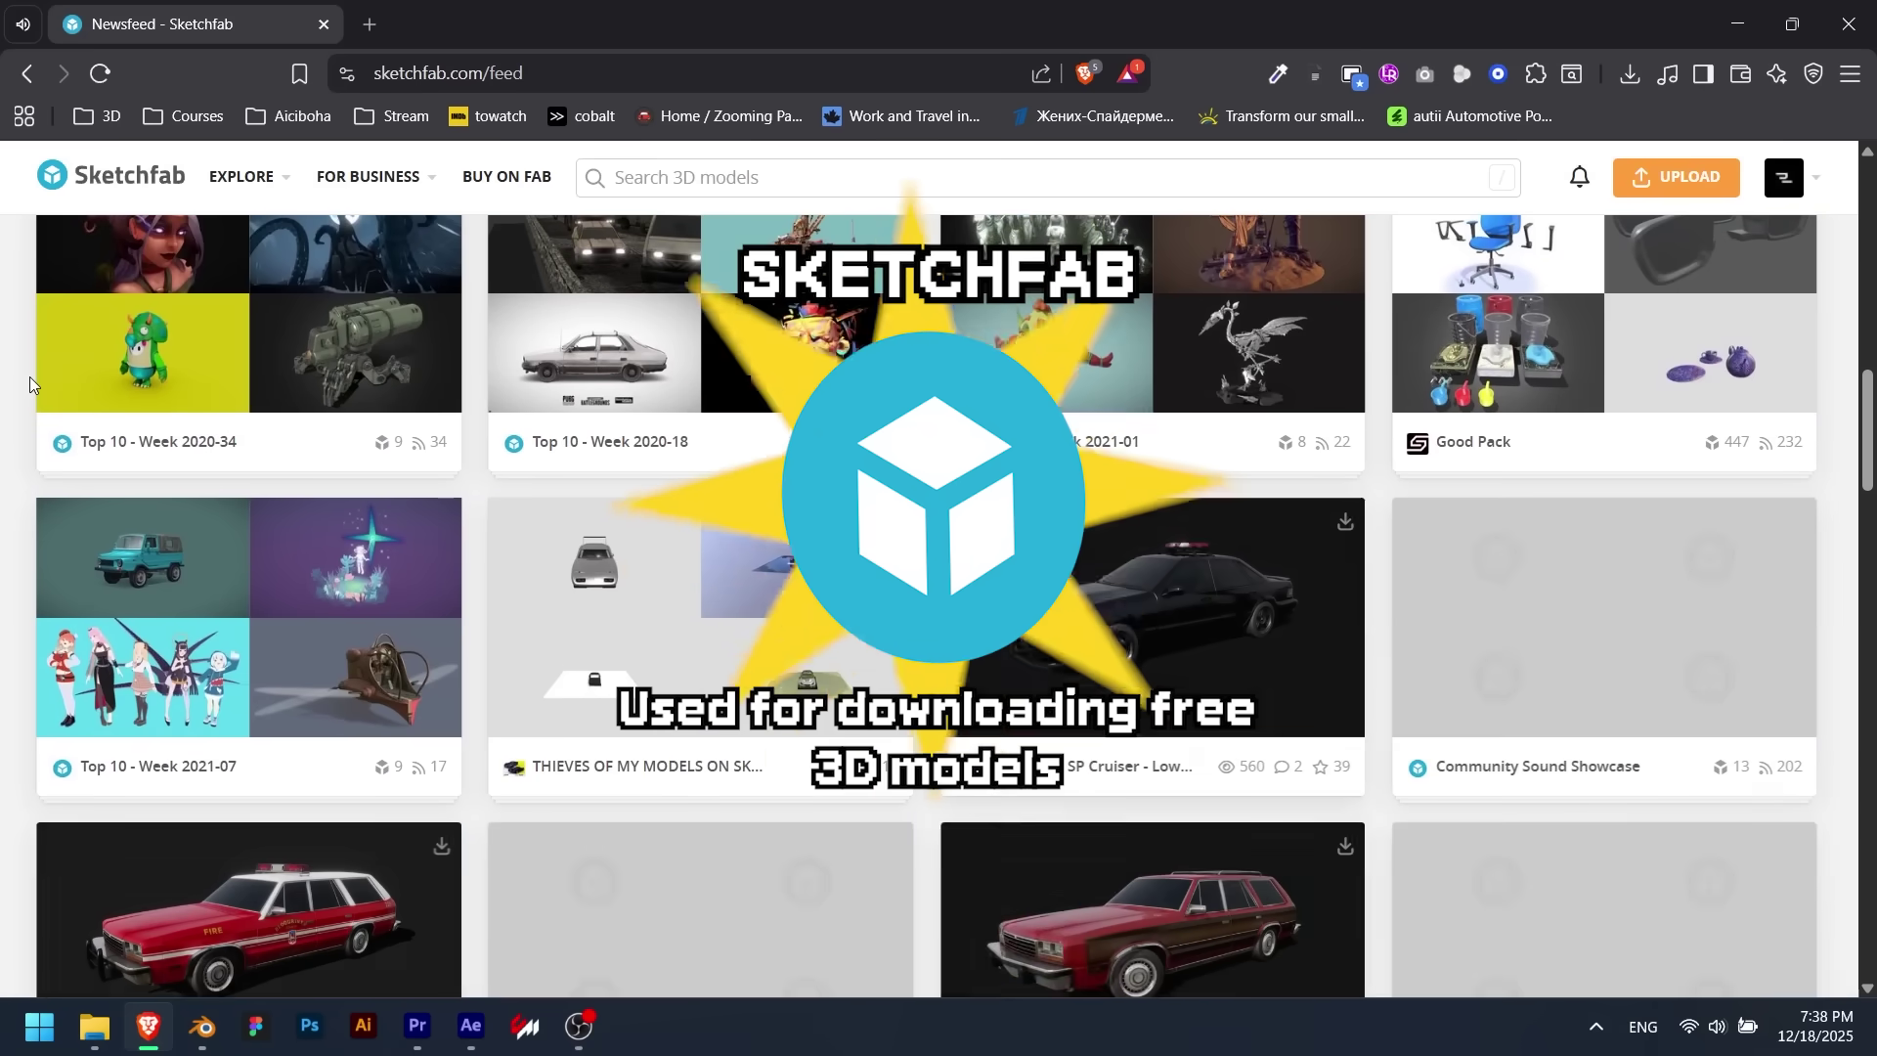
pyautogui.scroll(-3, 29, 378)
pyautogui.scroll(-1, 29, 377)
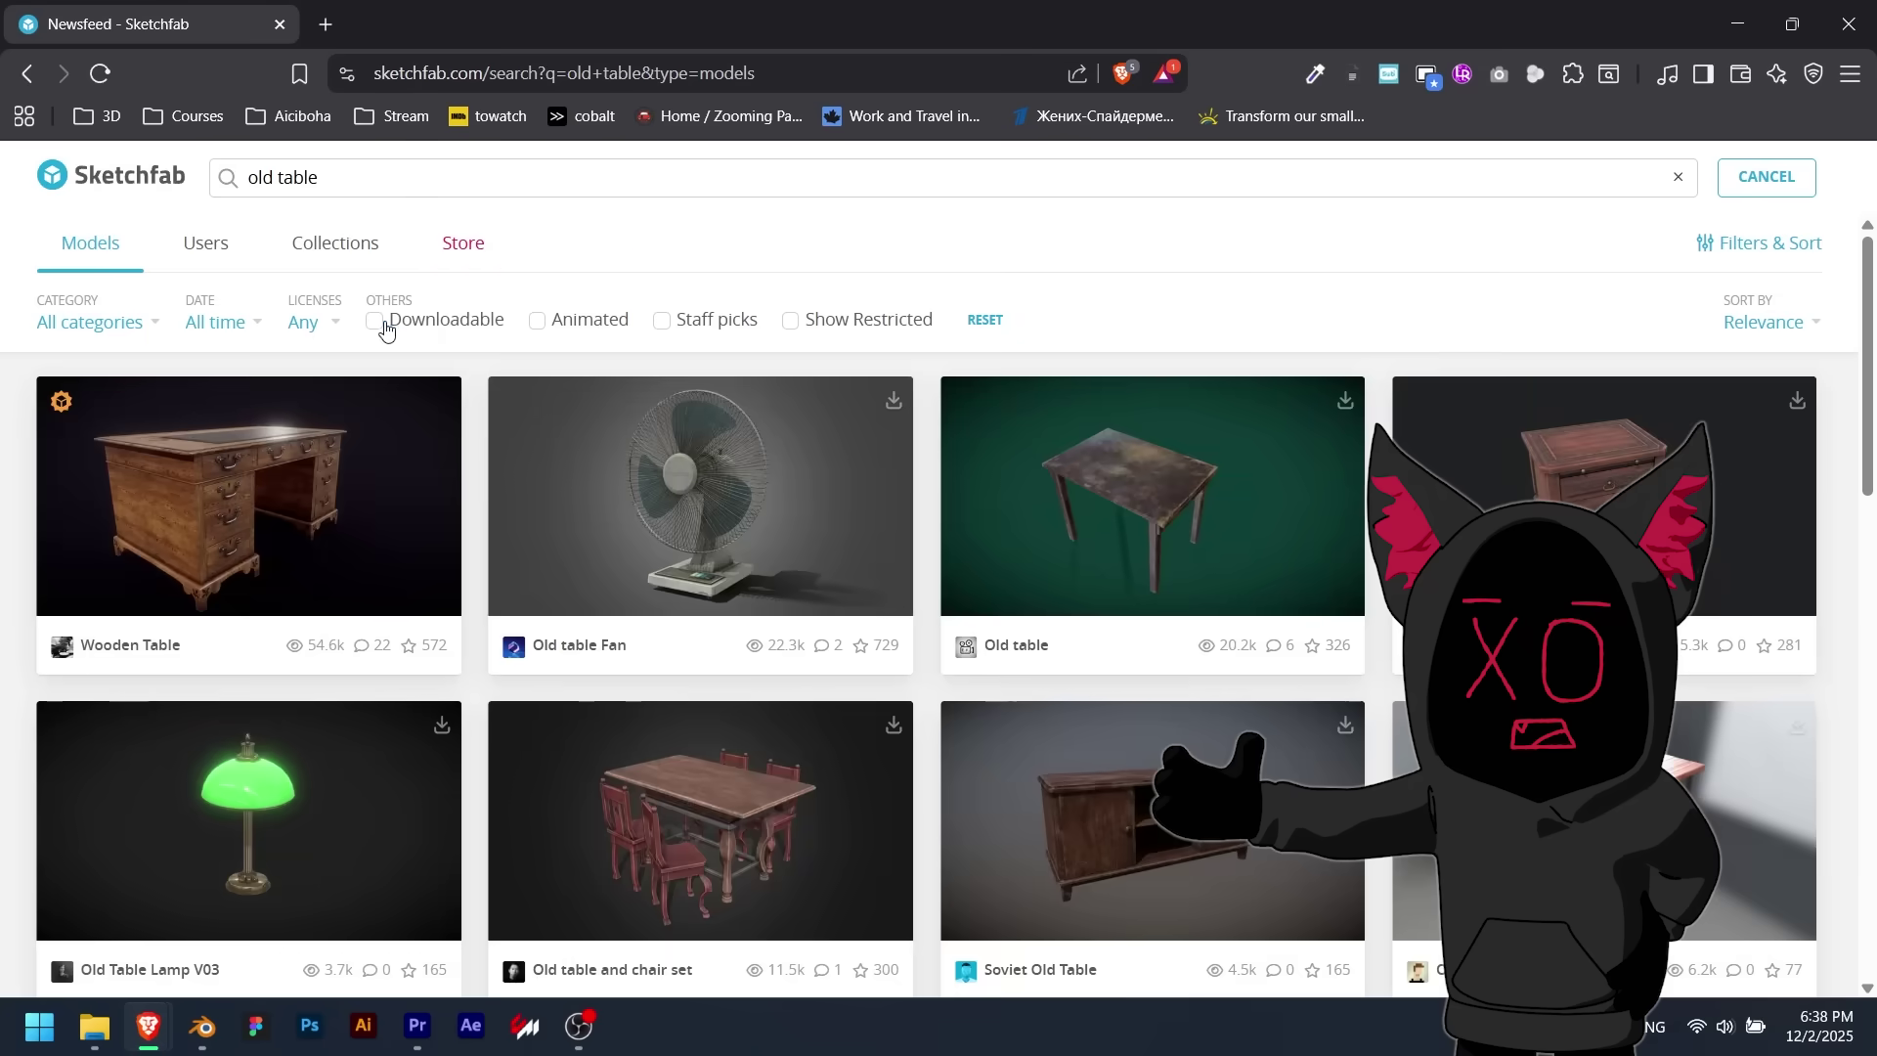
# Limit the "old table" search results to downloadable models
pyautogui.click(375, 321)
pyautogui.click(386, 323)
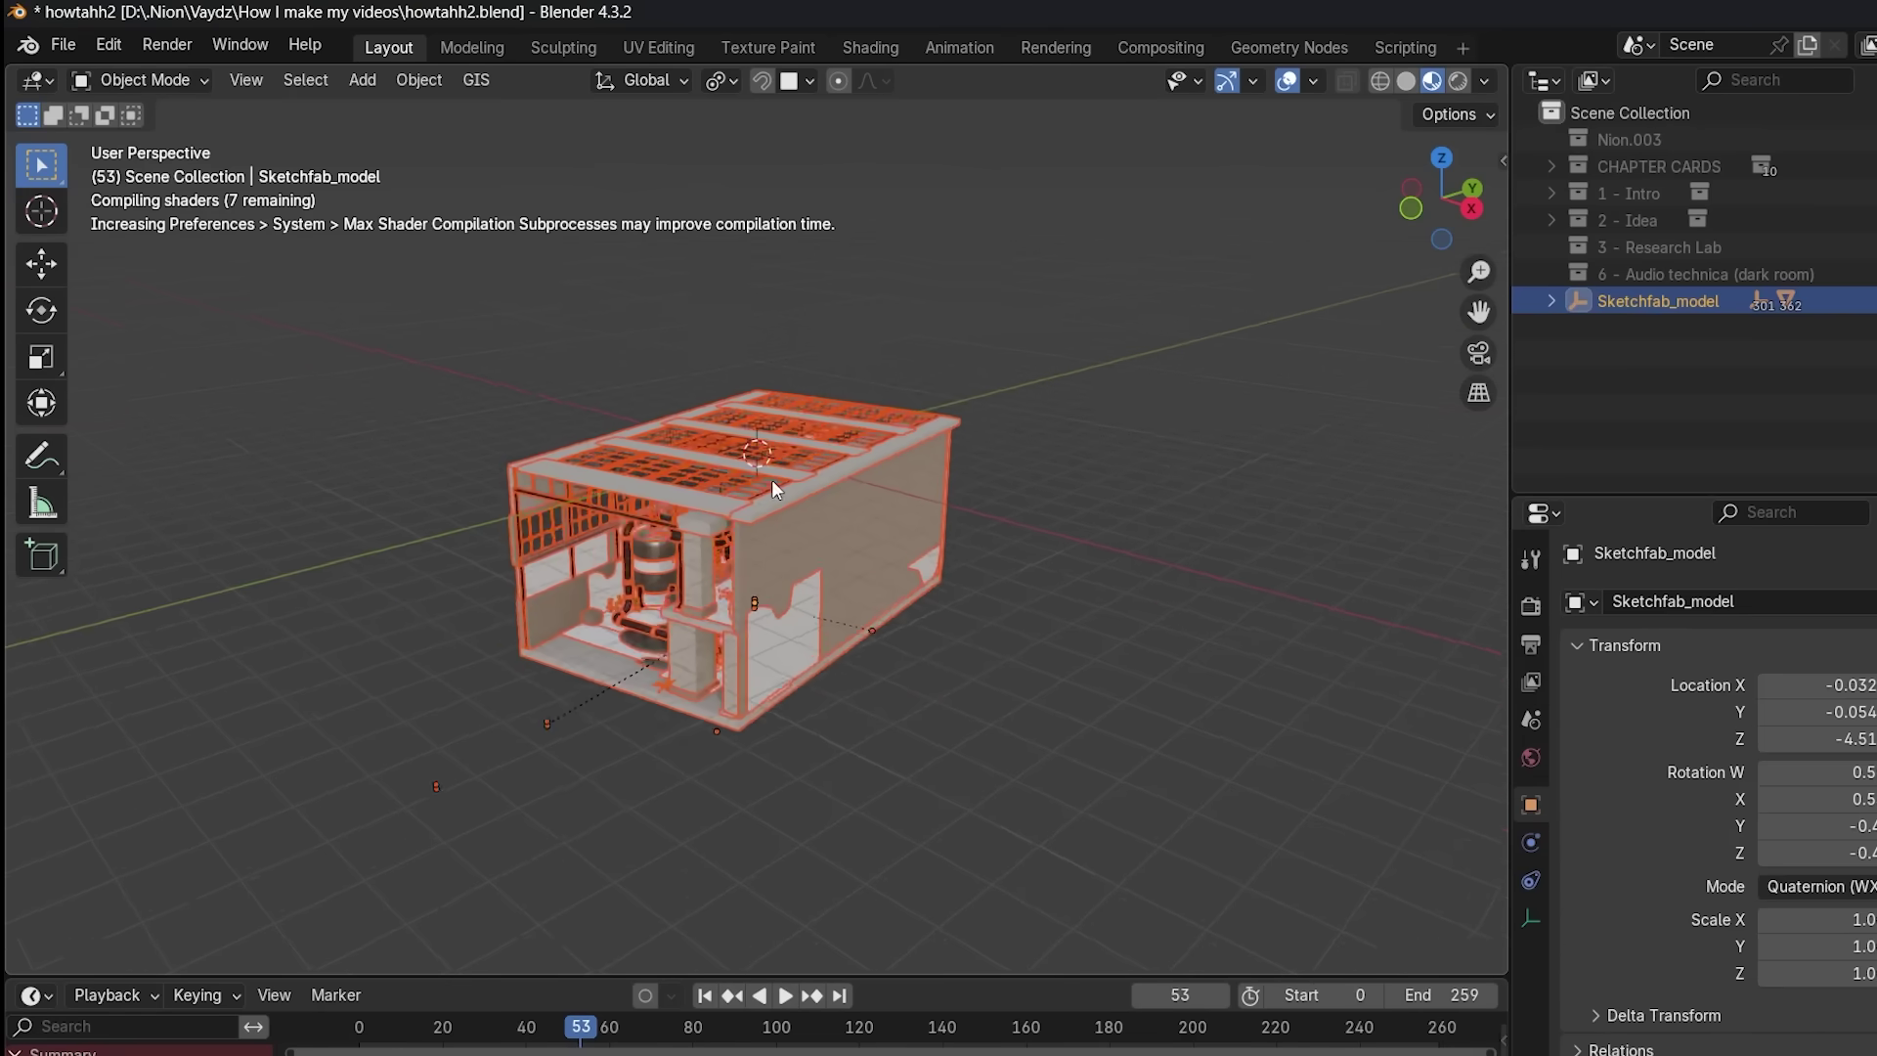
# Examine the interior of the imported Sketchfab factory model from the front
pyautogui.press('KP_1')
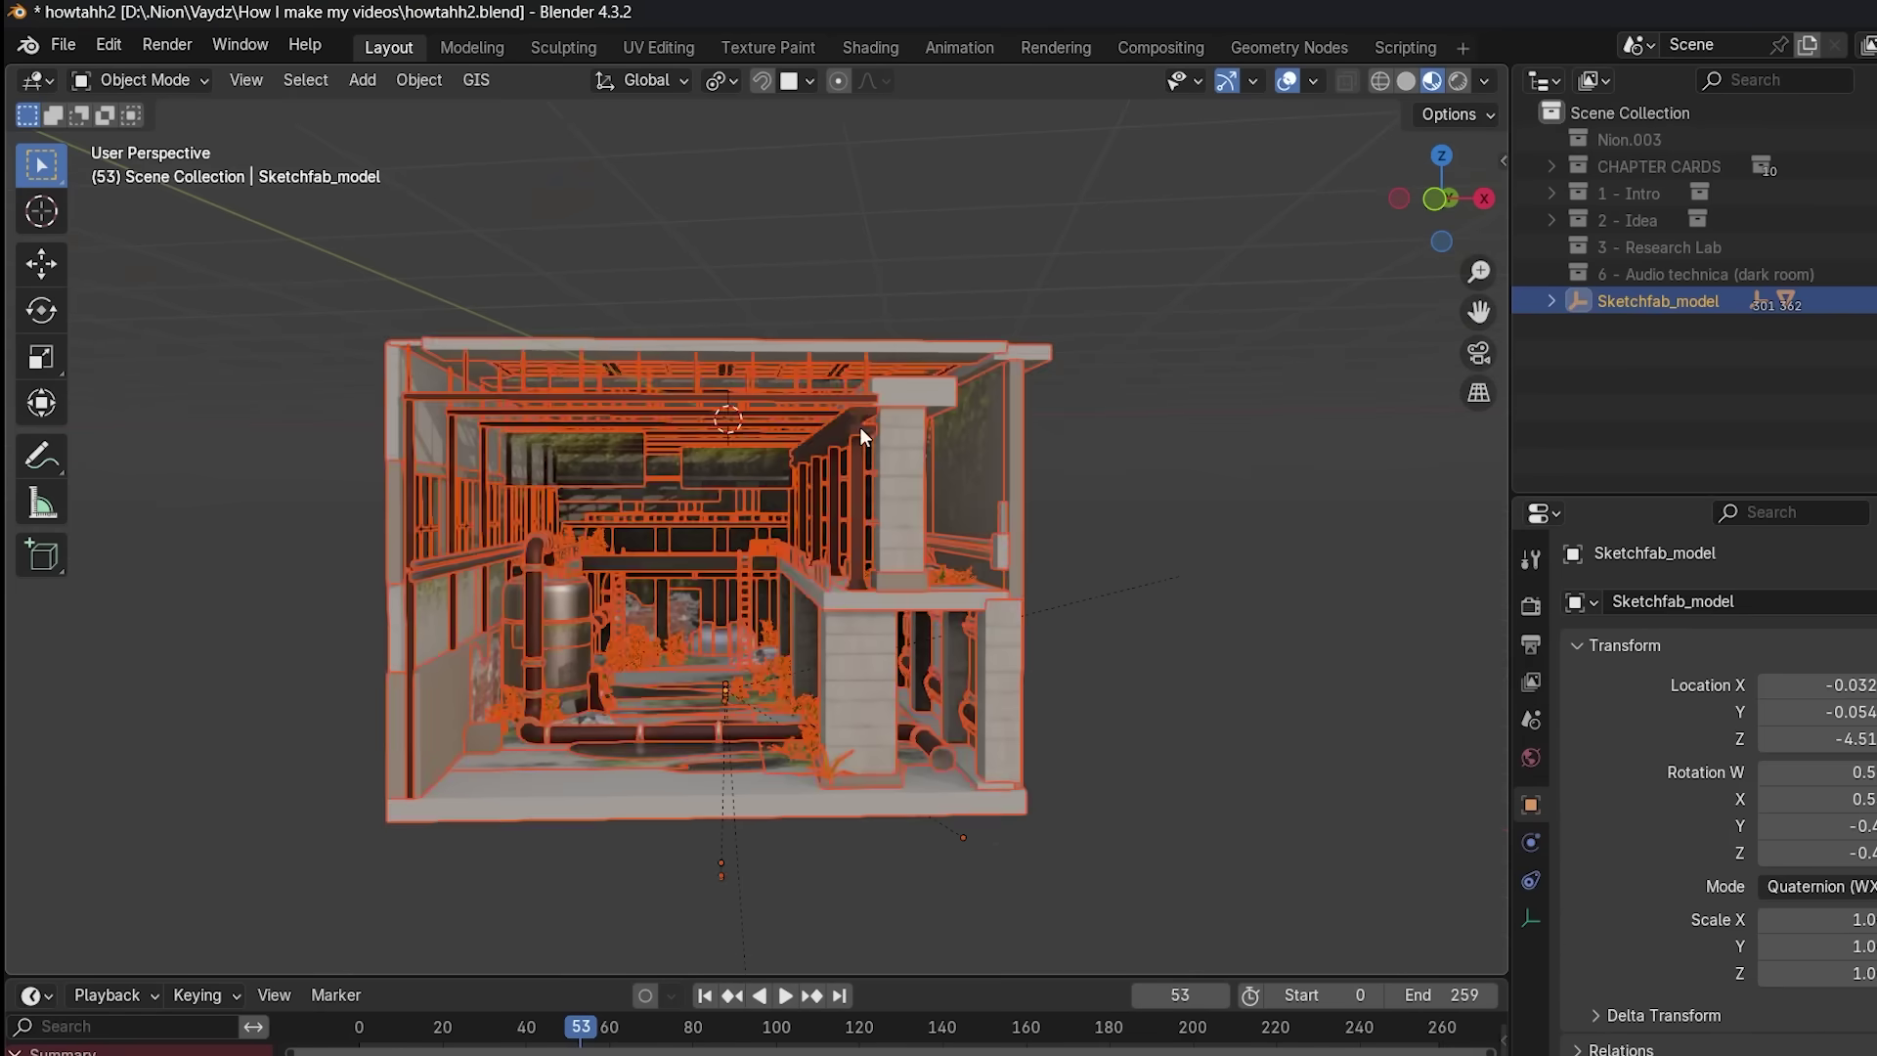
pyautogui.click(1013, 237)
pyautogui.scroll(15, 882, 432)
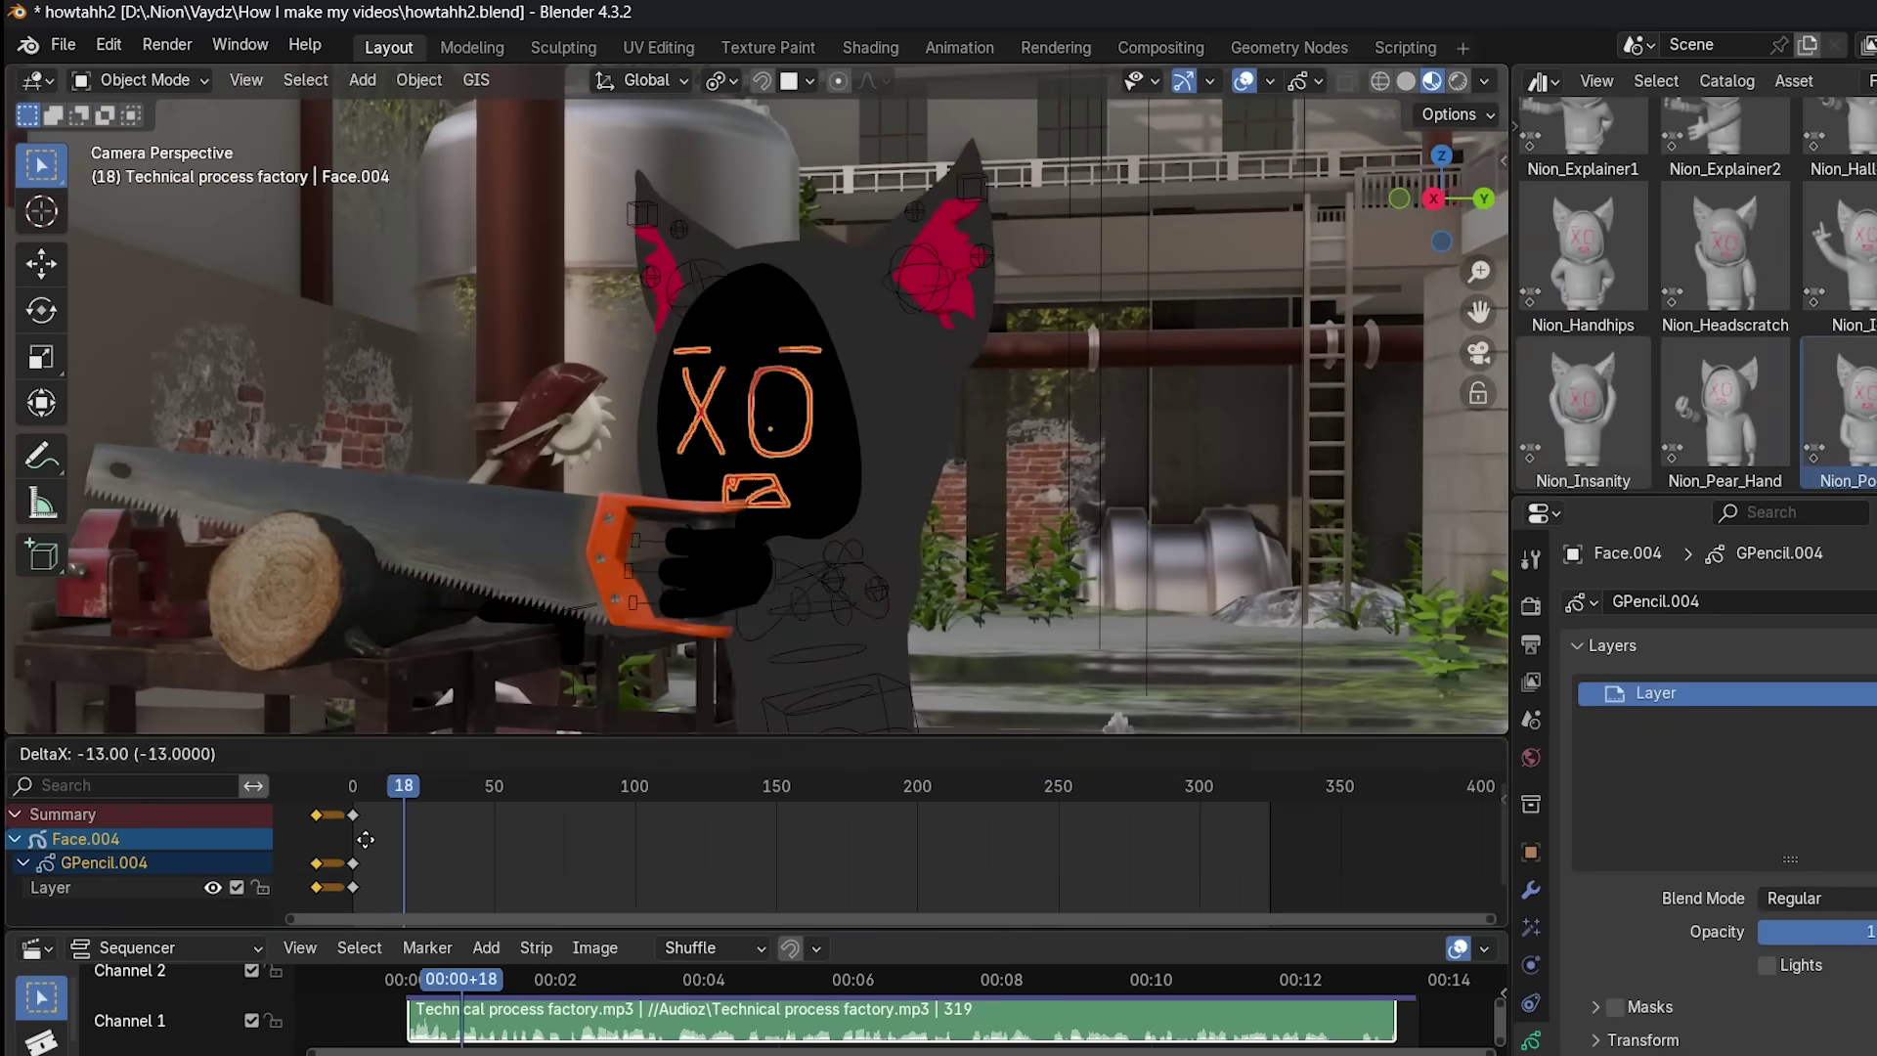
# Move the selected Face.004 keyframes 13 frames earlier and switch the face drawing to Draw Mode at frame 0
pyautogui.click(365, 839)
pyautogui.click(352, 788)
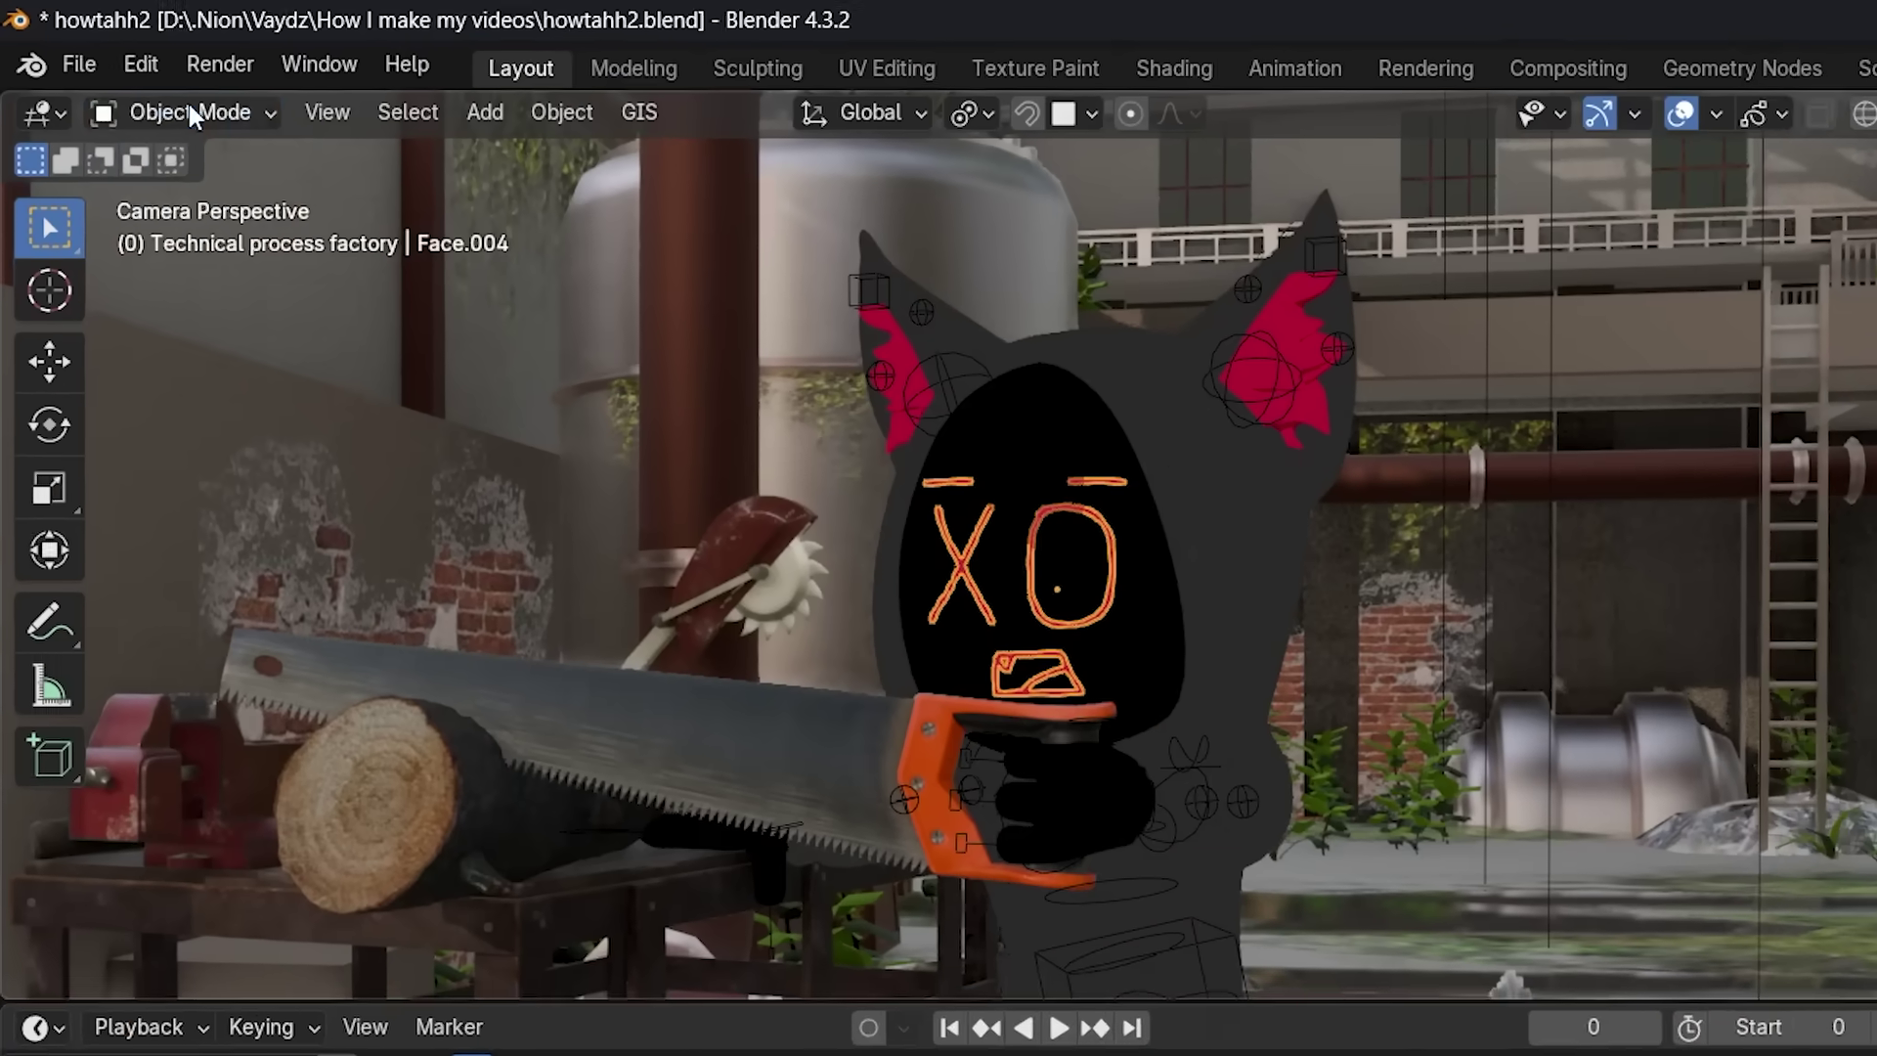
pyautogui.click(144, 79)
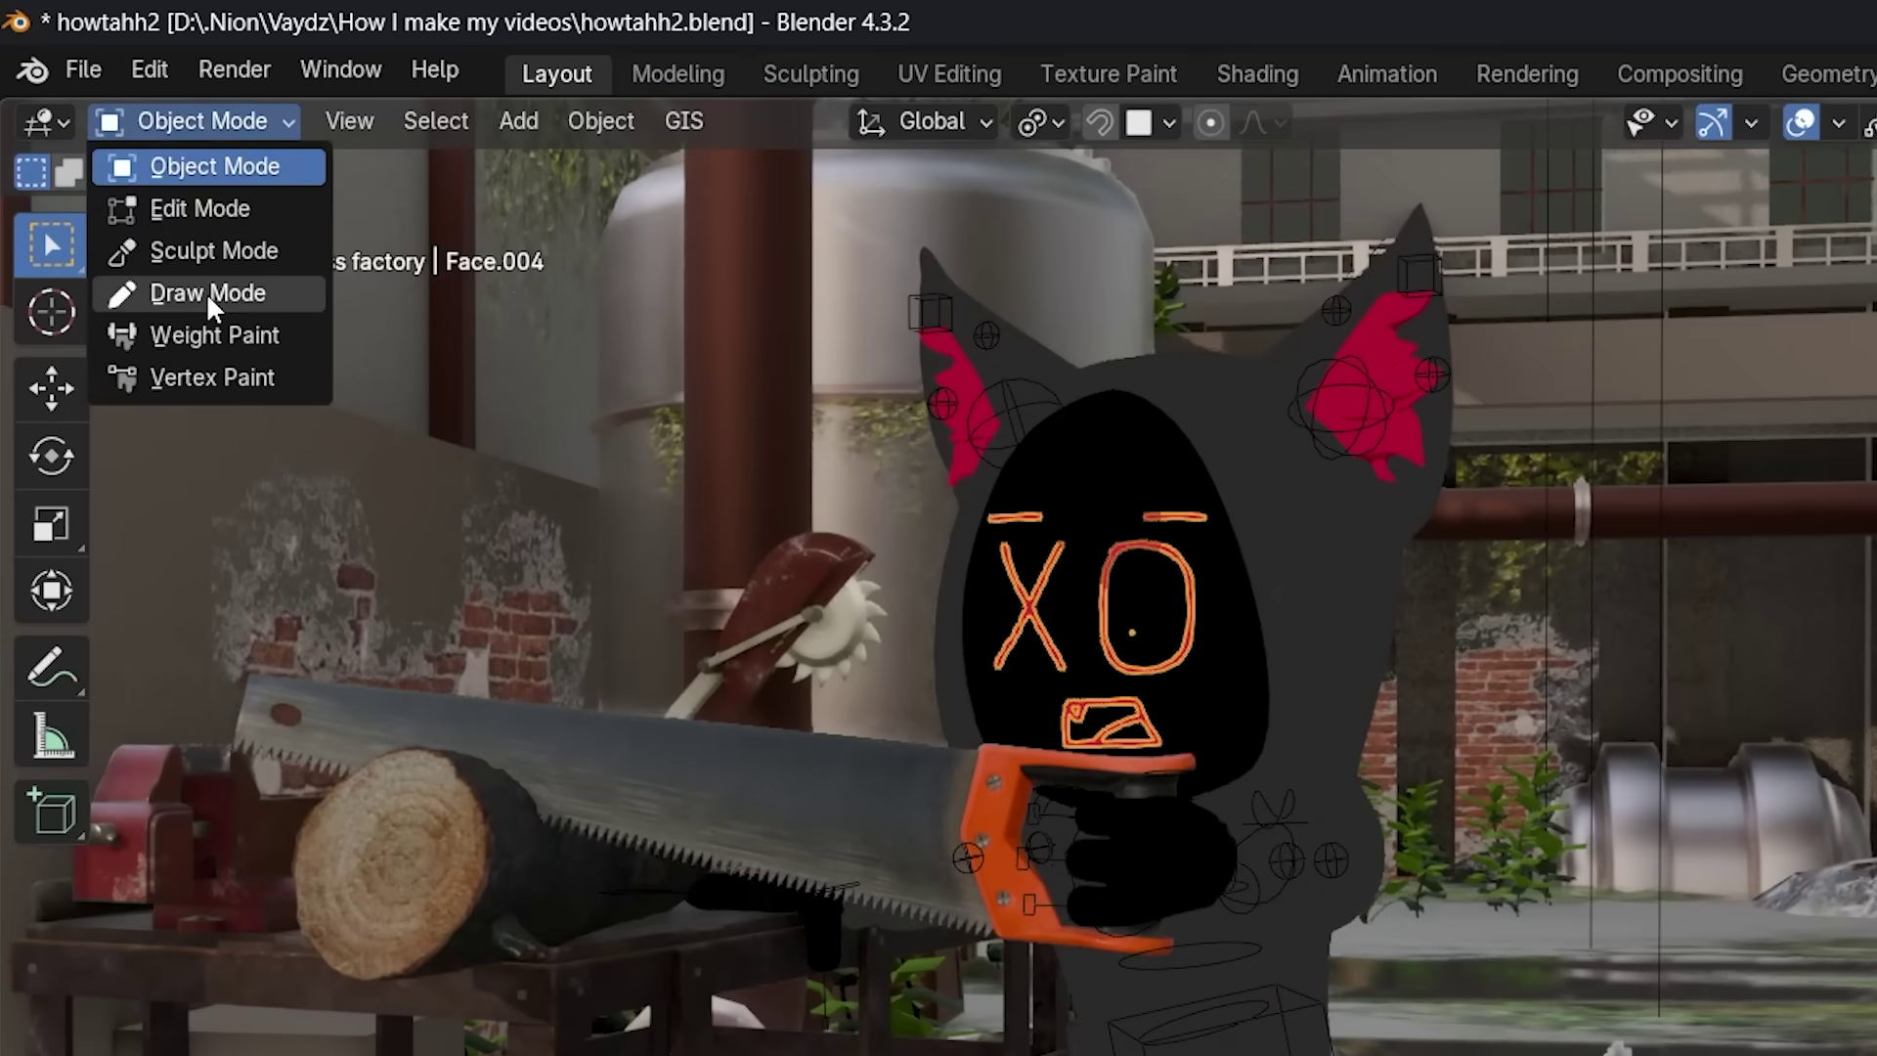
pyautogui.click(146, 196)
pyautogui.scroll(5, 998, 665)
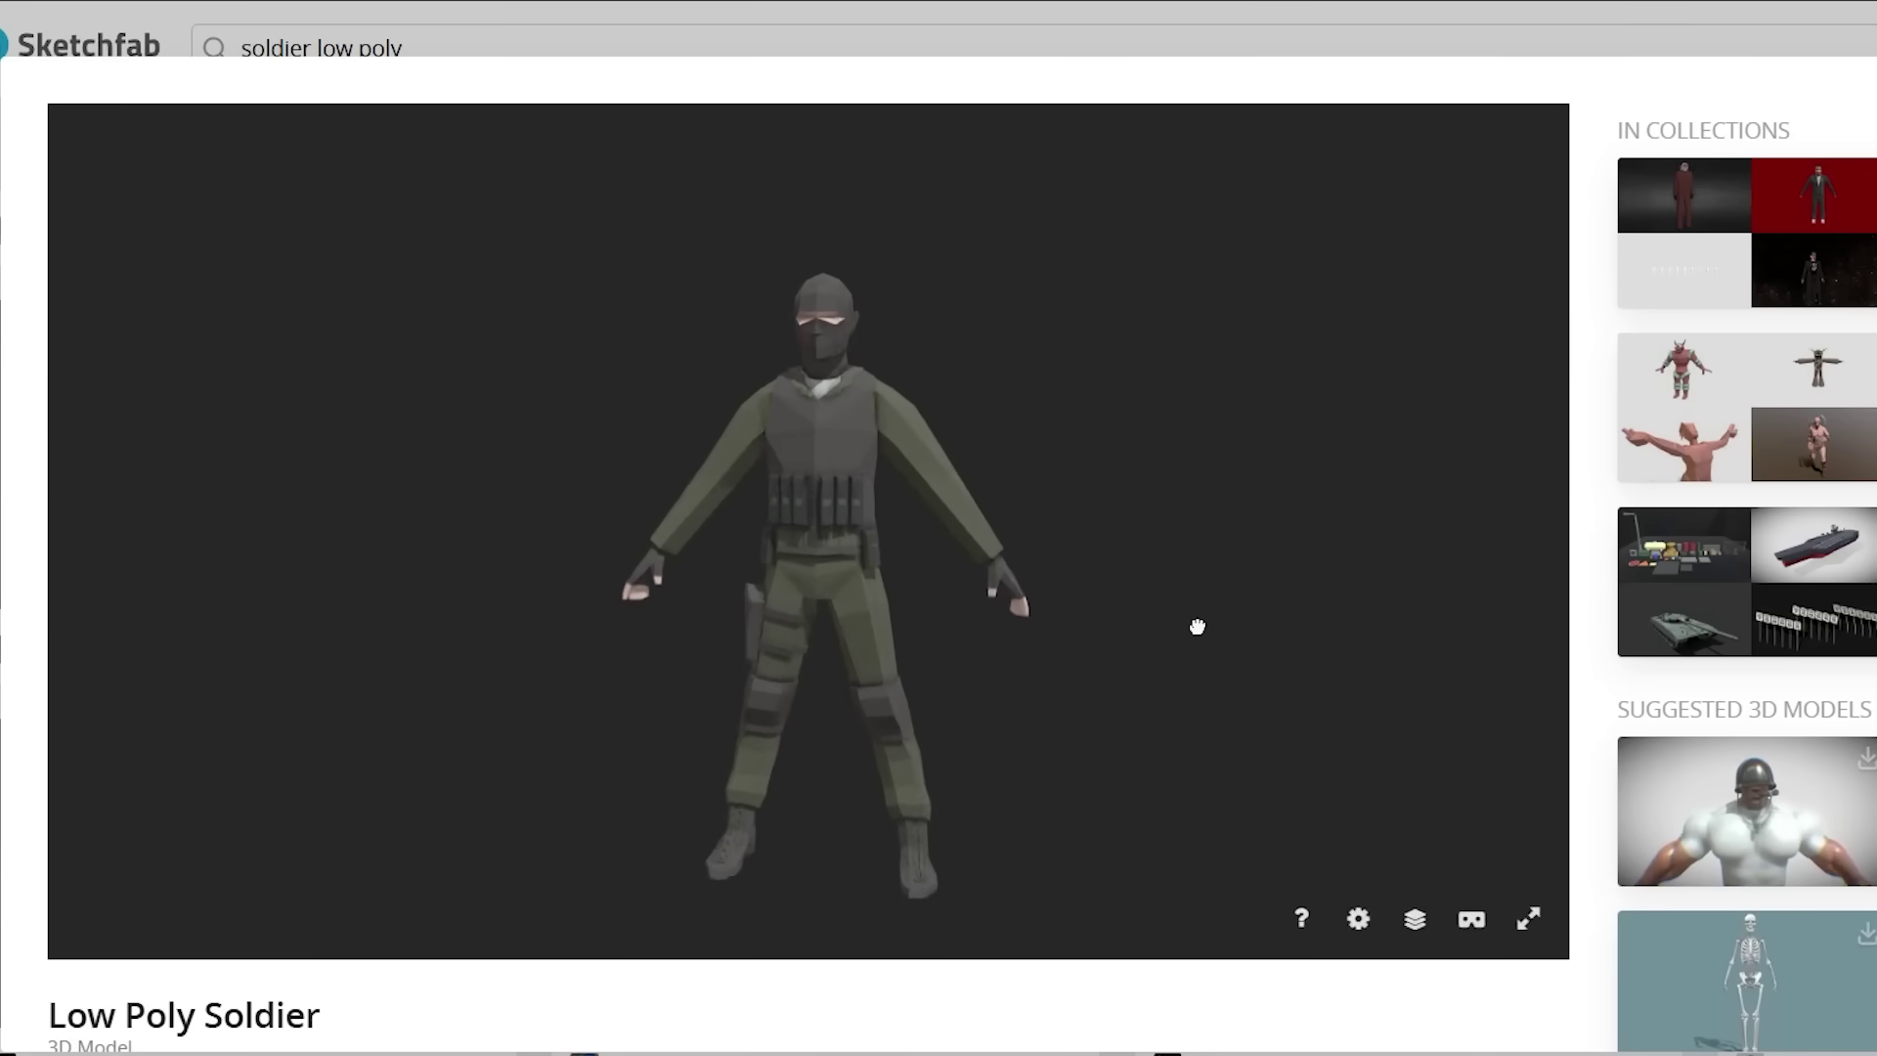
# Accept the low poly soldier's orientation in Mixamo's auto-rigger and choose the No Fingers (25) skeleton
pyautogui.moveTo(1197, 627); pyautogui.dragTo(1107, 621)
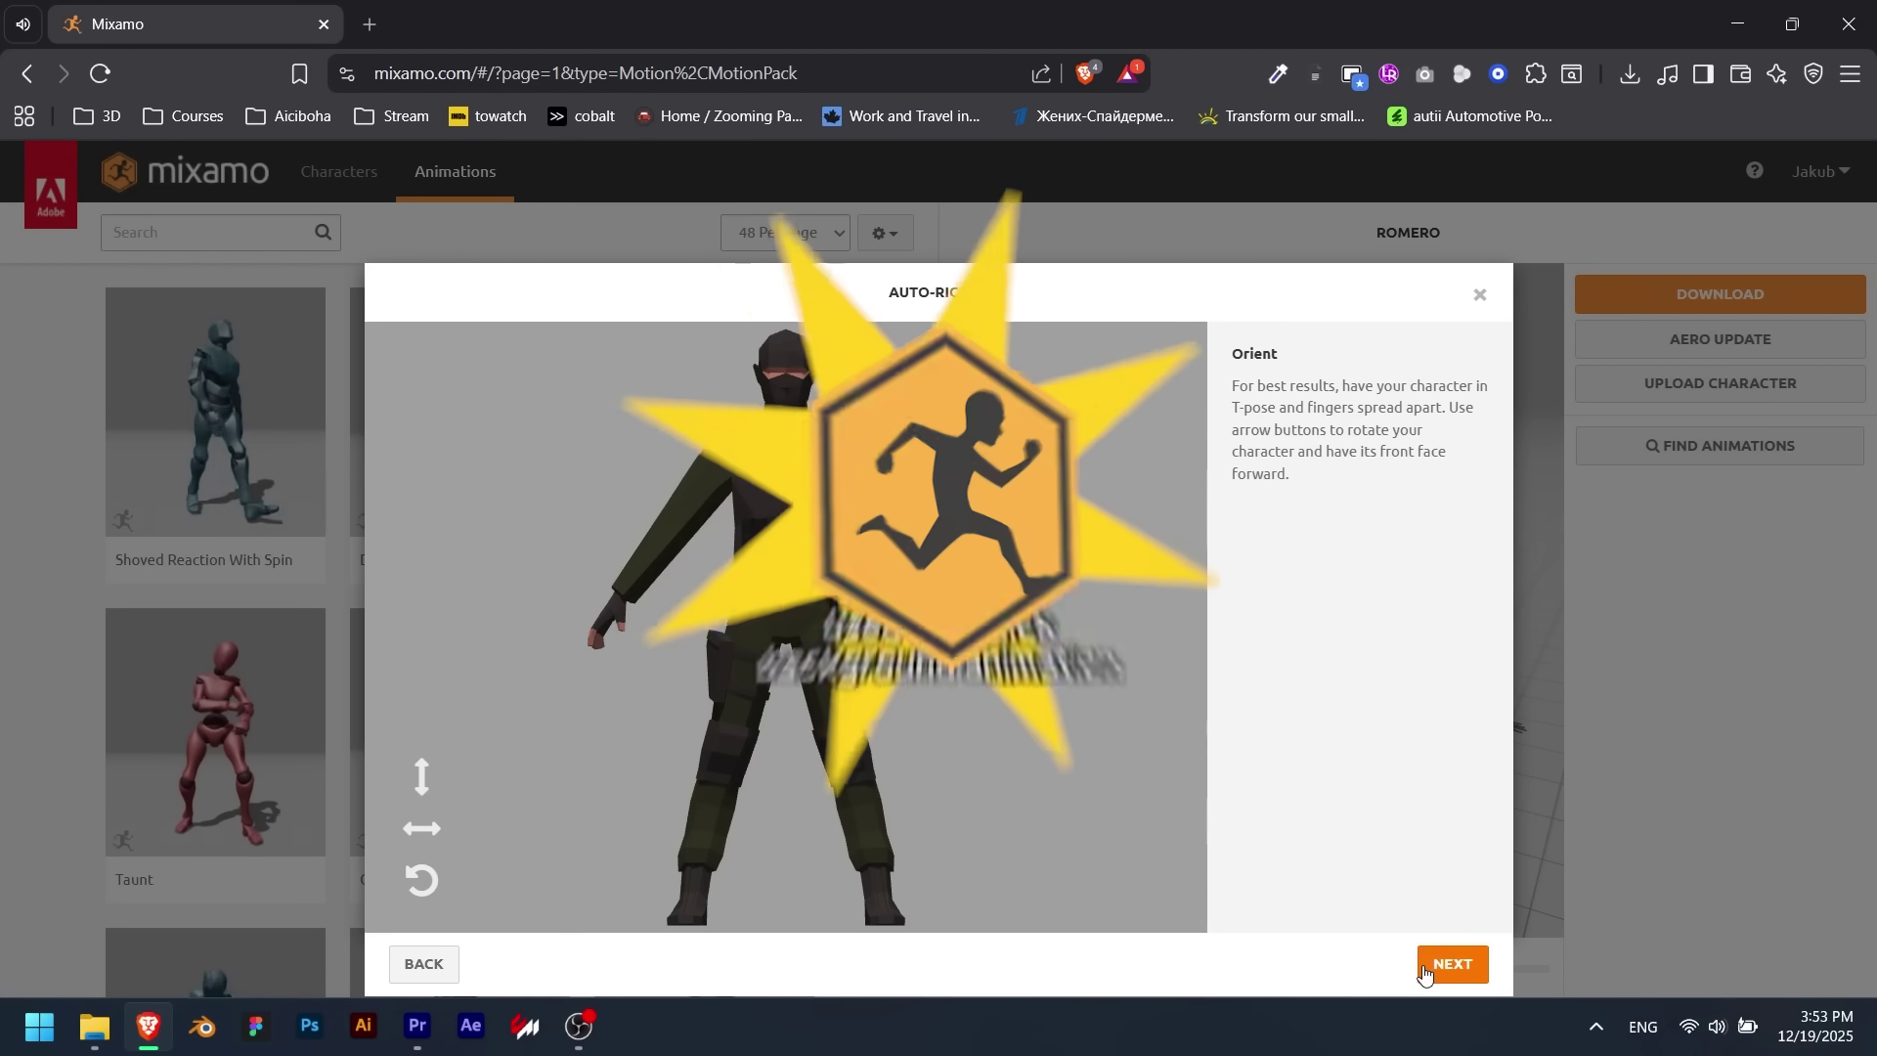
pyautogui.click(1447, 964)
pyautogui.click(1035, 964)
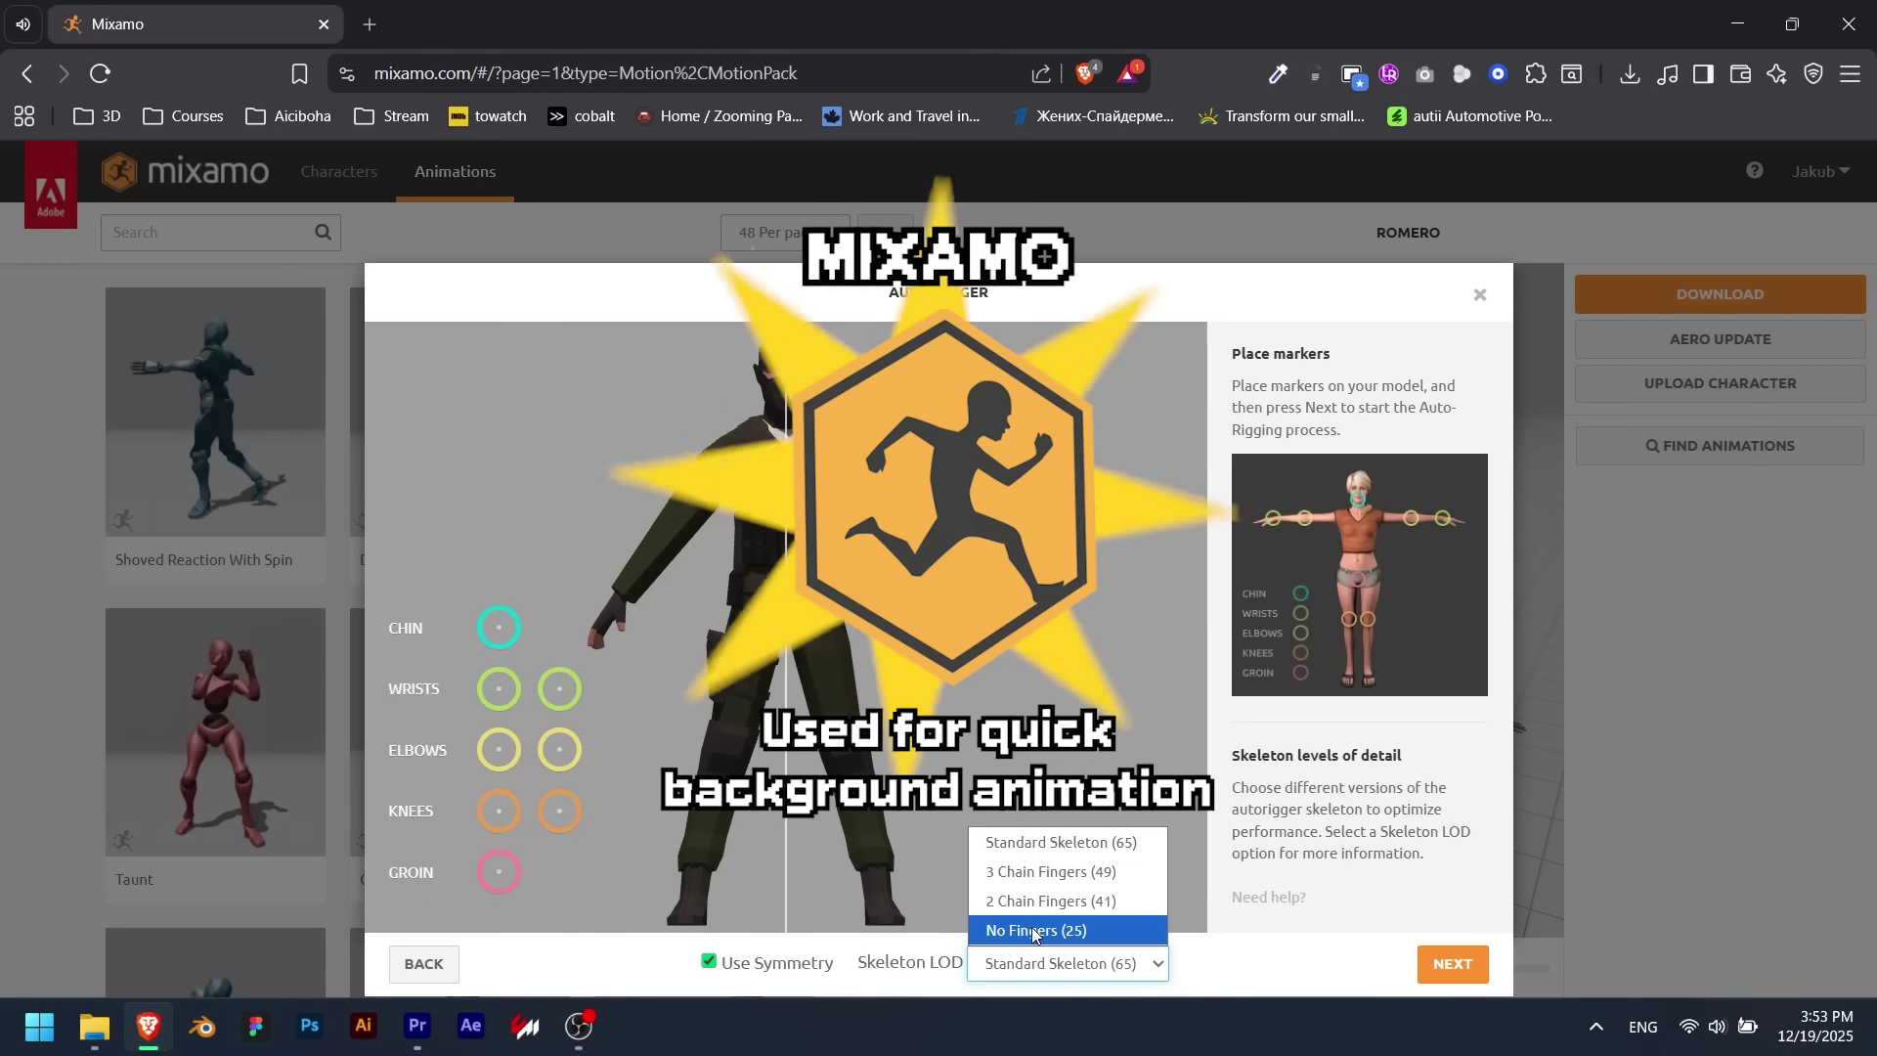
pyautogui.click(1034, 931)
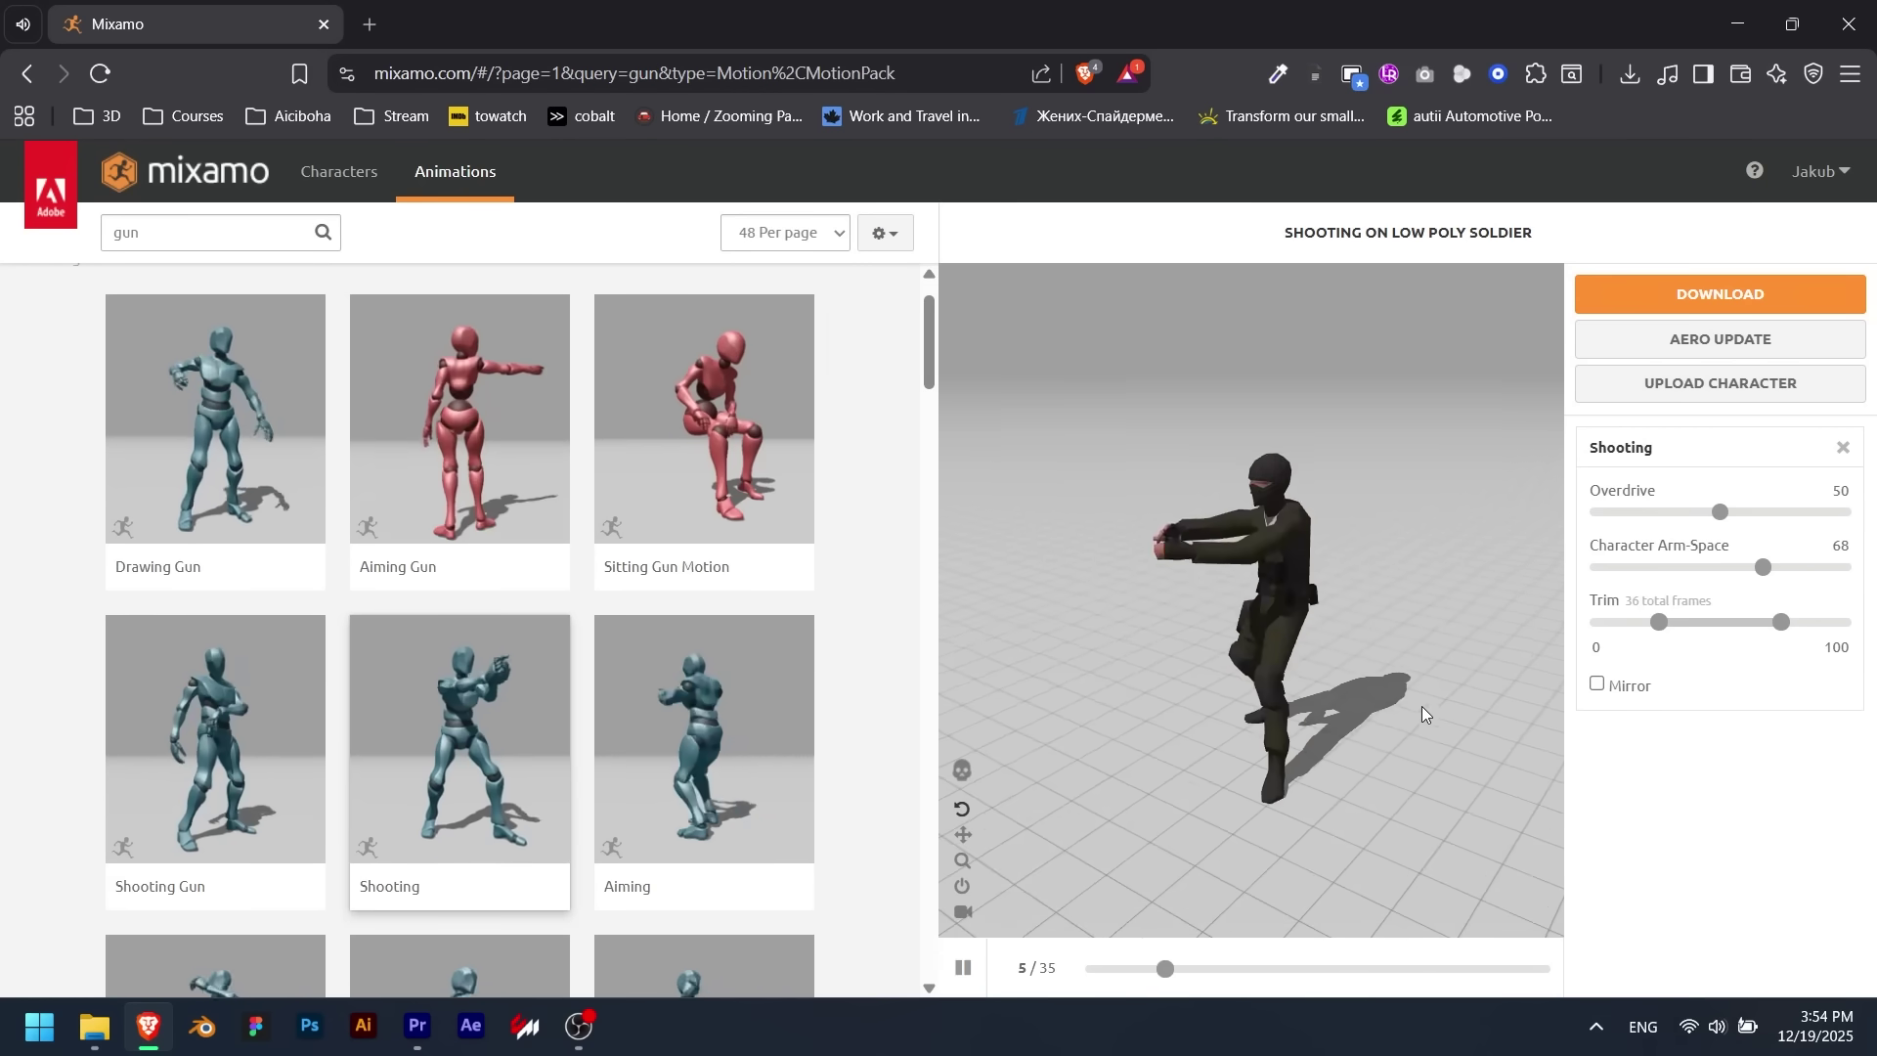
pyautogui.moveTo(1422, 706); pyautogui.dragTo(1319, 671)
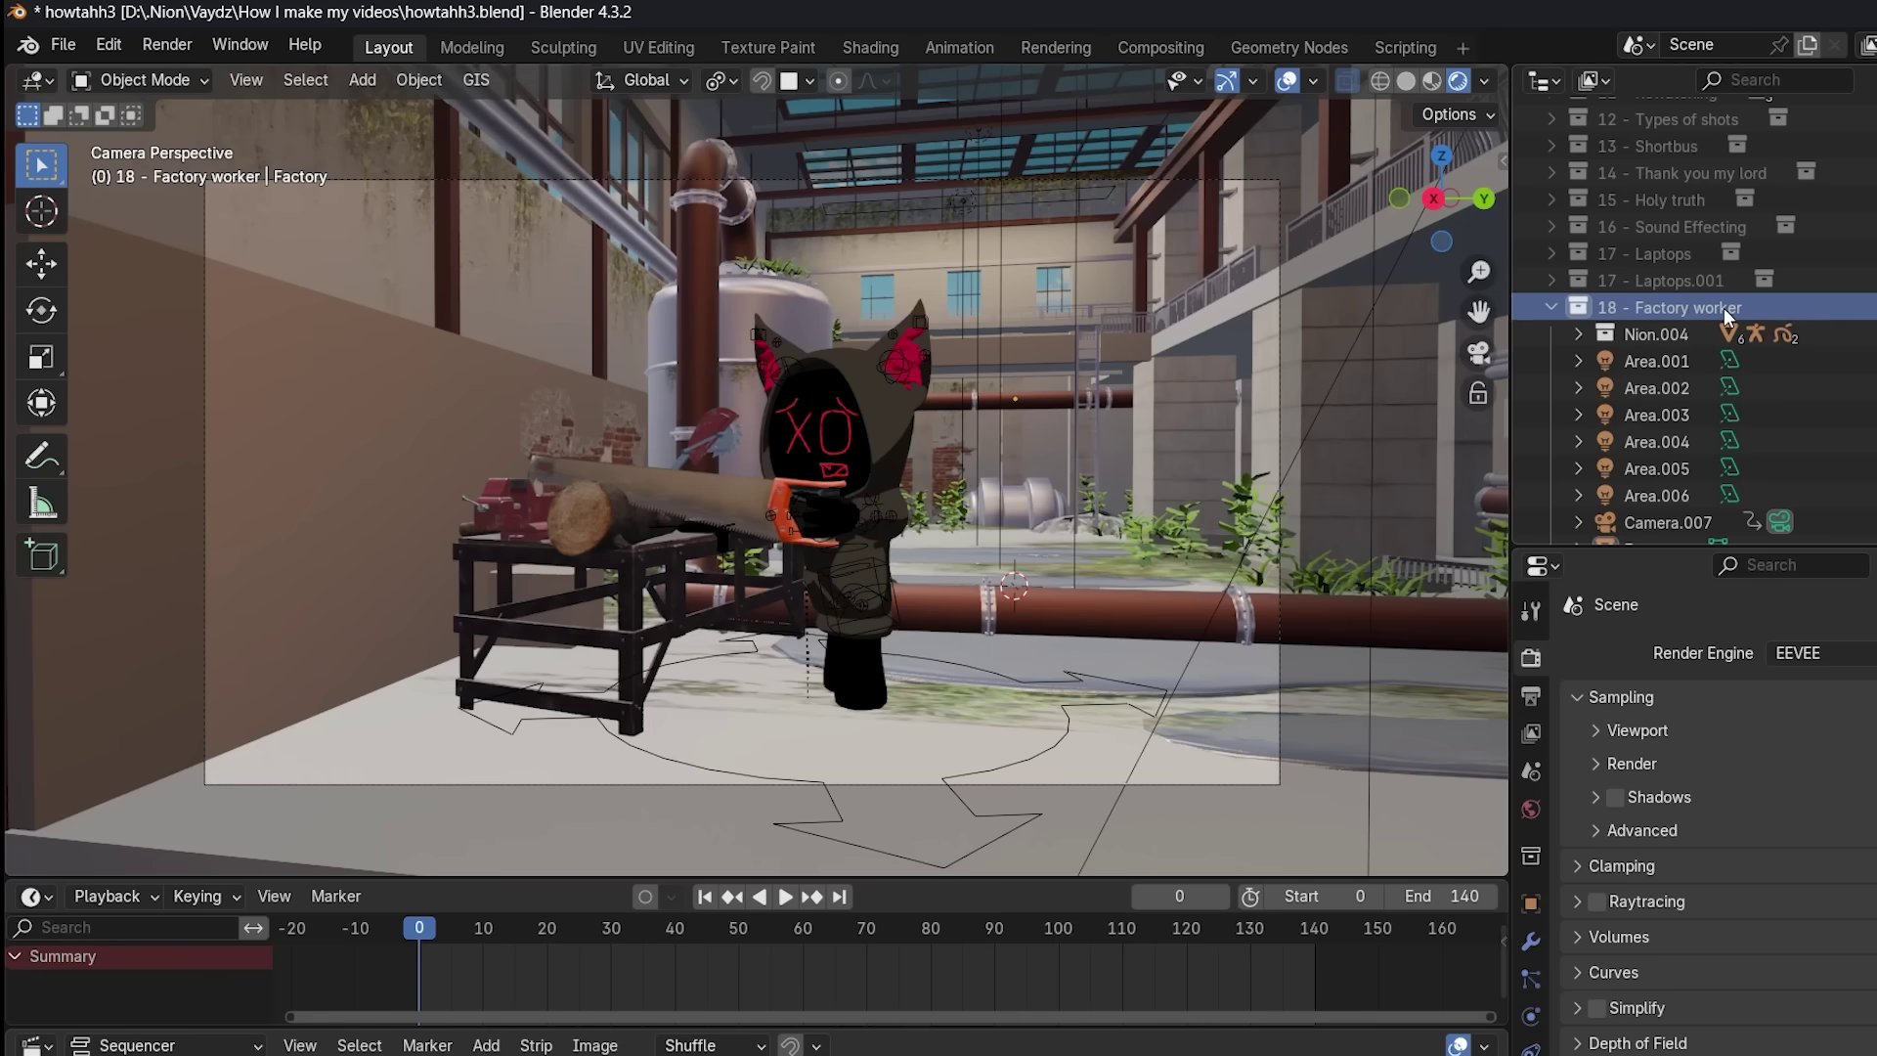
# Set the file format of the factory worker scene's render output to JPEG
pyautogui.doubleClick(1692, 307)
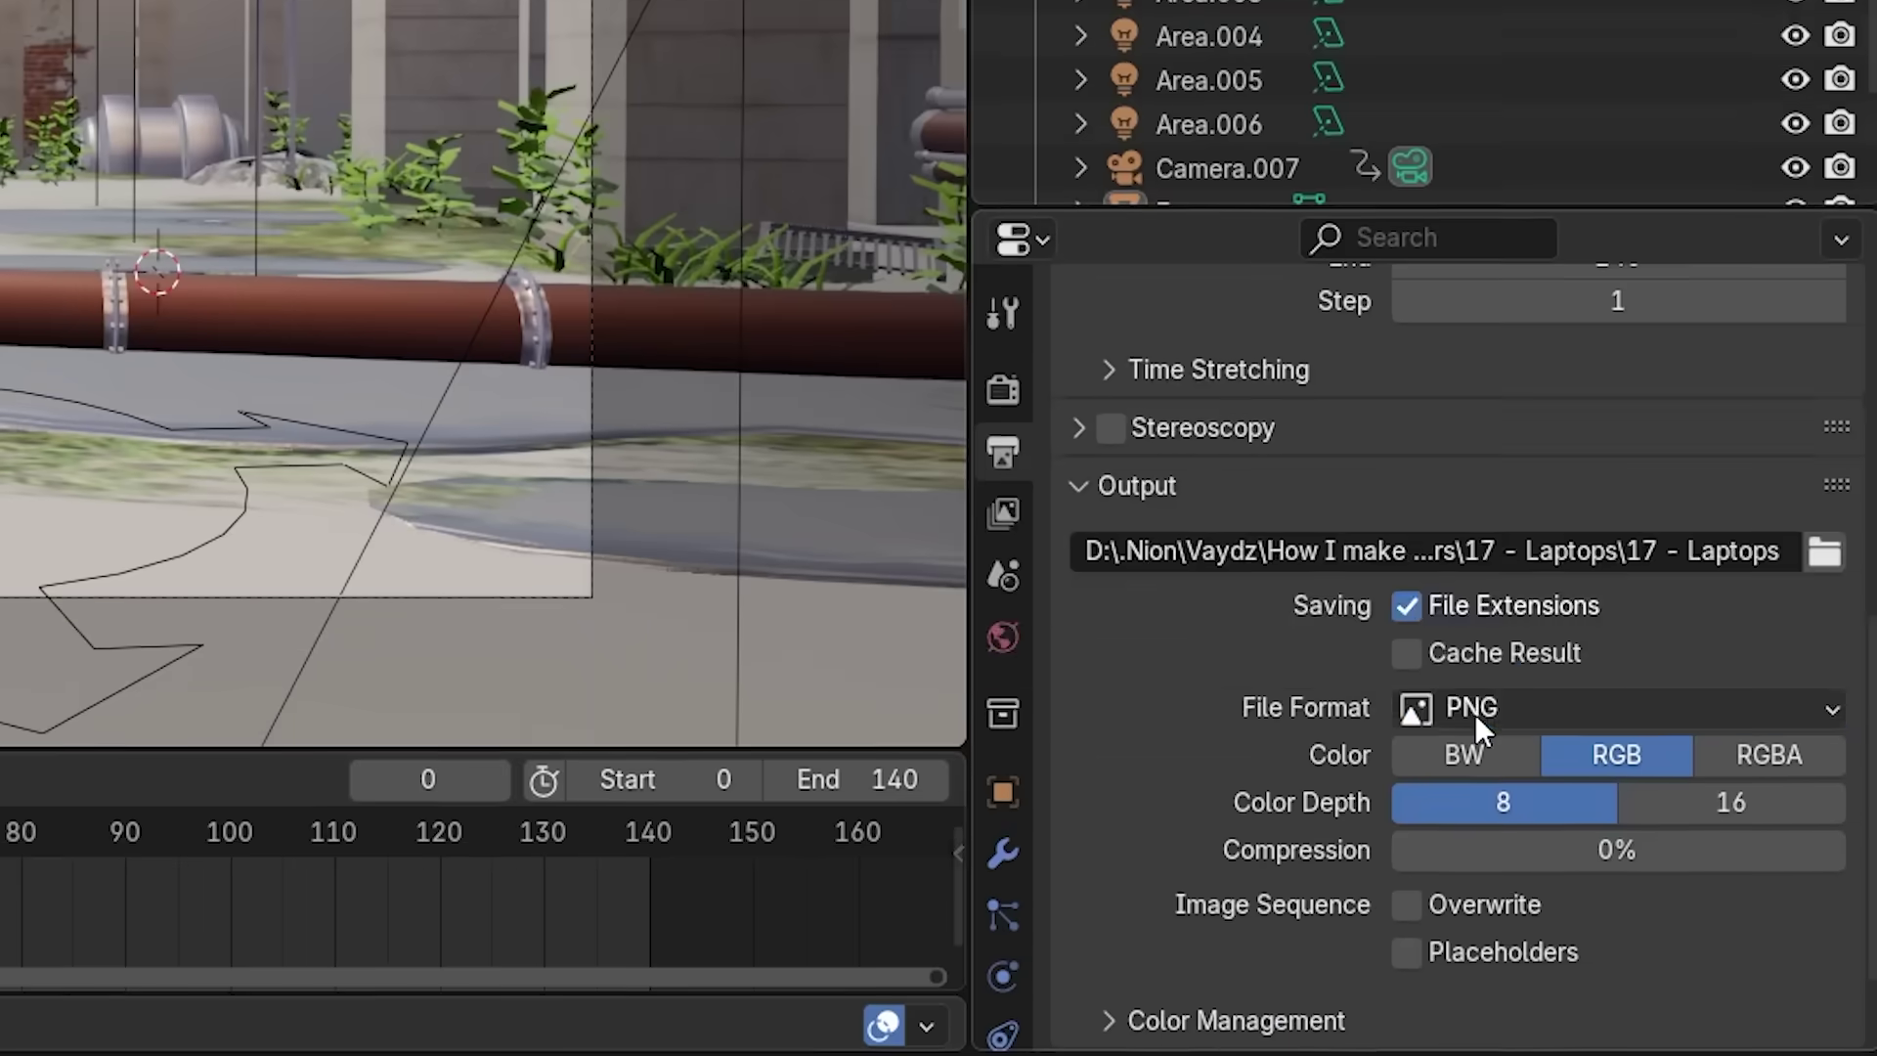
pyautogui.click(1476, 713)
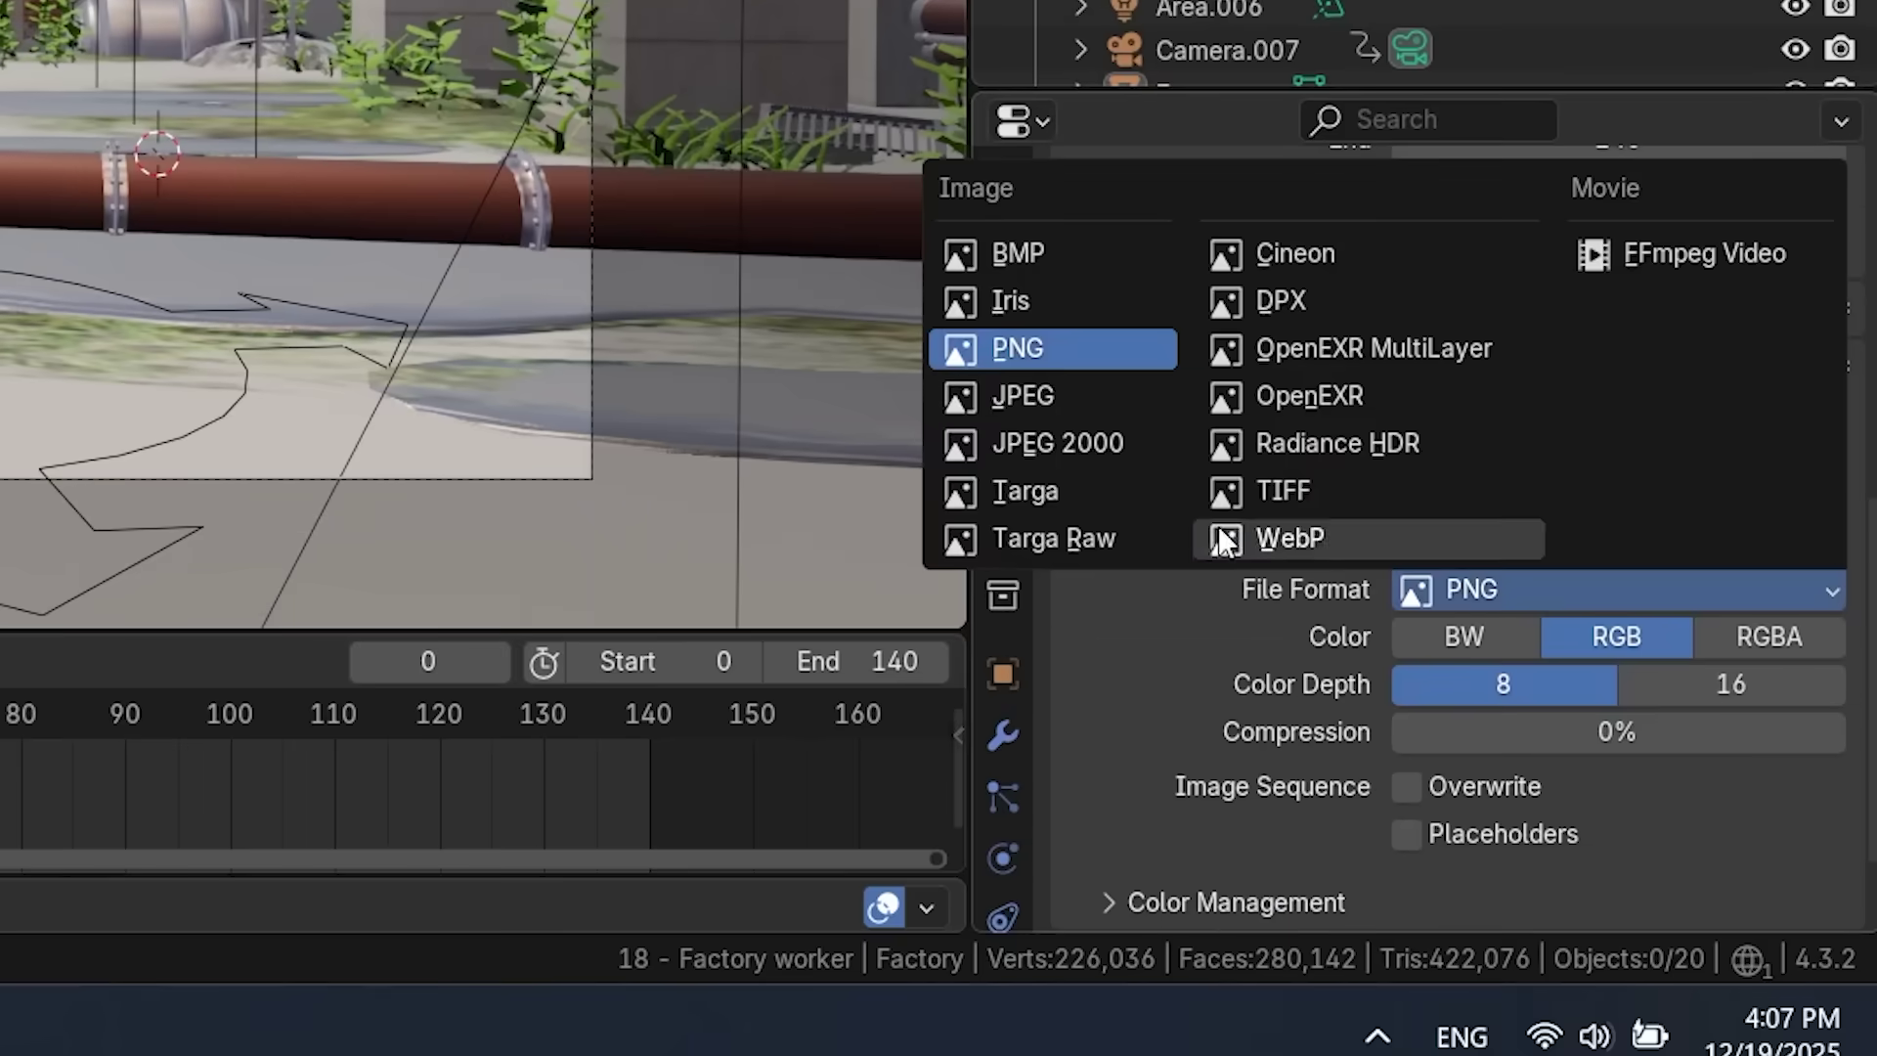
pyautogui.click(1060, 395)
# Create a folder named 18 - Factory worker in the renders directory and open it as the output location
pyautogui.click(1820, 442)
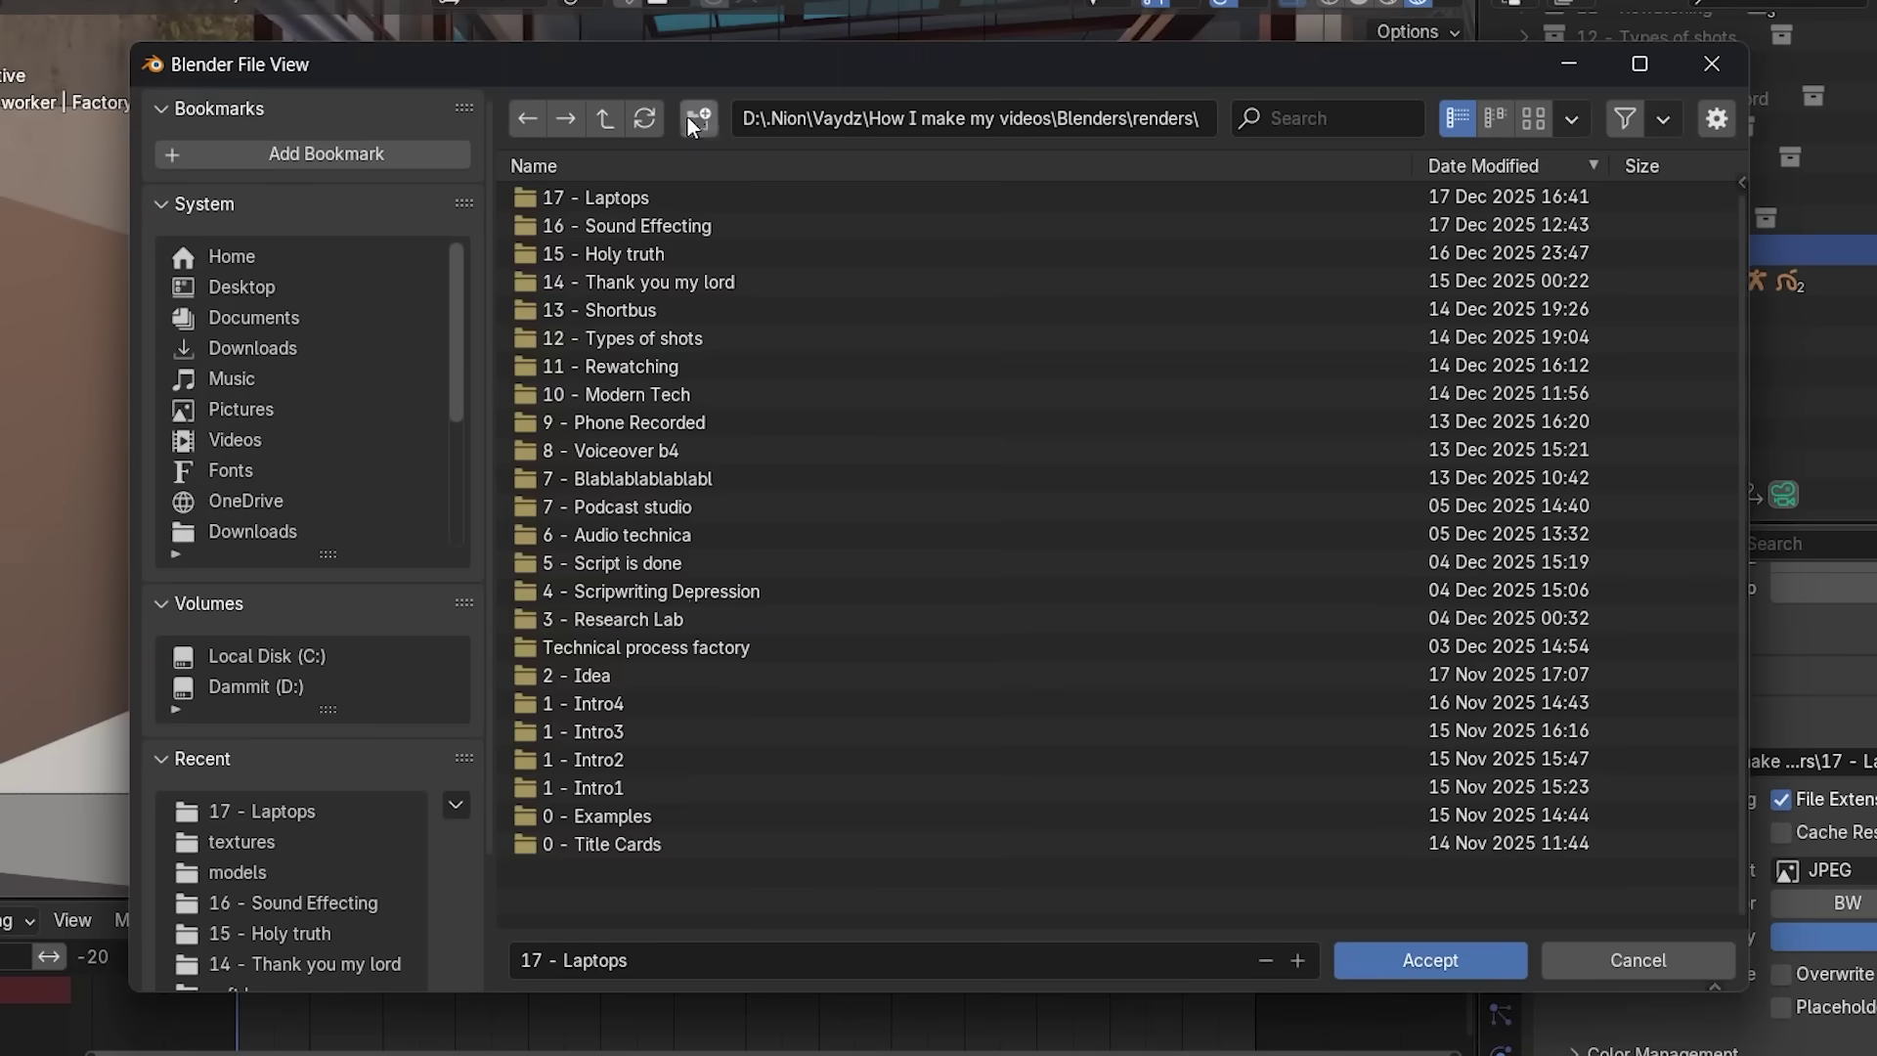
pyautogui.click(697, 117)
pyautogui.write('18 - Factory worker')
pyautogui.press('Return')
pyautogui.doubleClick(641, 196)
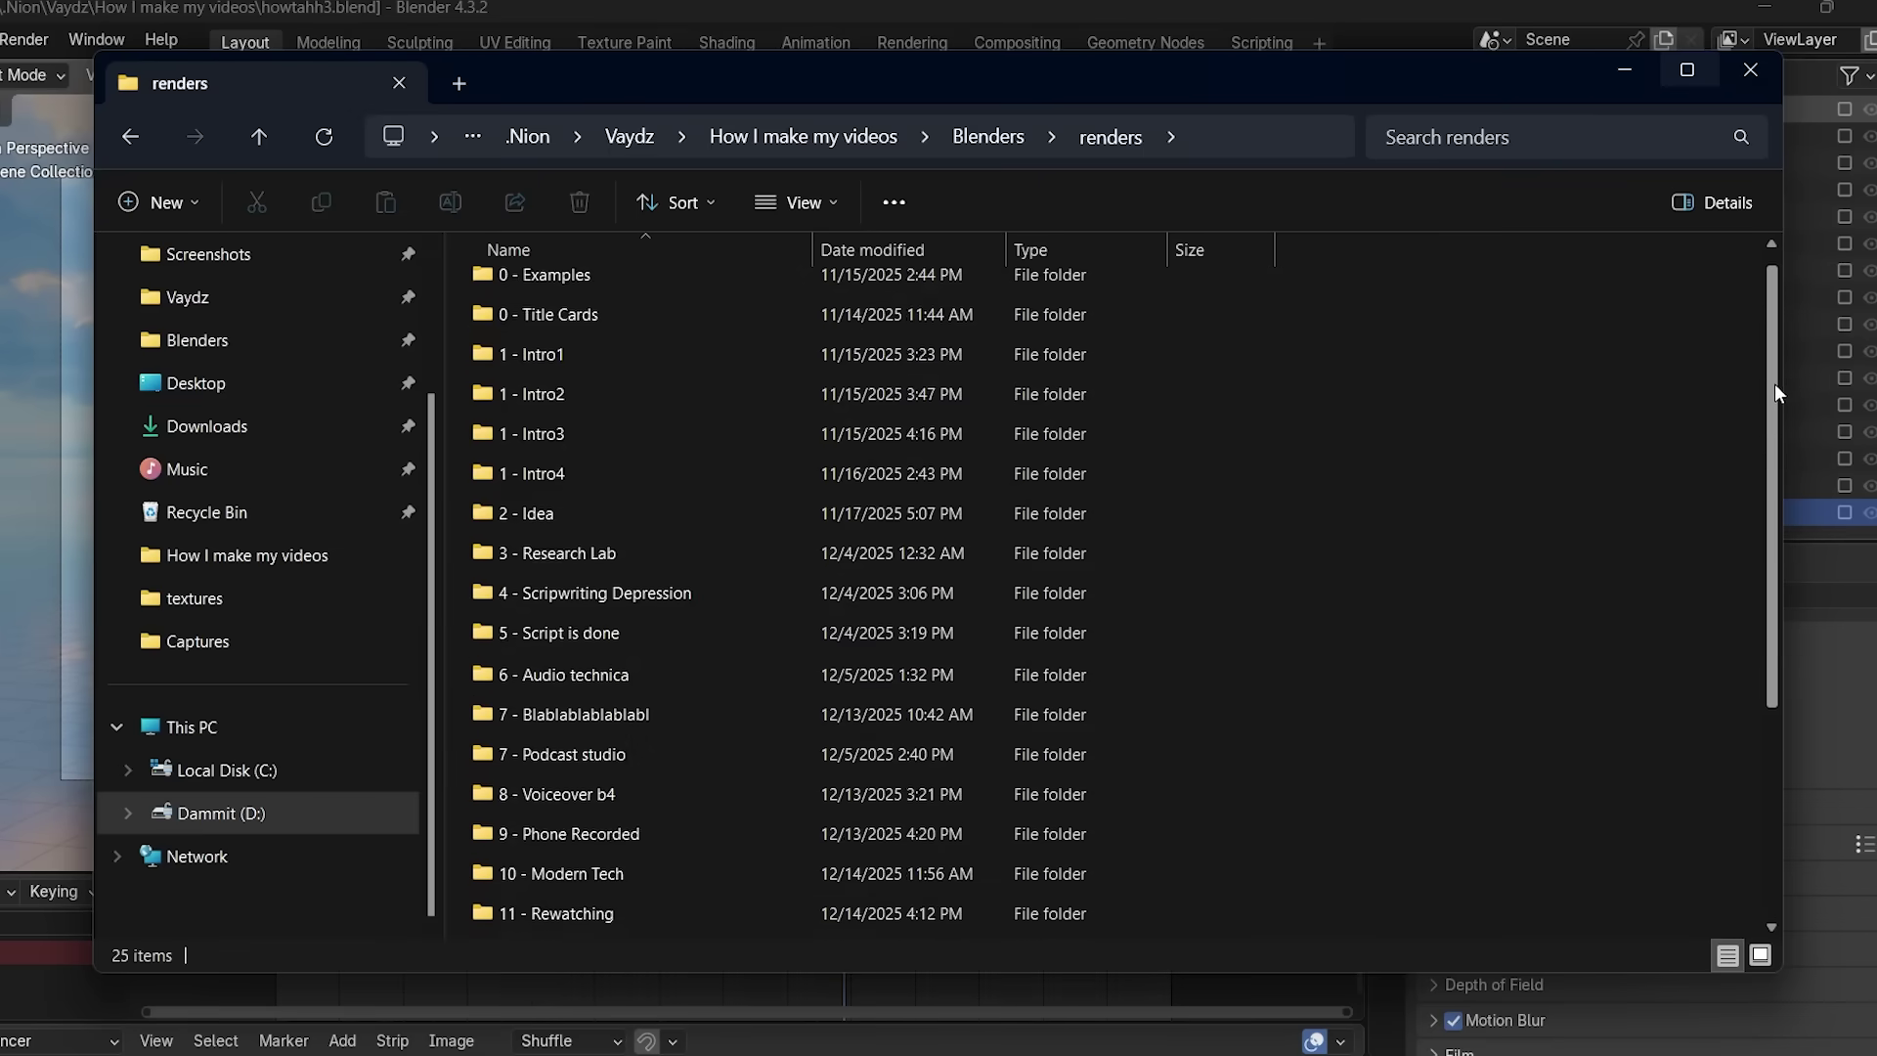
# Browse the rendered frames in the 12 - Types of shots folder in File Explorer
pyautogui.moveTo(1774, 383); pyautogui.dragTo(1773, 589)
pyautogui.doubleClick(539, 640)
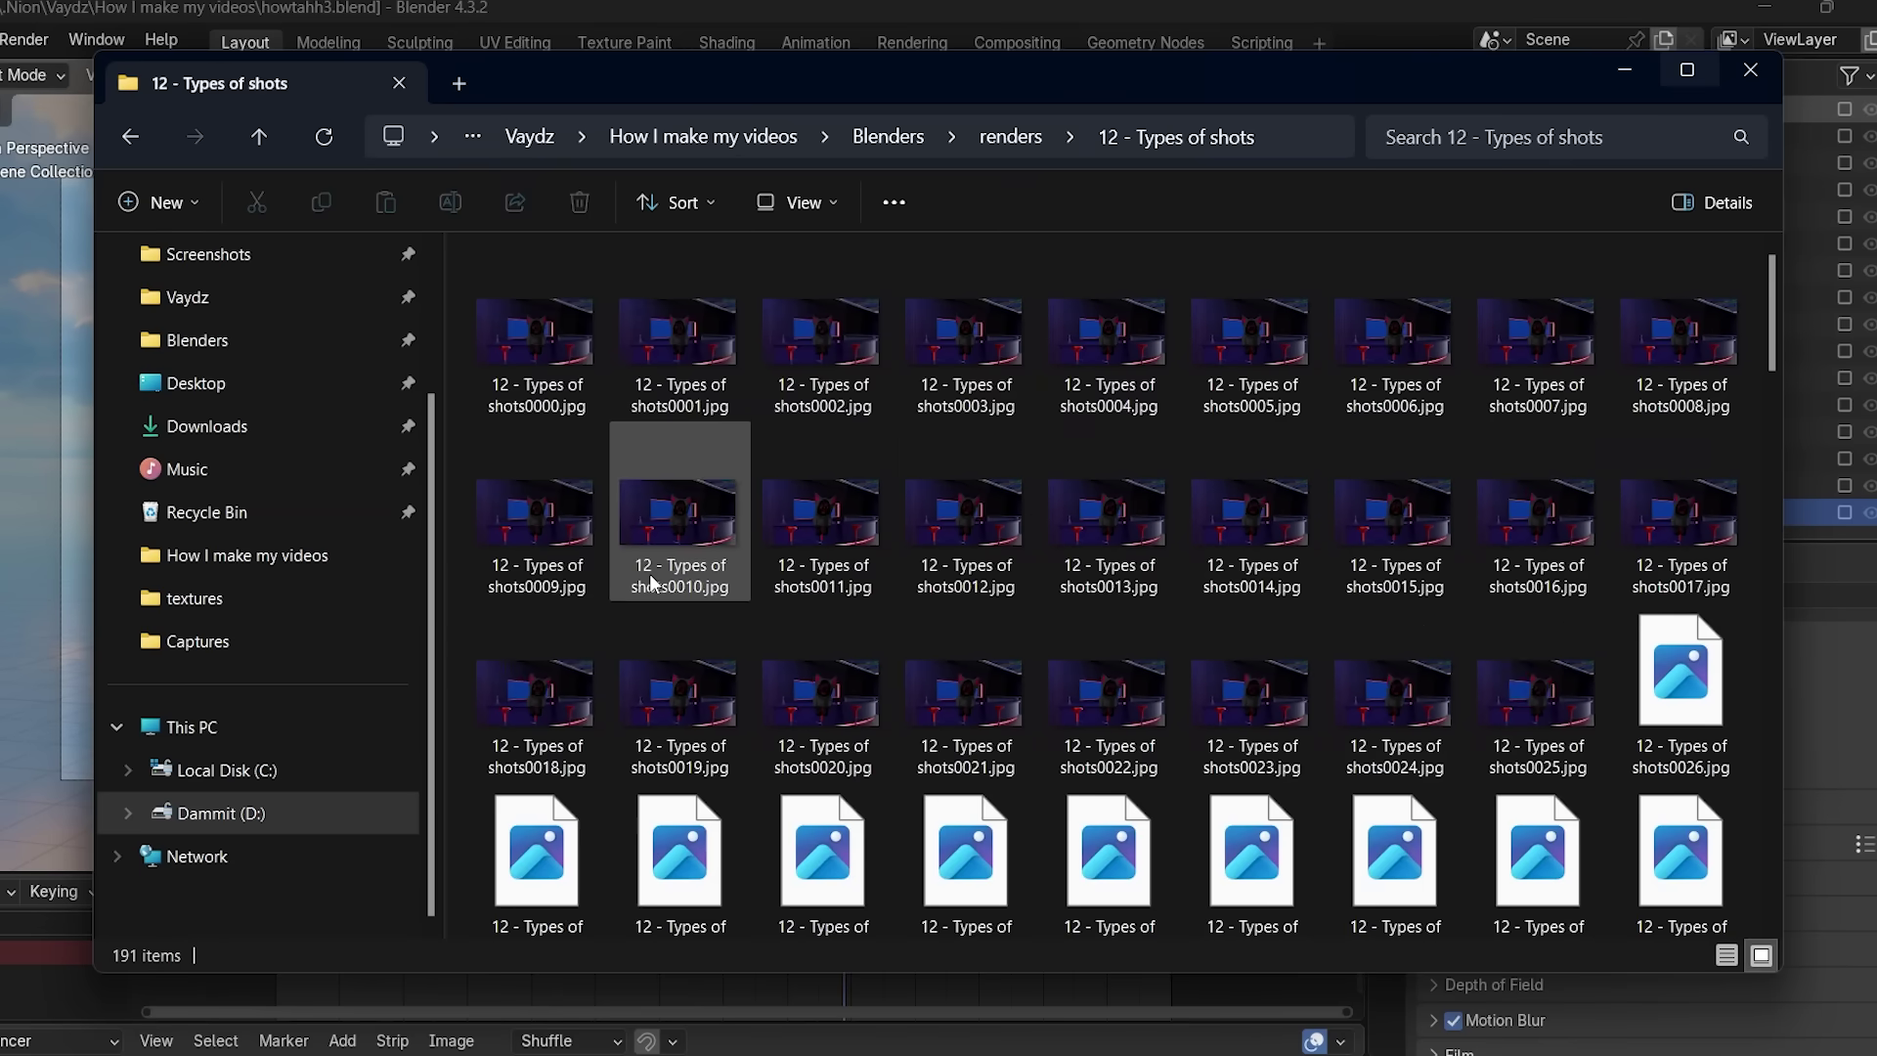
pyautogui.scroll(-10, 650, 577)
pyautogui.scroll(-3, 650, 582)
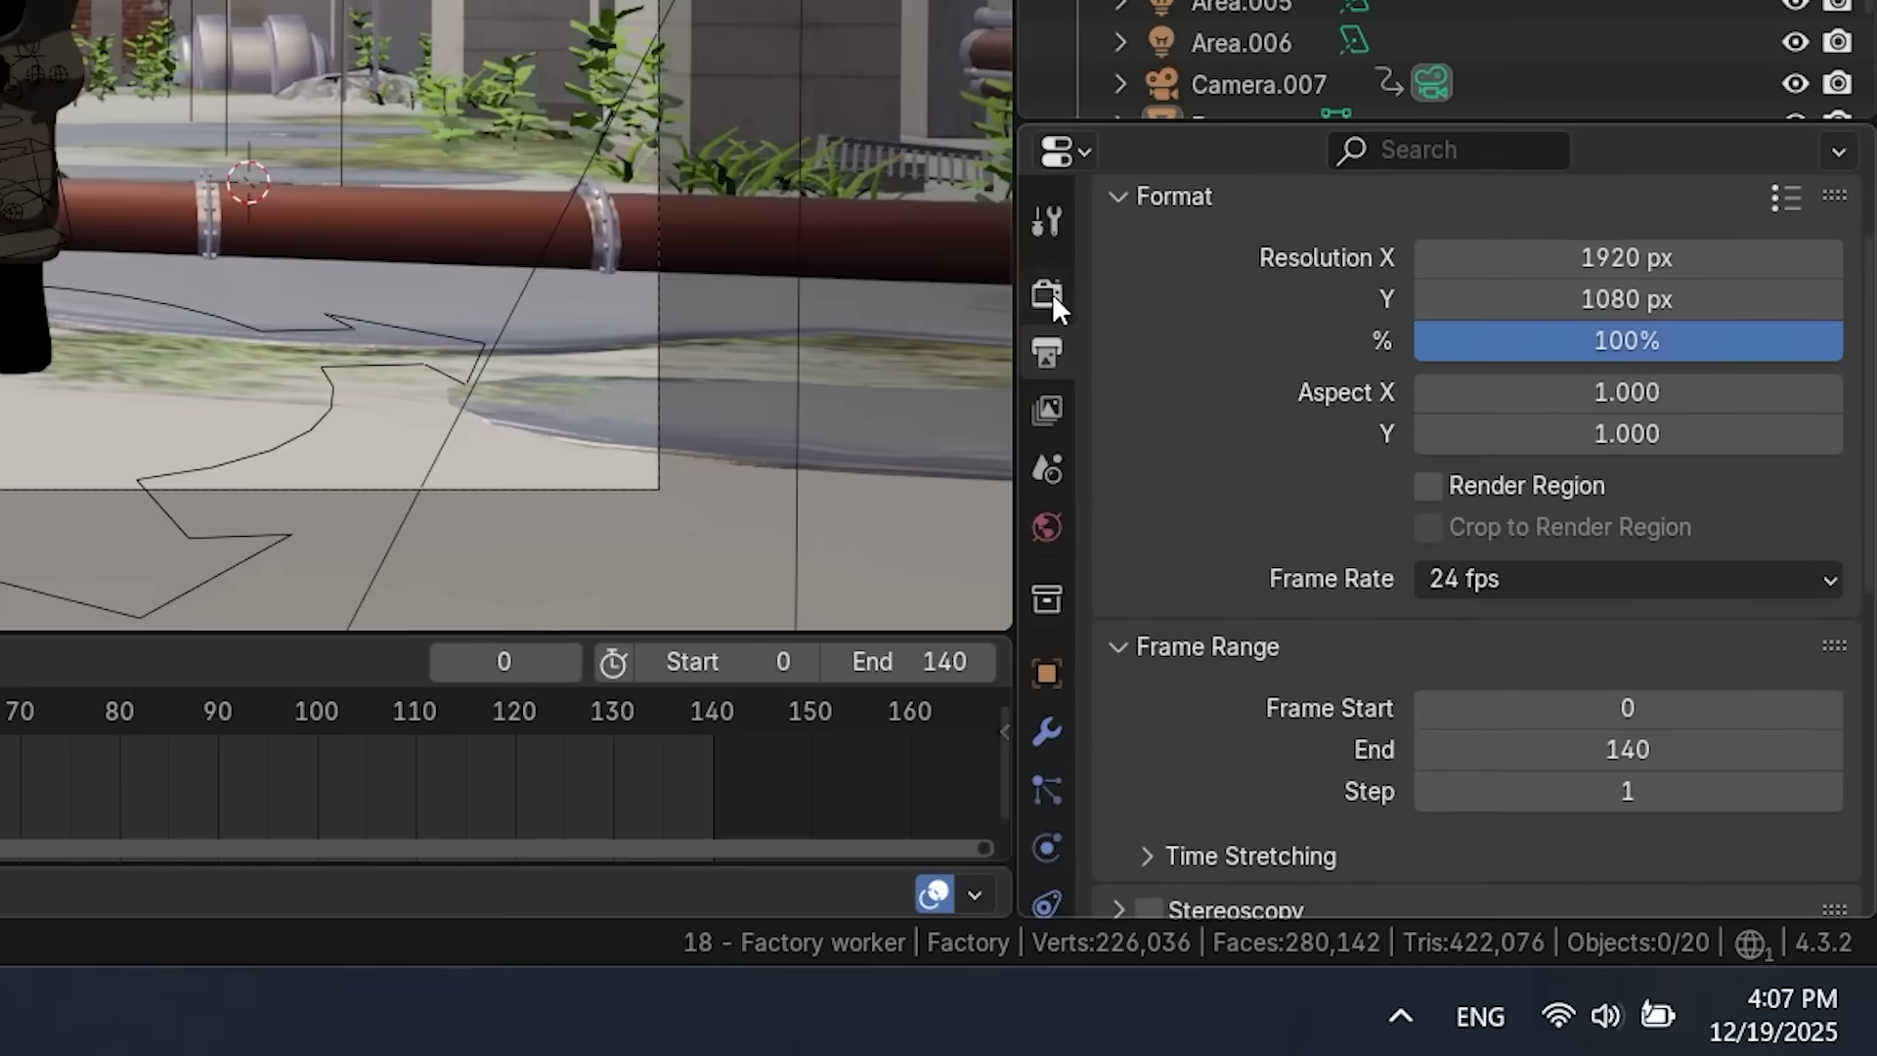
# Enable Shadows and Raytracing in the EEVEE render settings
pyautogui.click(1258, 332)
pyautogui.click(1180, 429)
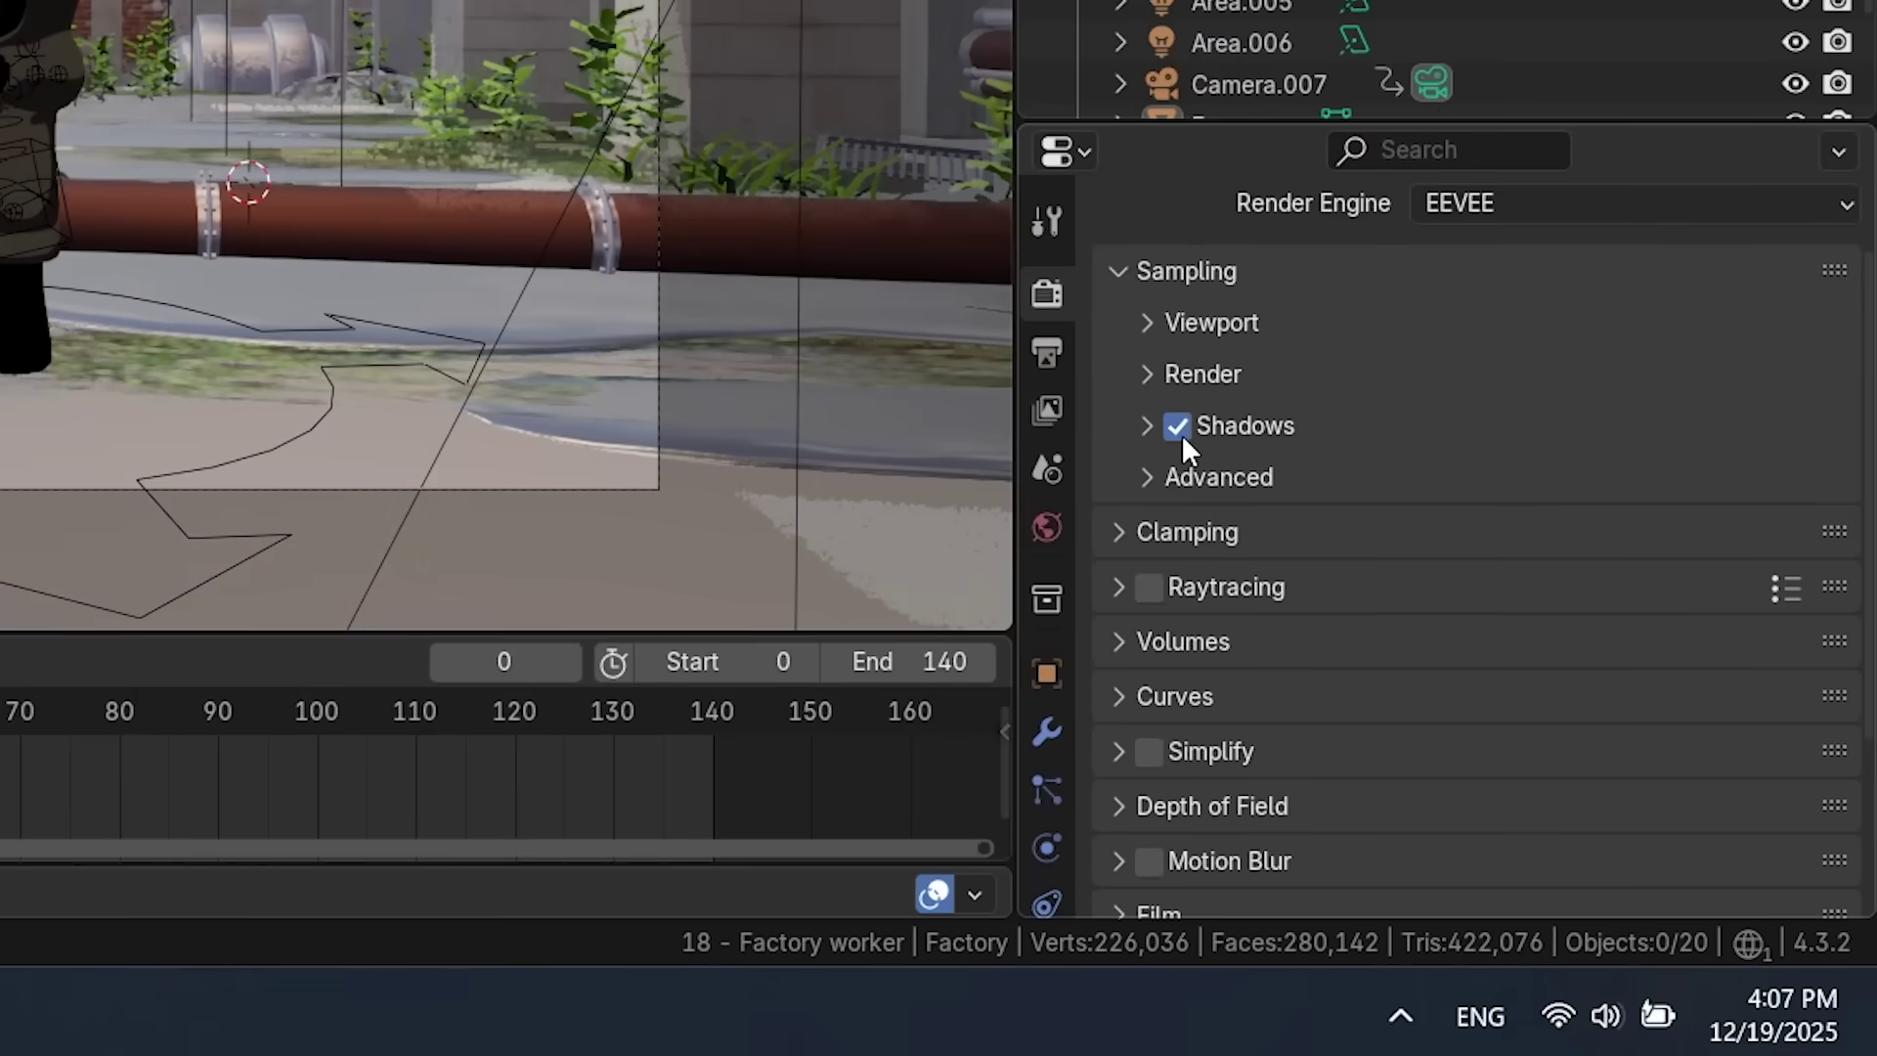
pyautogui.click(1152, 585)
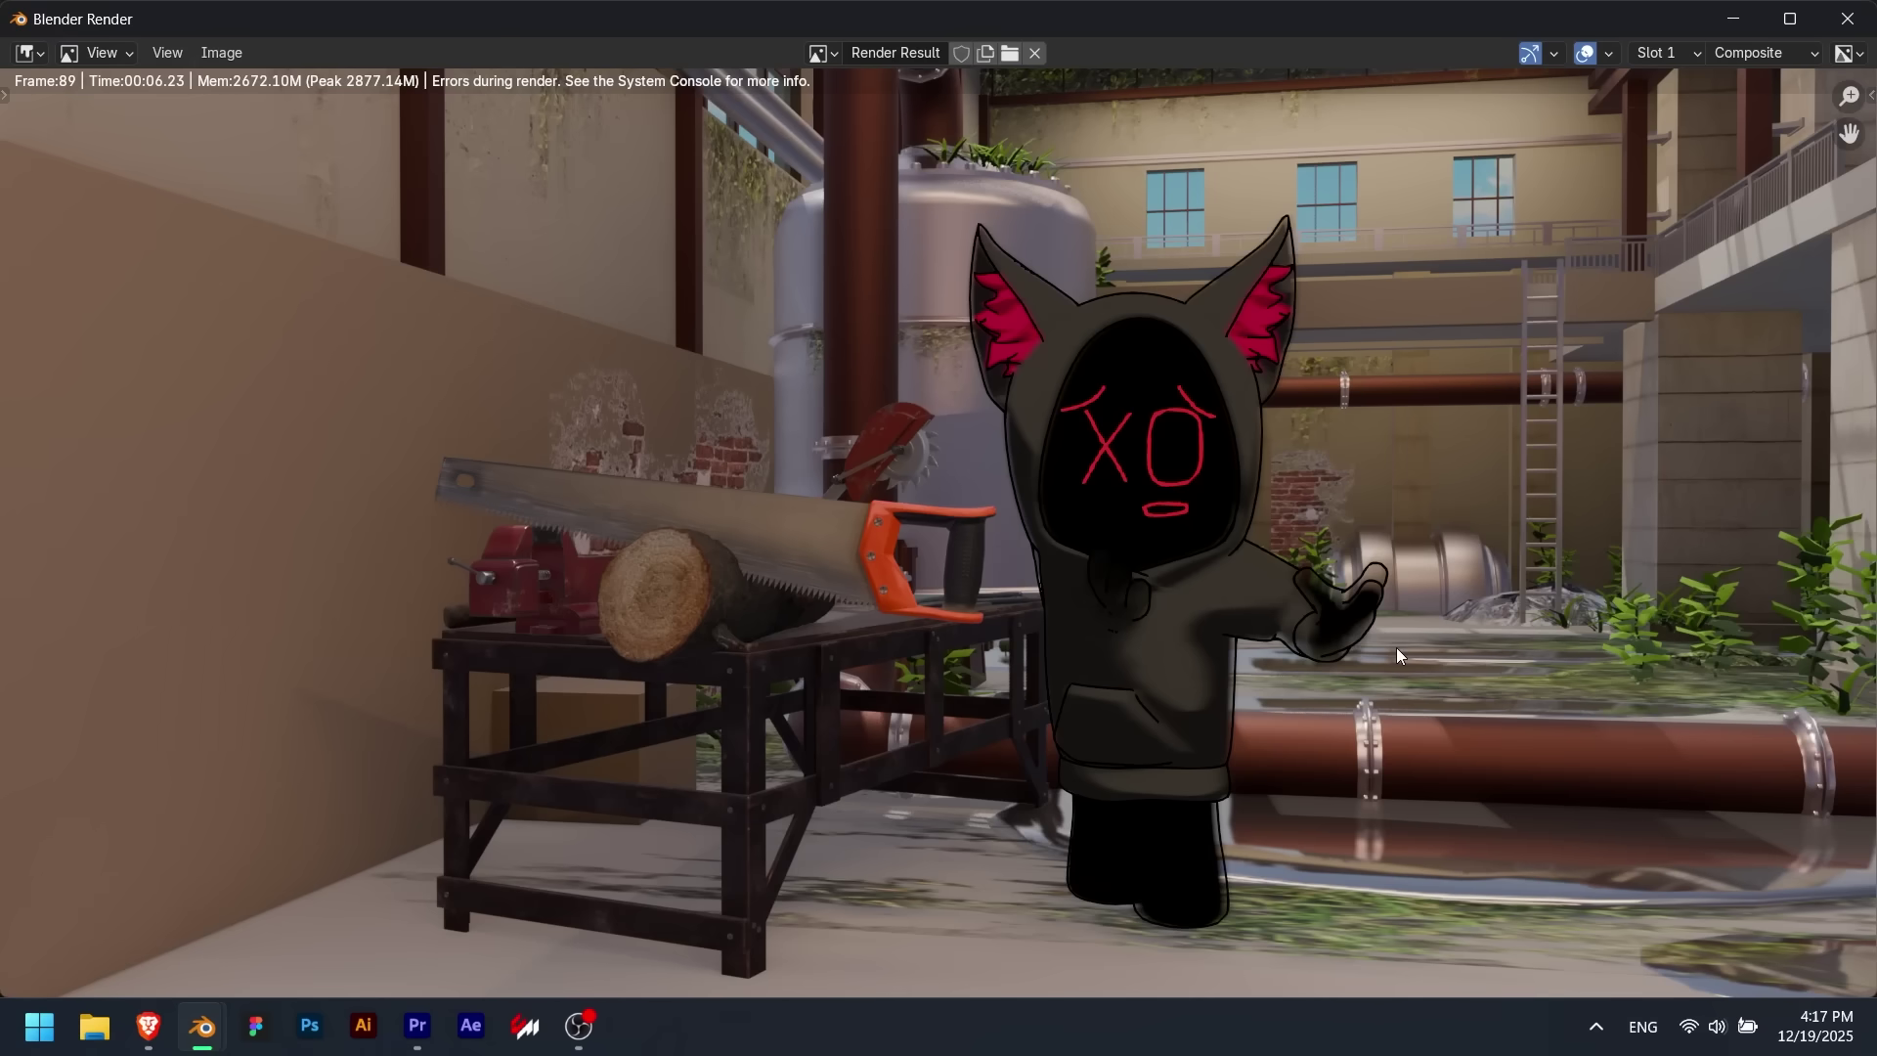
# Examine the character's outstretched hand up close in the render of frame 89
pyautogui.scroll(6, 1396, 647)
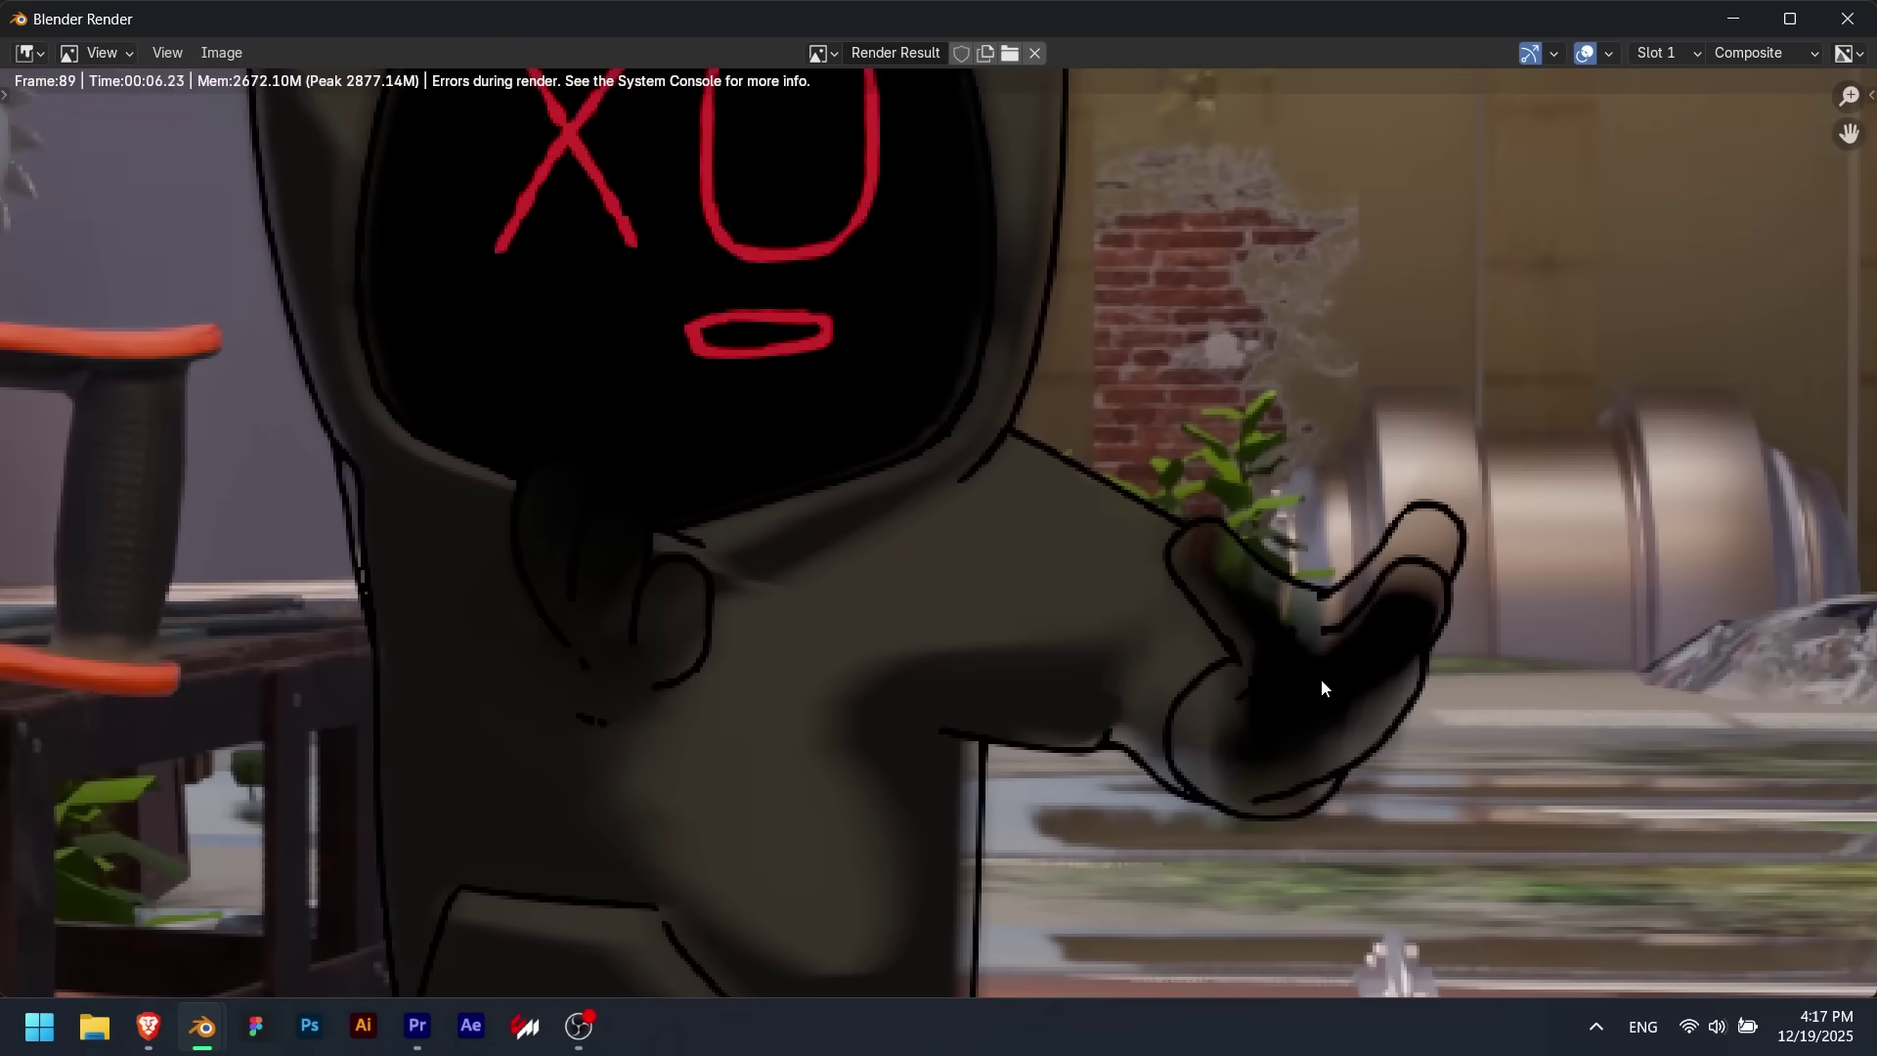
pyautogui.moveTo(1322, 688); pyautogui.dragTo(1097, 577, button='middle')
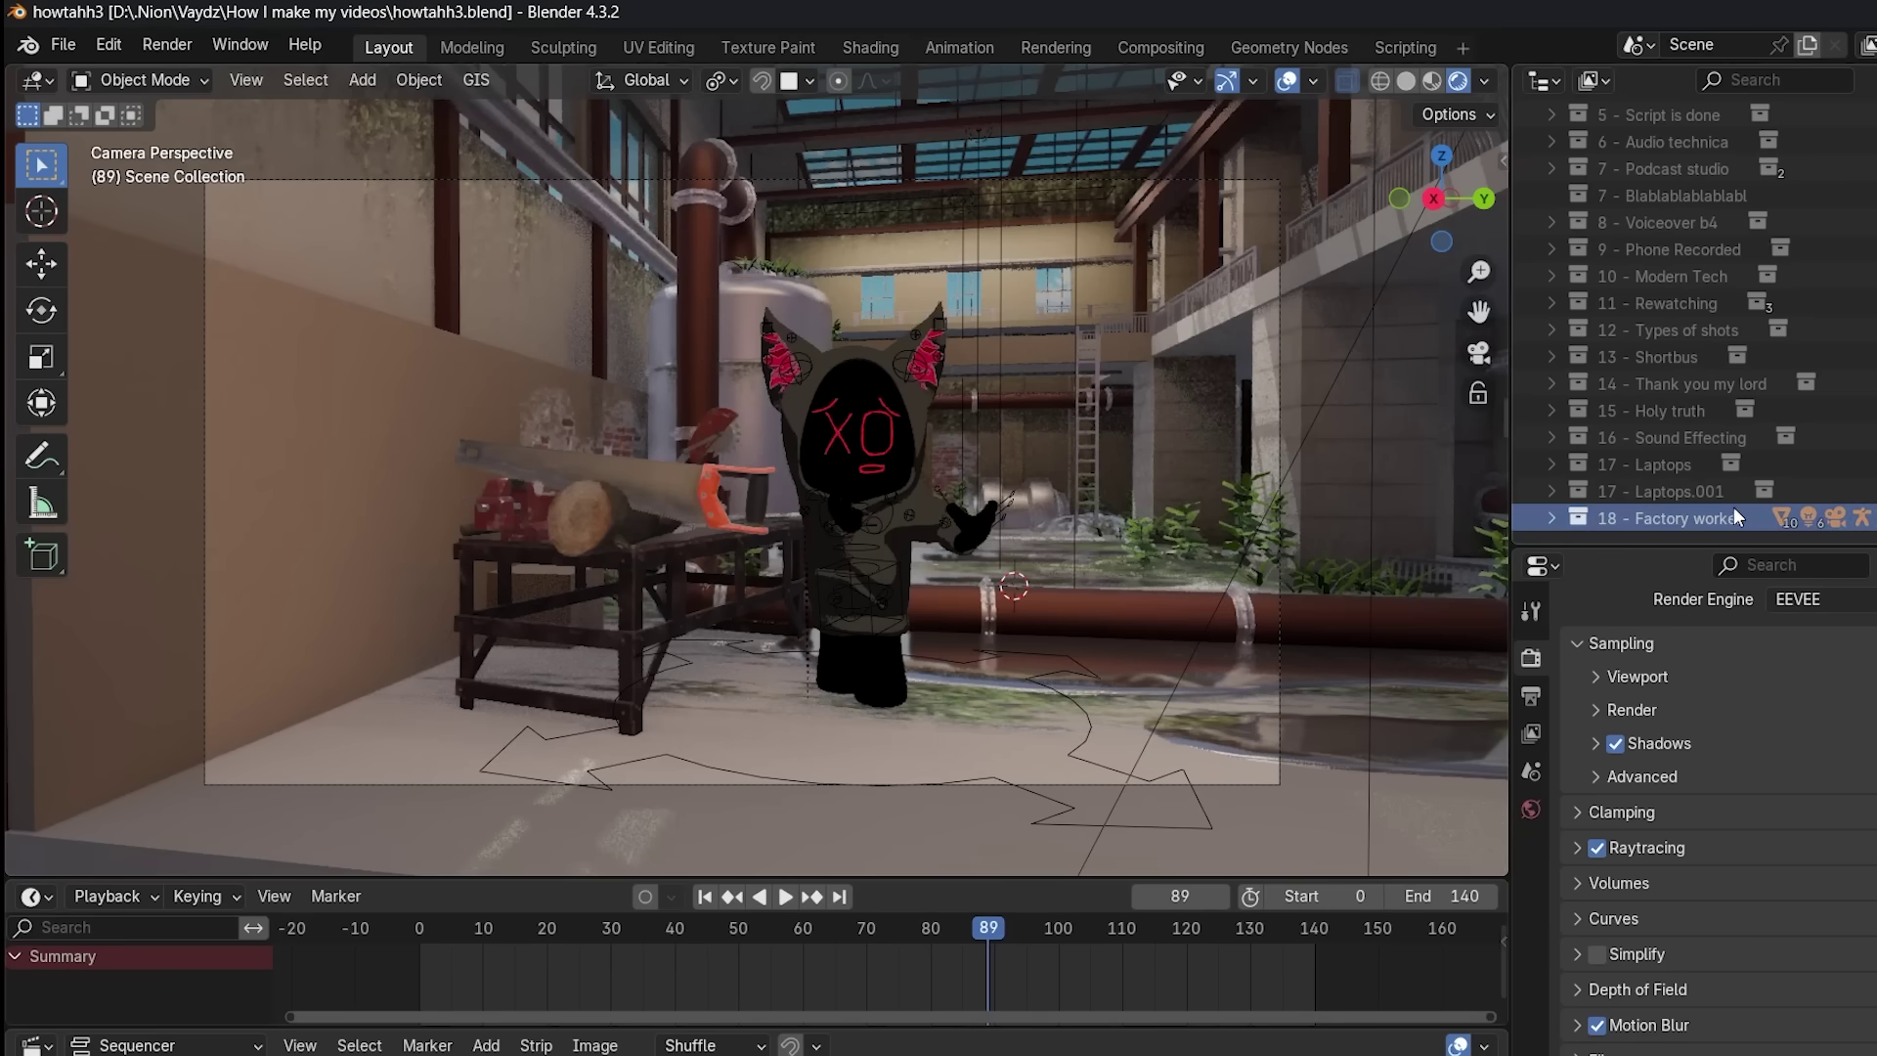
# Exclude the 18 - Factory worker collection from the view layer and include it again
pyautogui.click(1552, 518)
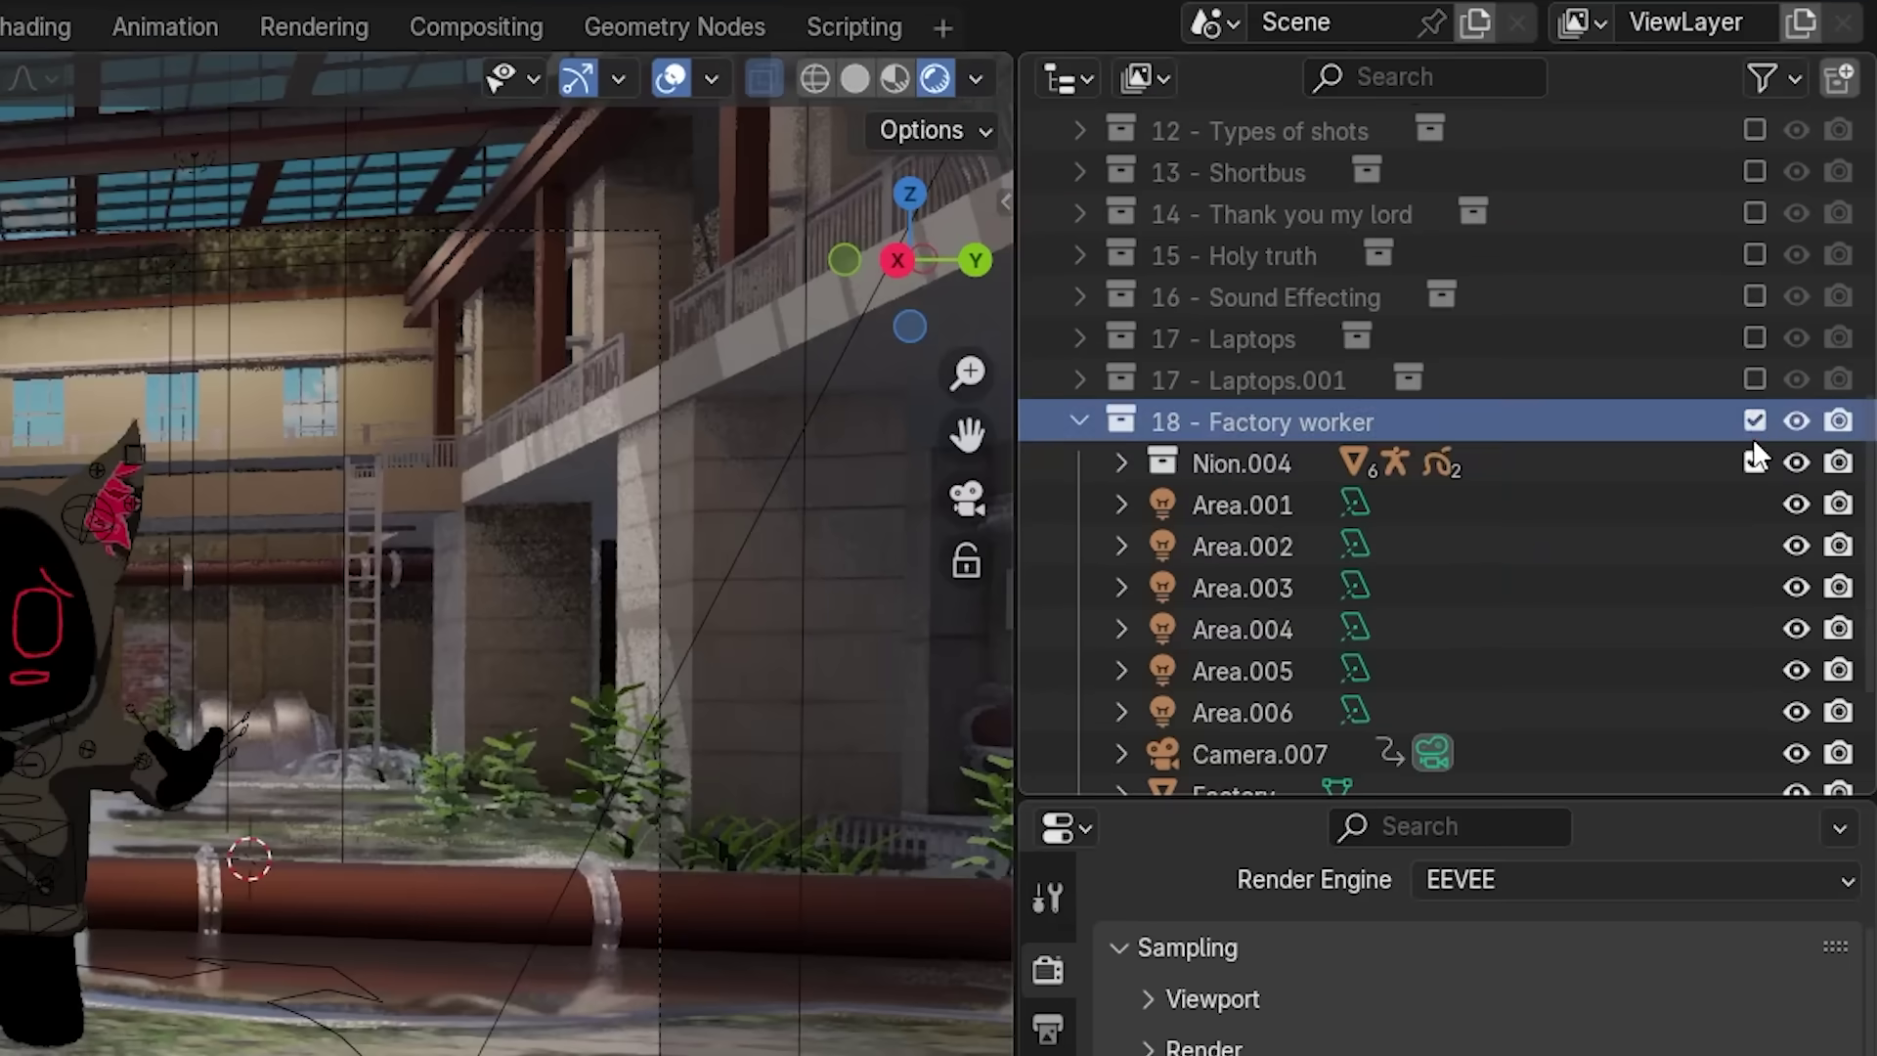
pyautogui.click(1755, 422)
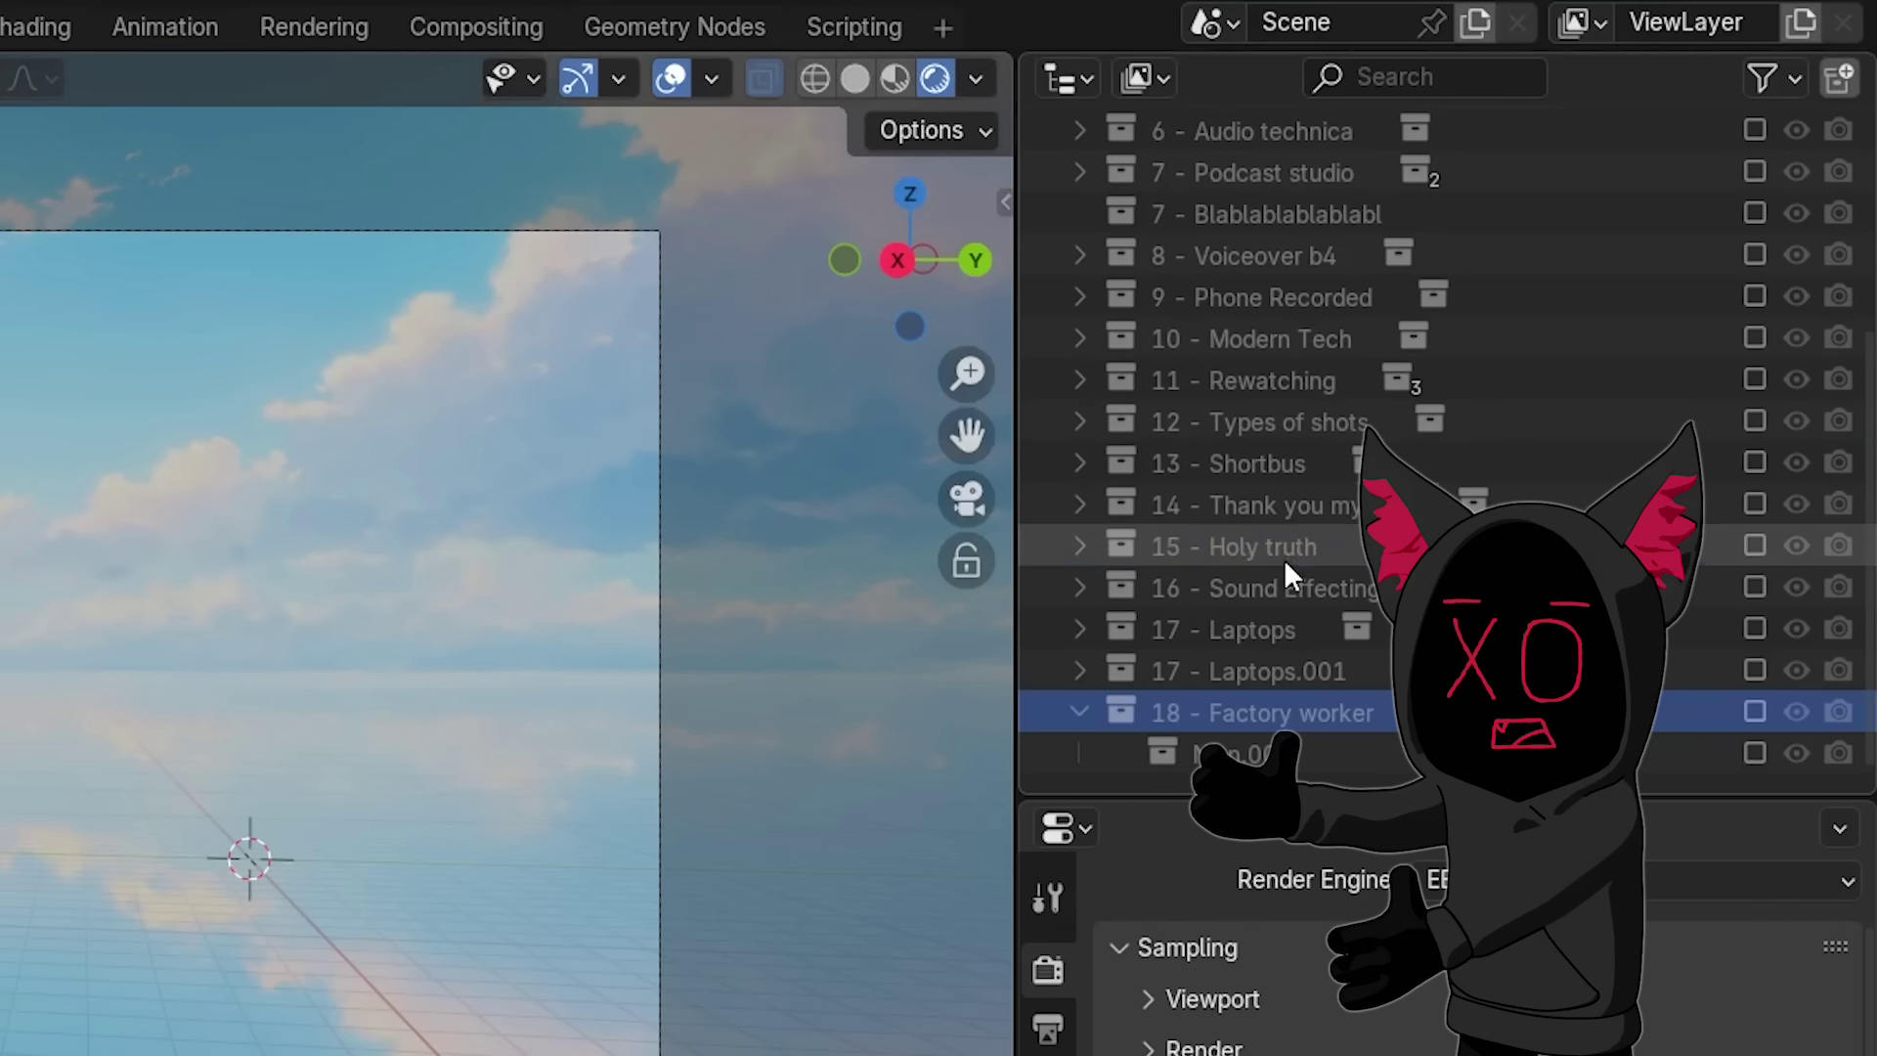
pyautogui.click(1281, 466)
pyautogui.click(1754, 711)
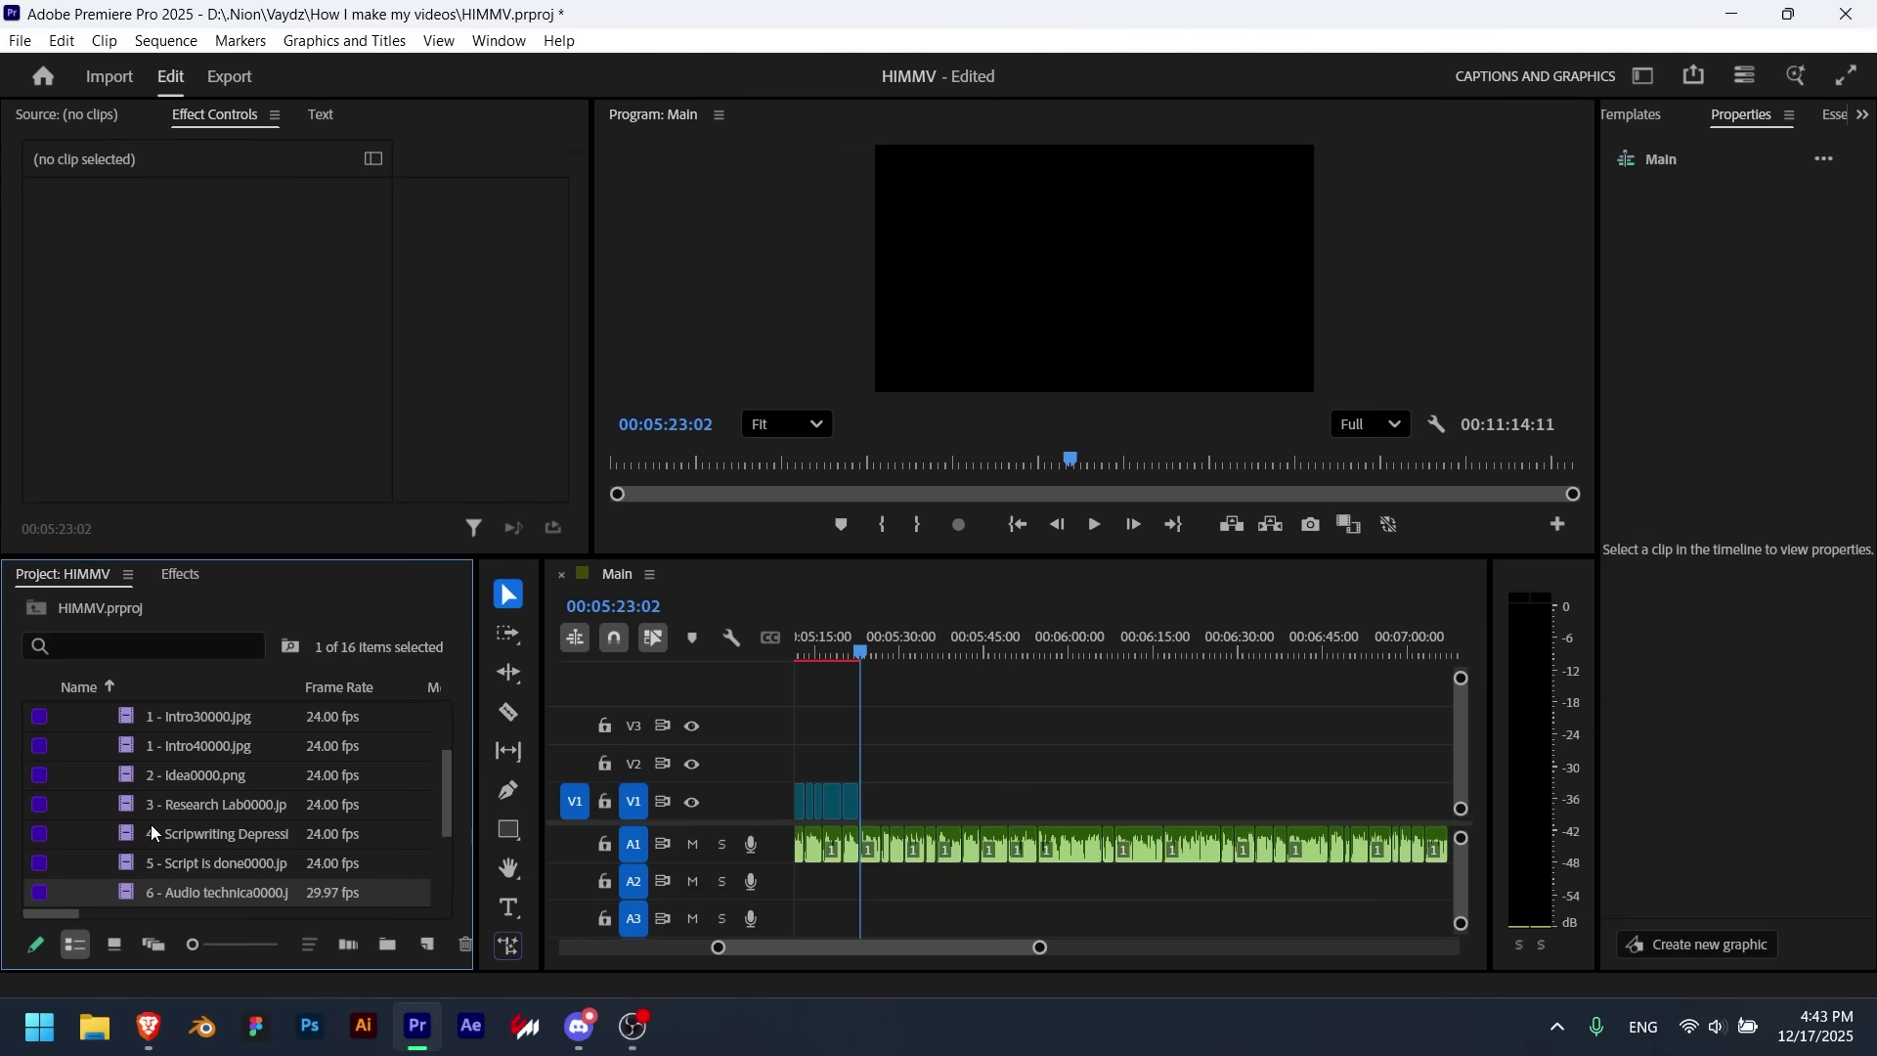
# Import the 7 - Blablablablablabl render sequence into the HIMMV project in Premiere Pro
pyautogui.hotkey('ctrl', 'i')
pyautogui.doubleClick(880, 658)
pyautogui.click(868, 407)
pyautogui.click(1521, 926)
# Import the 7 - Podcast studio render sequence into the project
pyautogui.hotkey('ctrl', 'i')
pyautogui.click(677, 245)
pyautogui.doubleClick(929, 537)
pyautogui.click(870, 406)
pyautogui.click(1403, 808)
# Import the 8 - Voiceover b4 render sequence into the project
pyautogui.hotkey('ctrl', 'i')
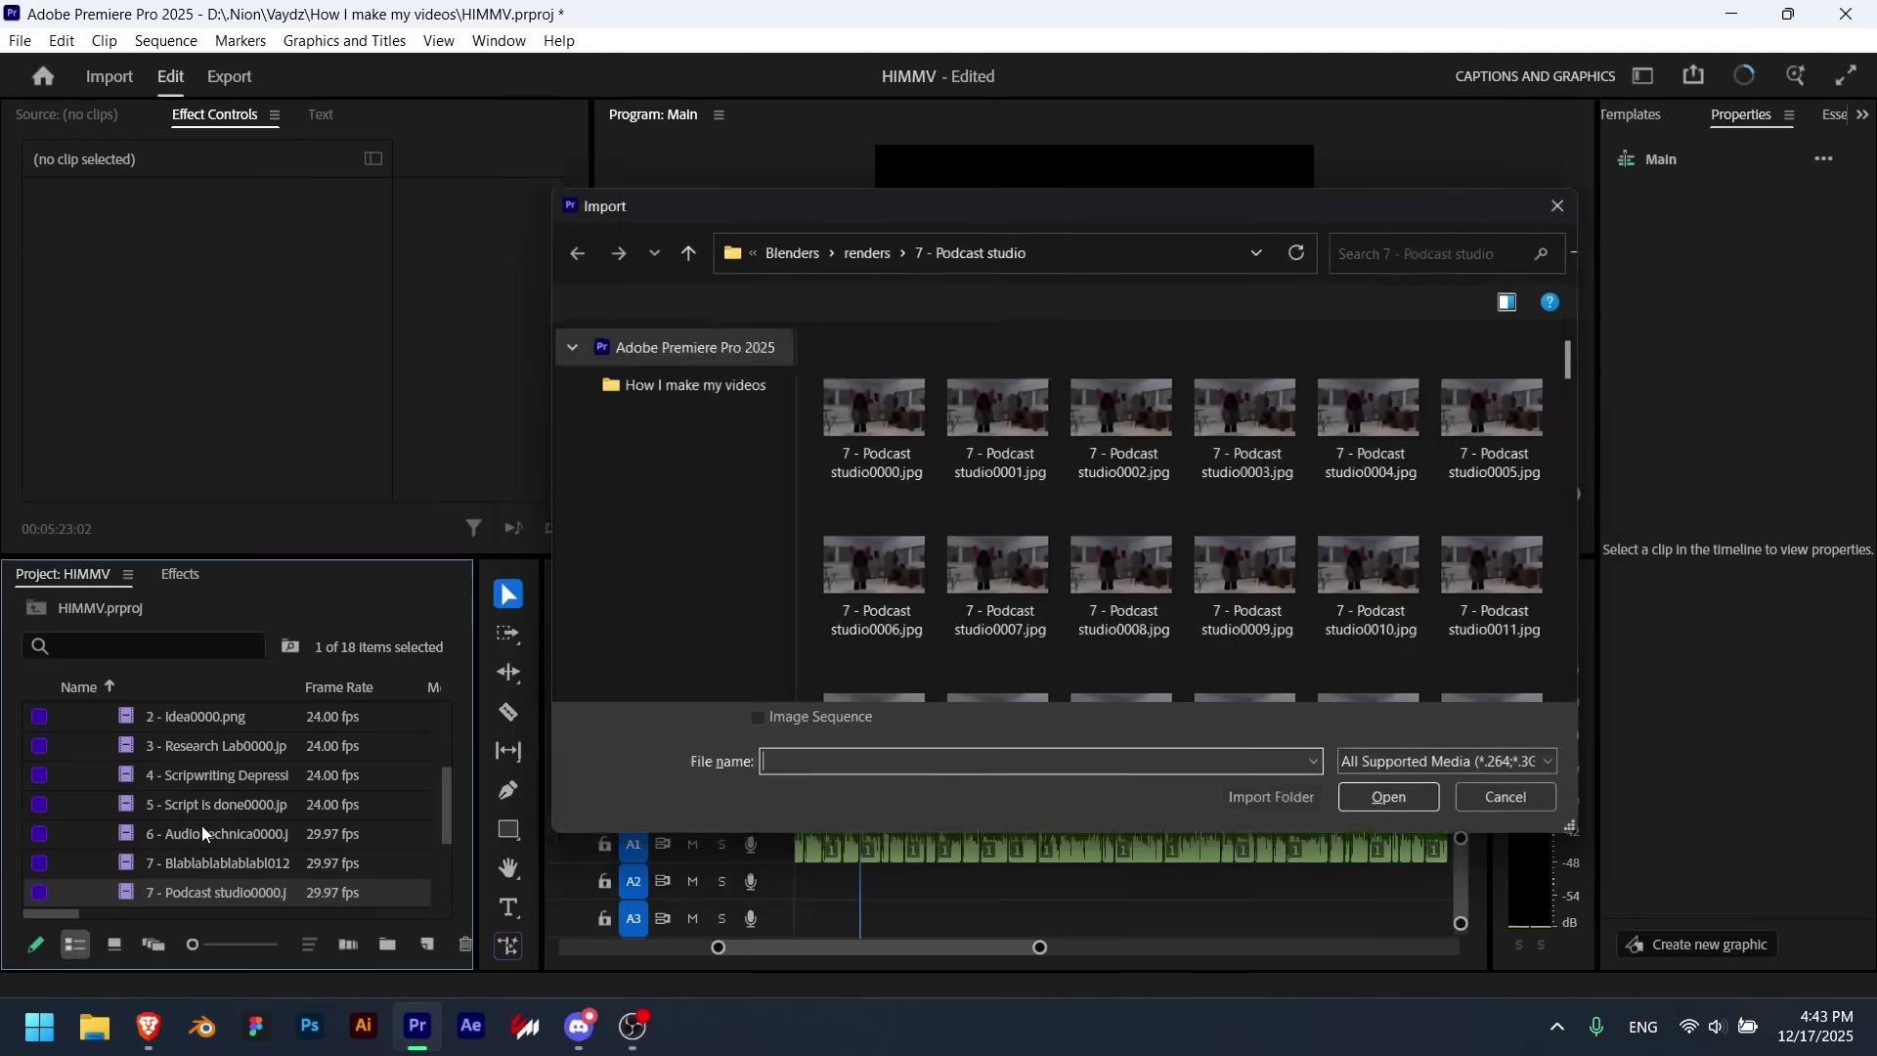
pyautogui.click(677, 244)
pyautogui.doubleClick(929, 465)
pyautogui.click(870, 405)
pyautogui.click(1404, 808)
# Import the 9 - Phone Recorded render sequence into the project
pyautogui.hotkey('ctrl', 'i')
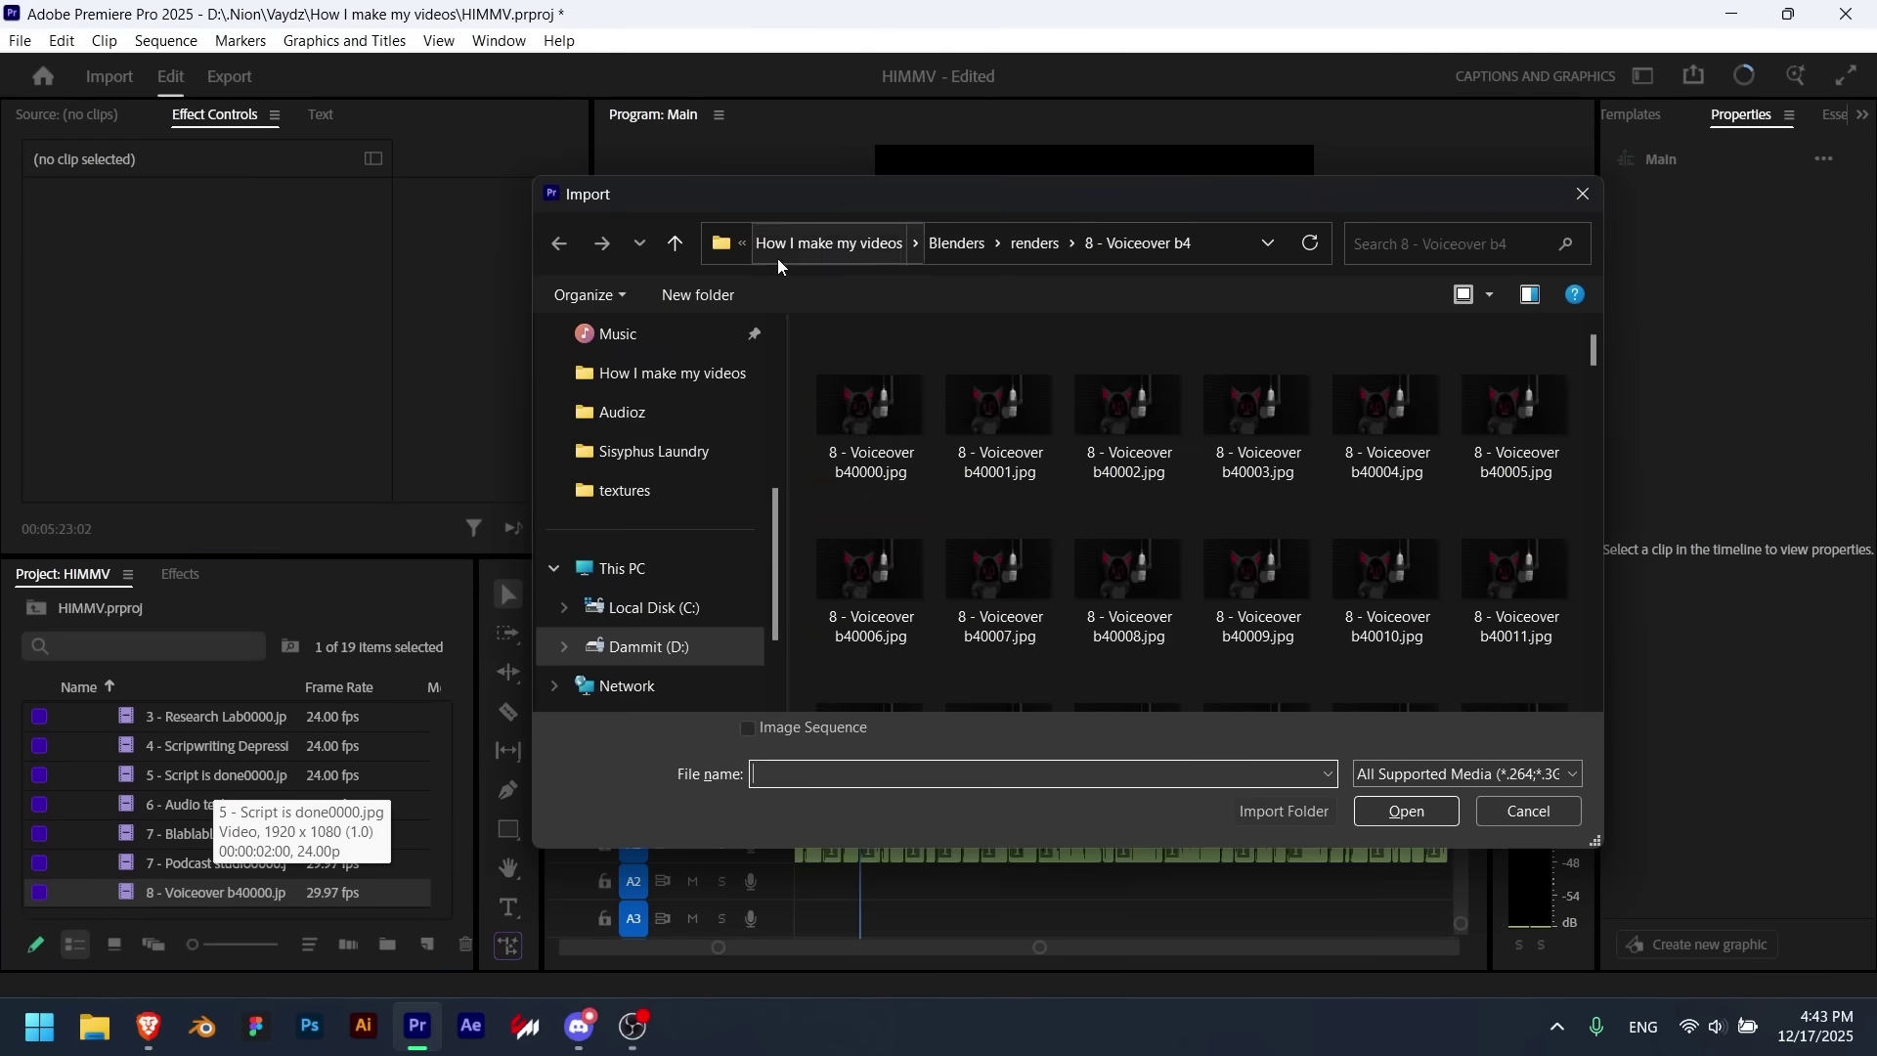
pyautogui.click(678, 244)
pyautogui.doubleClick(840, 658)
pyautogui.click(870, 406)
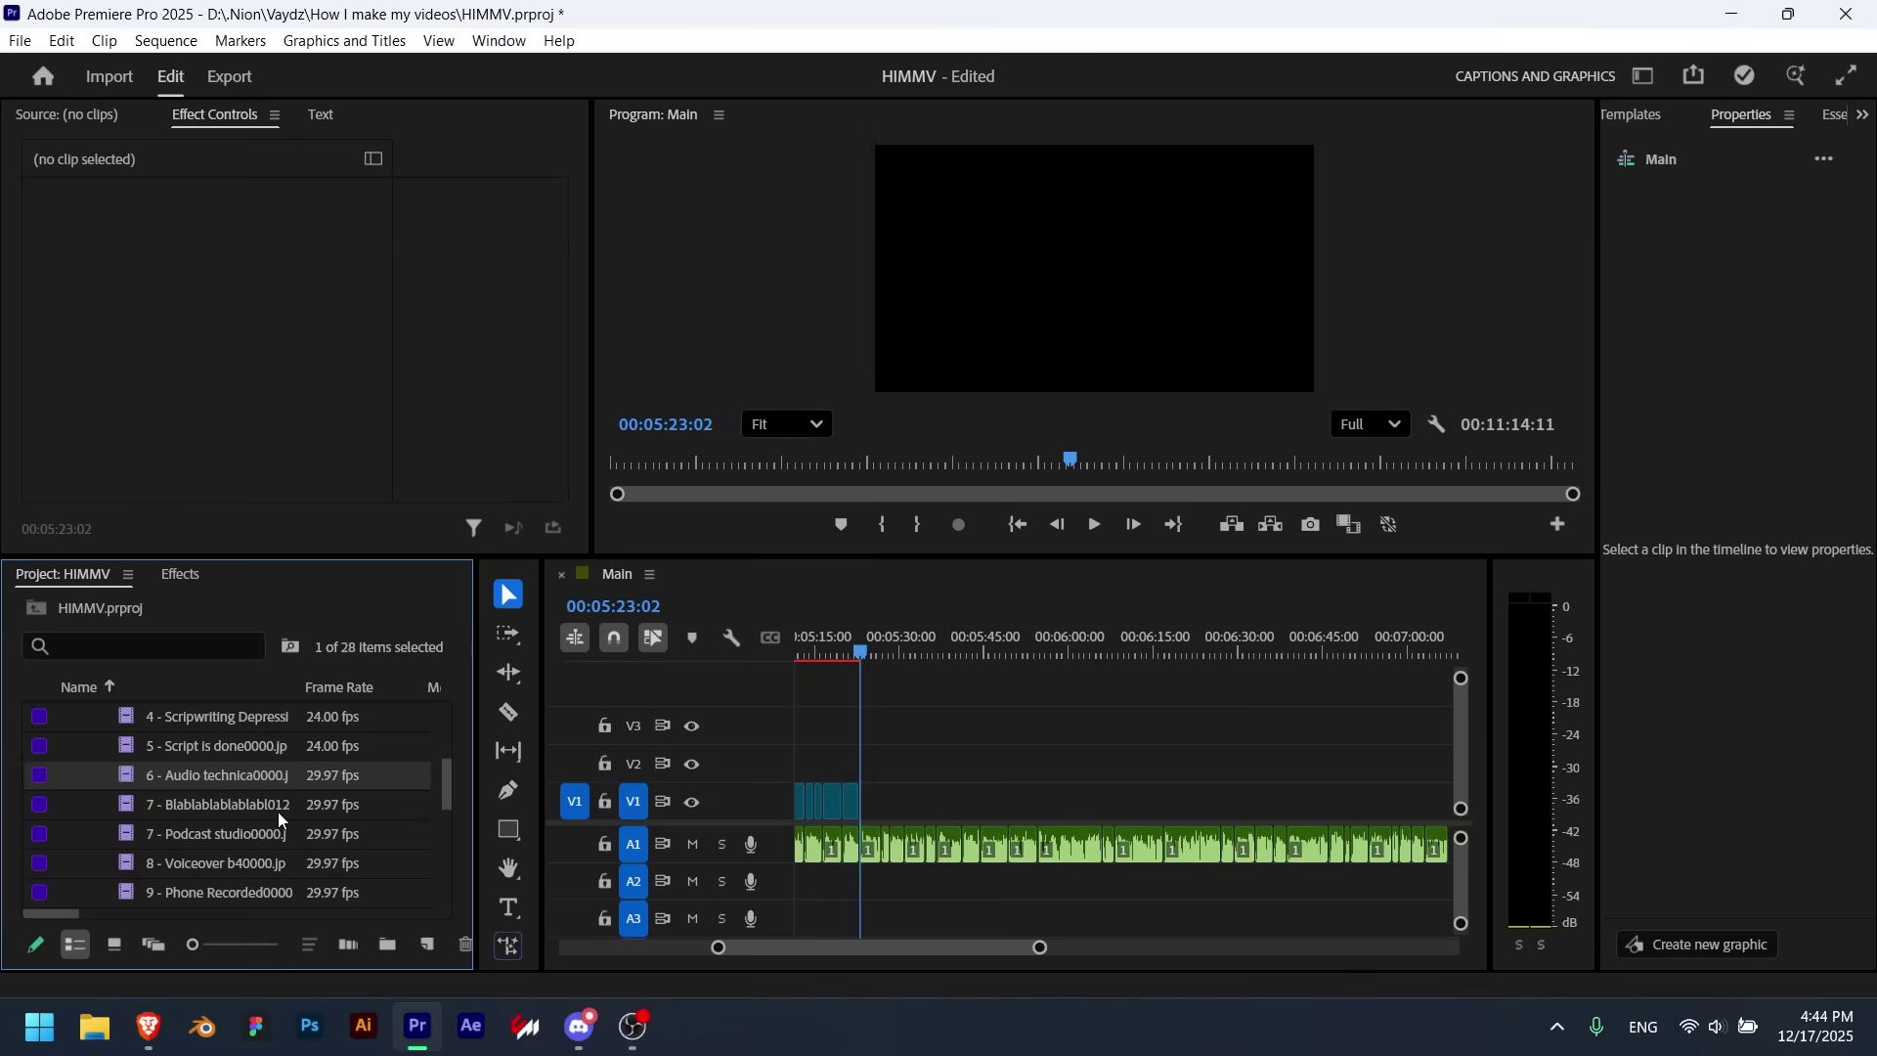
# Interpret the footage of the sequences from 6 - Audio technica through 17 - Laptops at an assumed frame rate of 24 fps
pyautogui.scroll(-5, 278, 812)
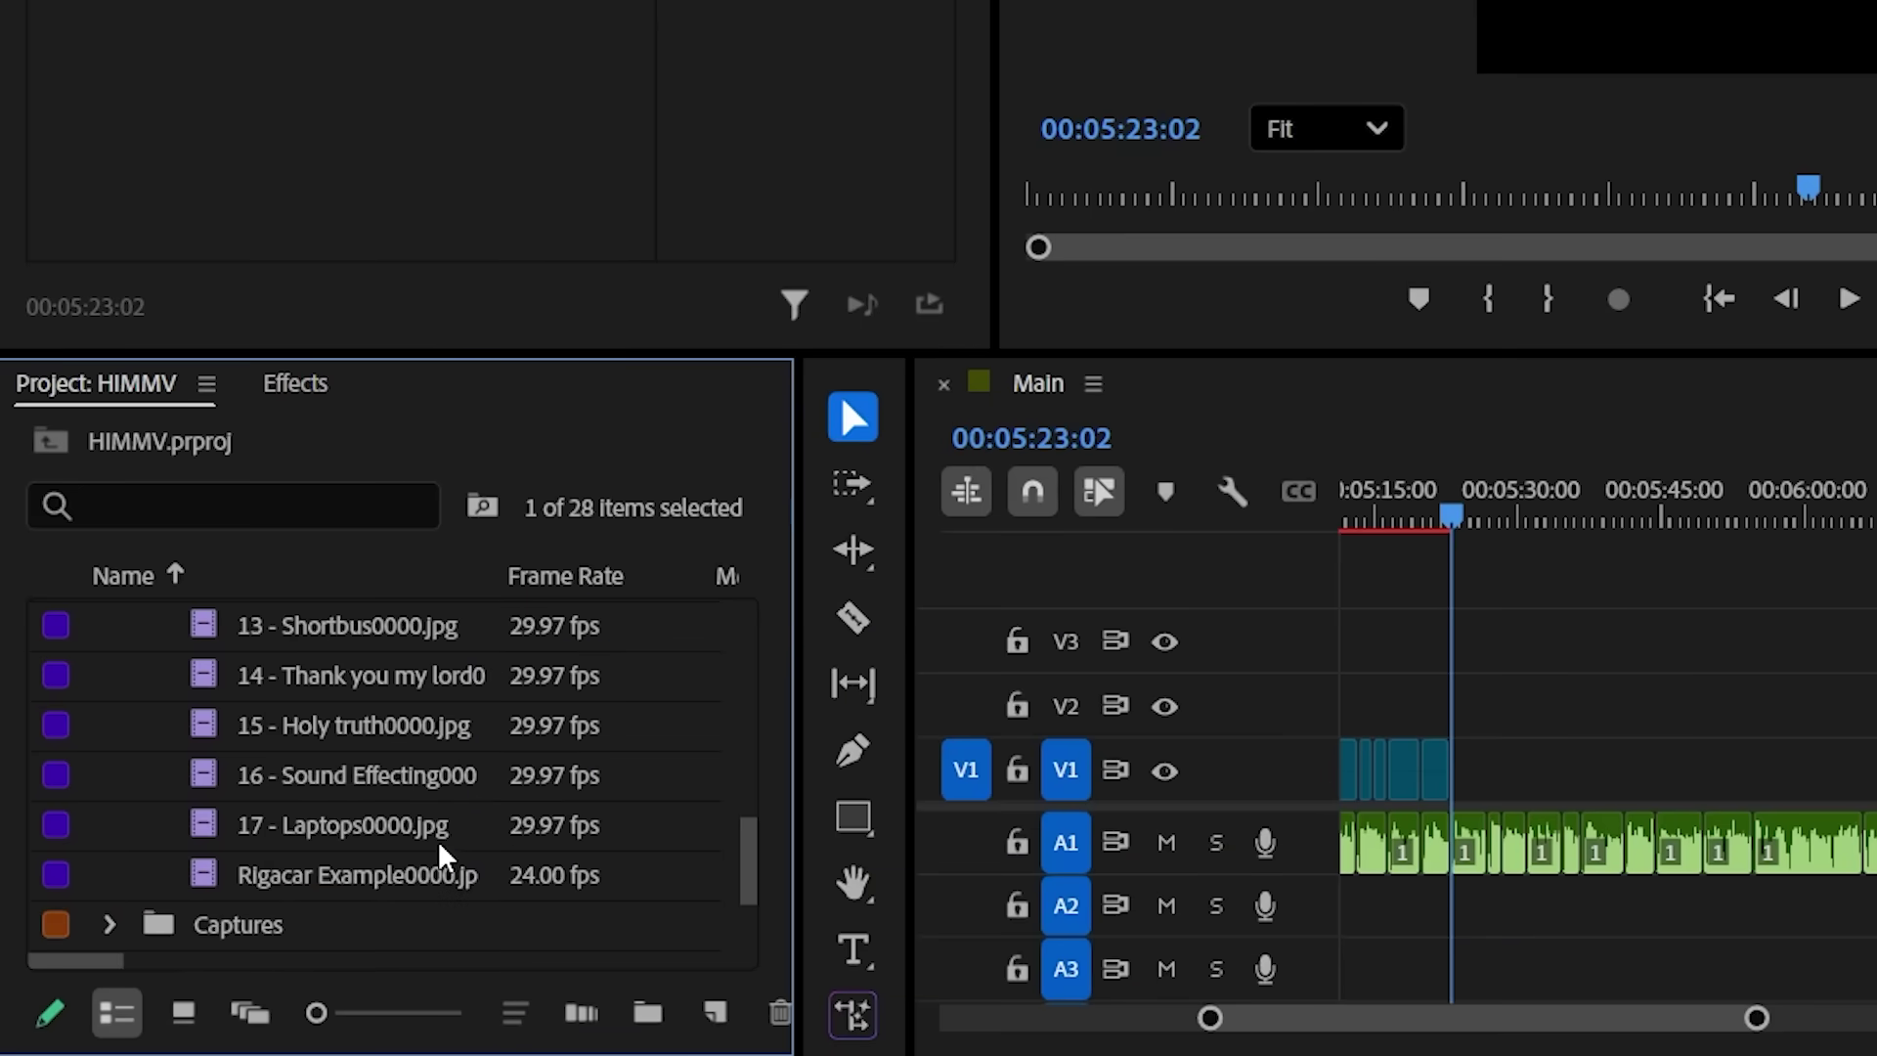
pyautogui.keyDown('shift'); pyautogui.click(489, 821); pyautogui.keyUp('shift')
pyautogui.rightClick(444, 767)
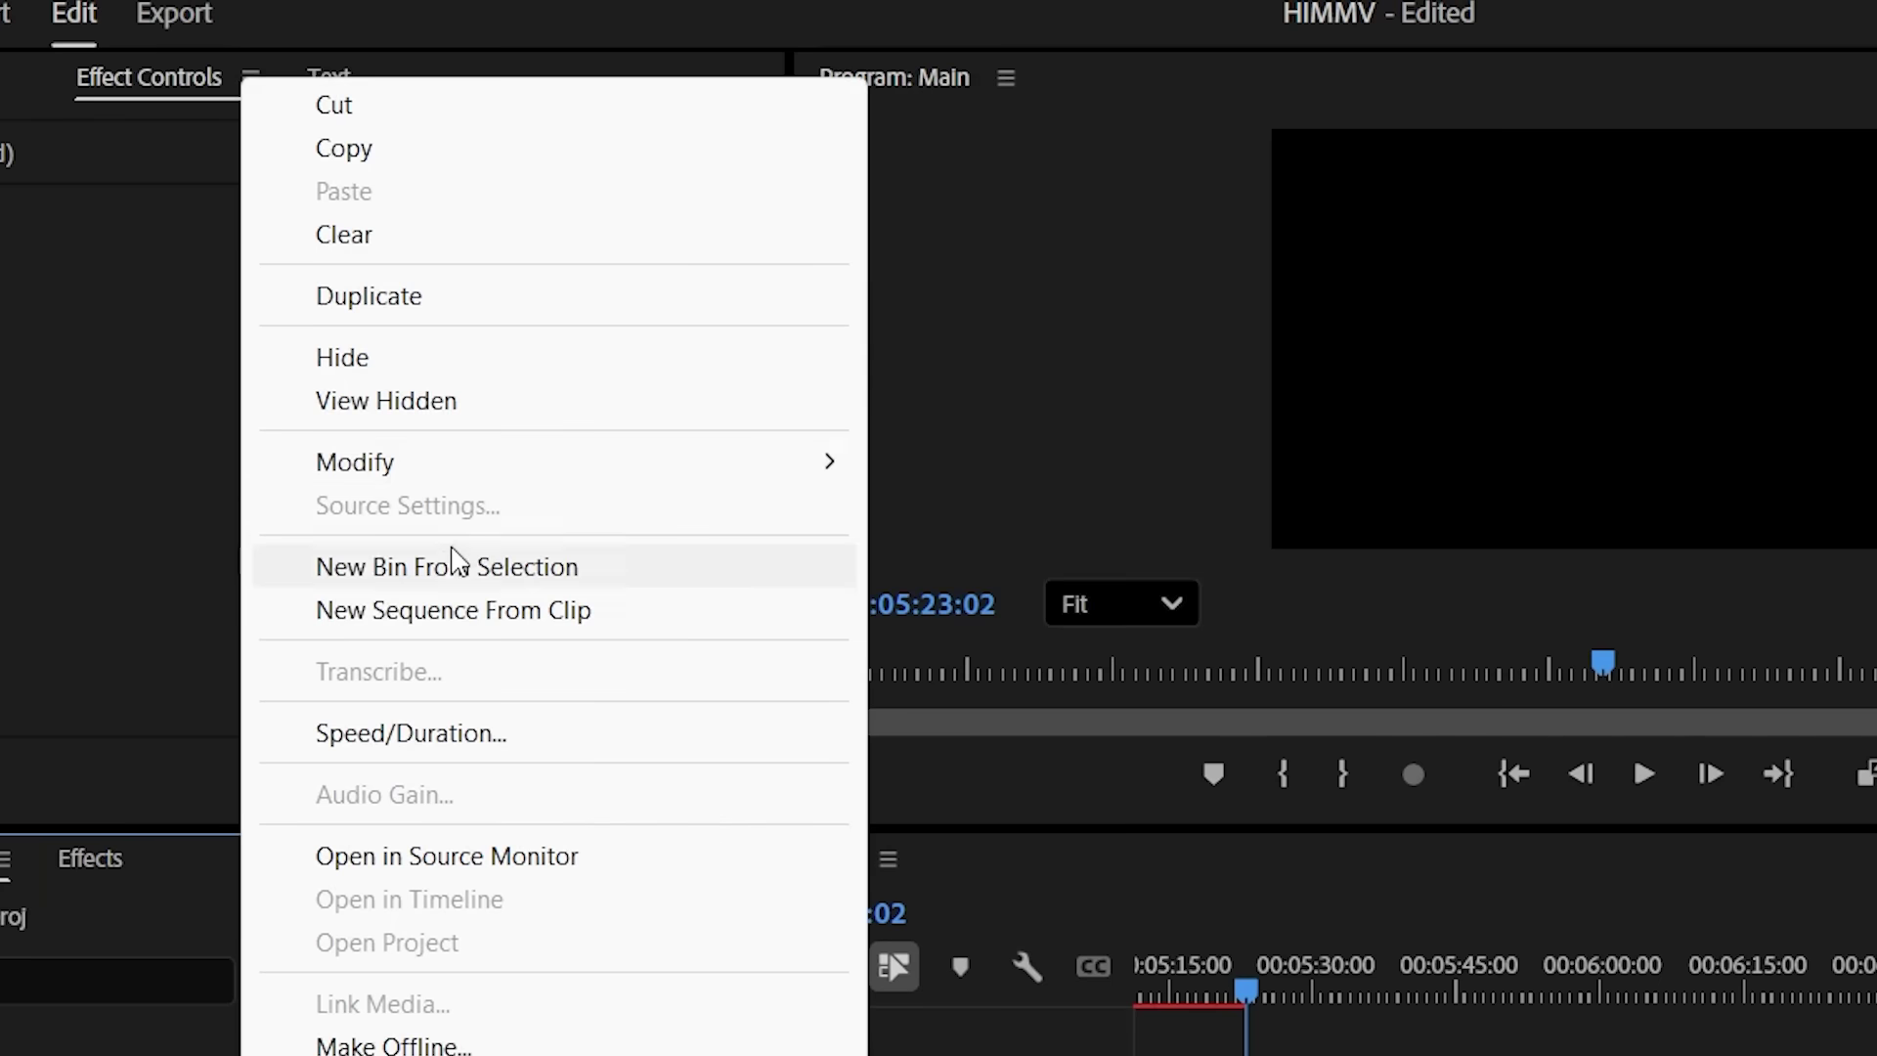
pyautogui.moveTo(457, 476)
pyautogui.click(1037, 547)
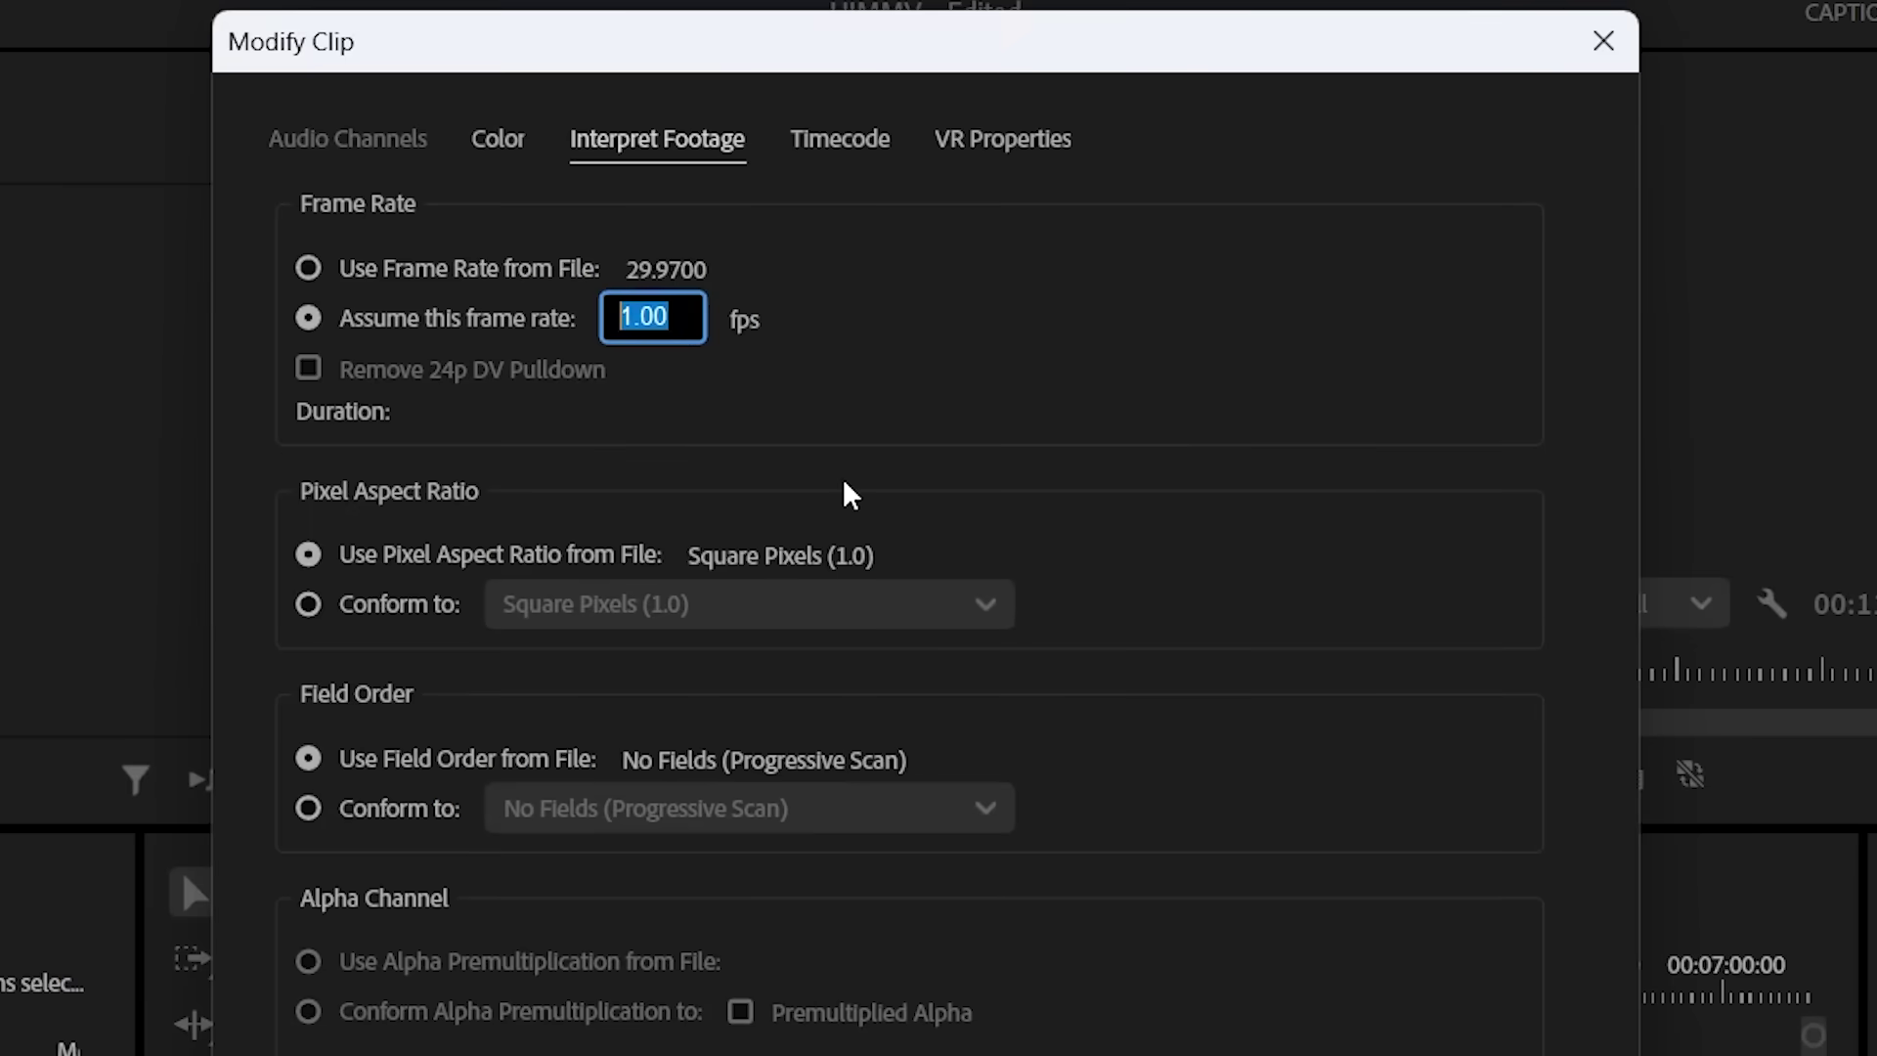
pyautogui.write('24')
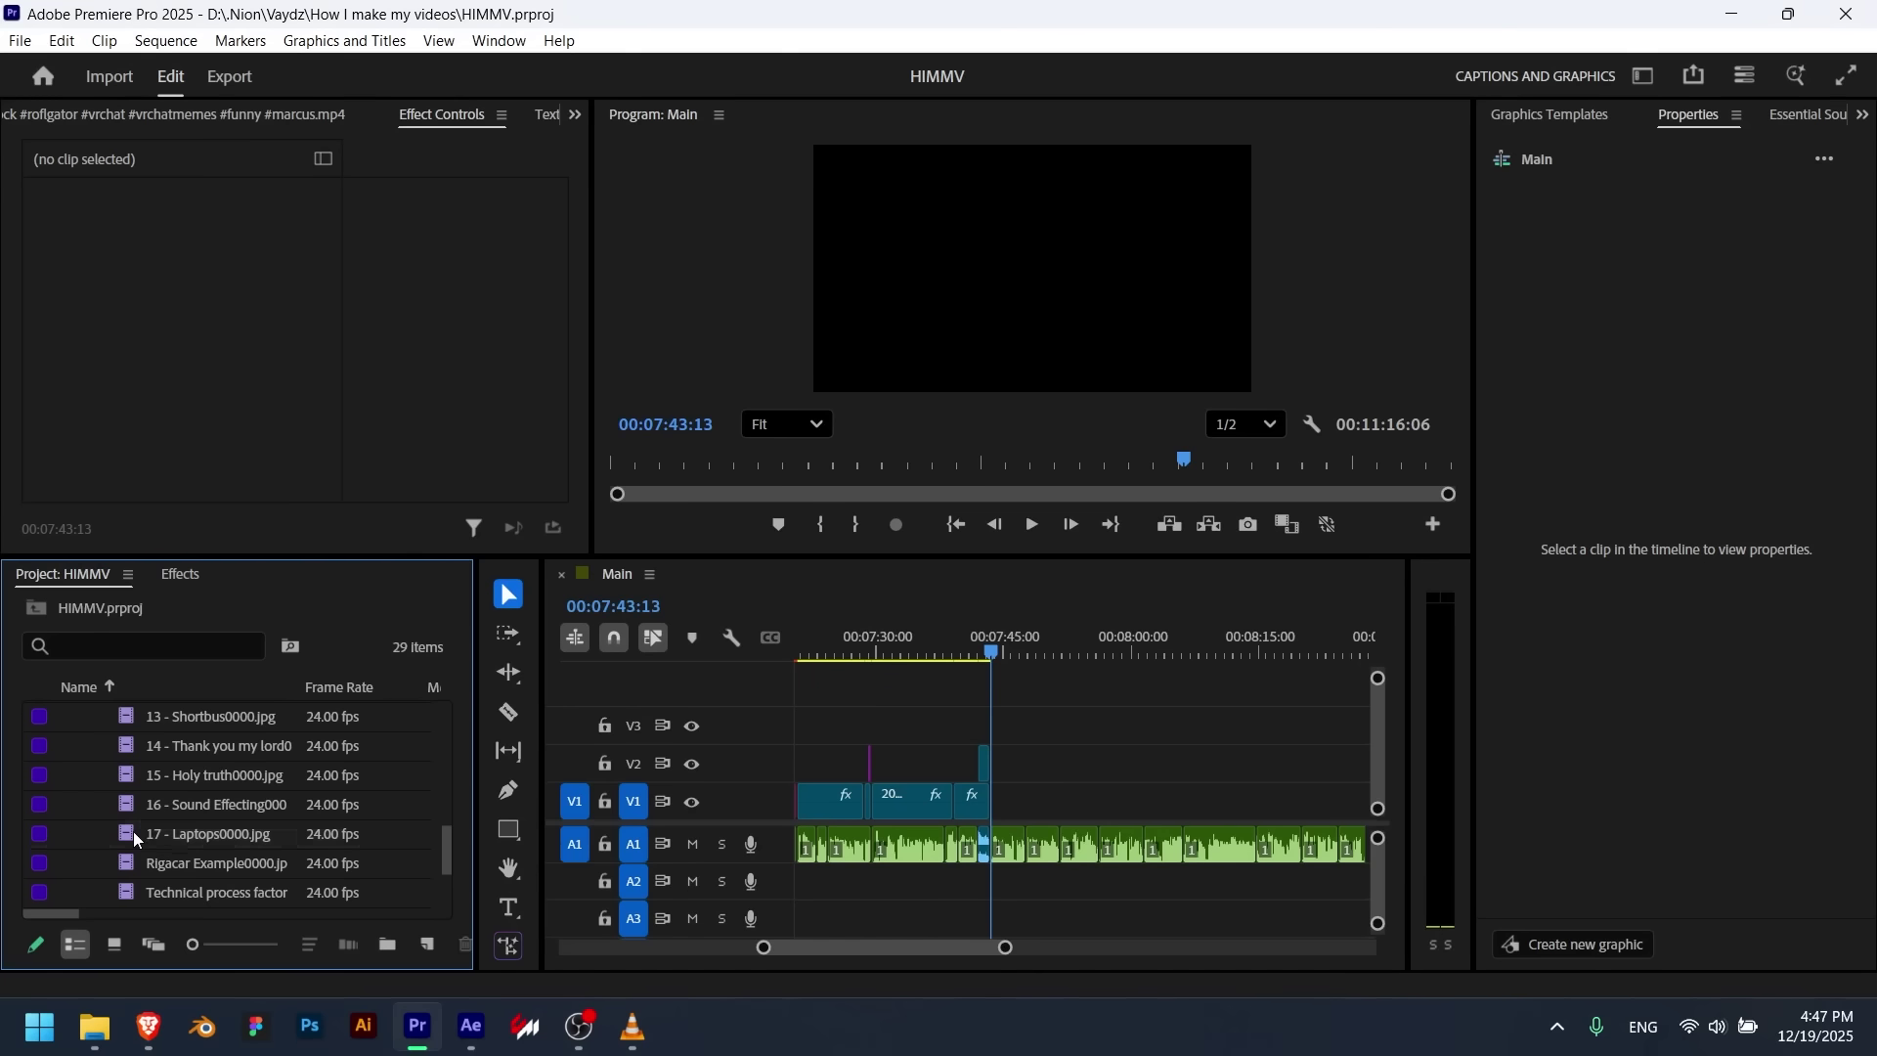
# Place the 17 - Laptops sequence on the Main timeline at the playhead
pyautogui.moveTo(134, 833); pyautogui.dragTo(935, 709)
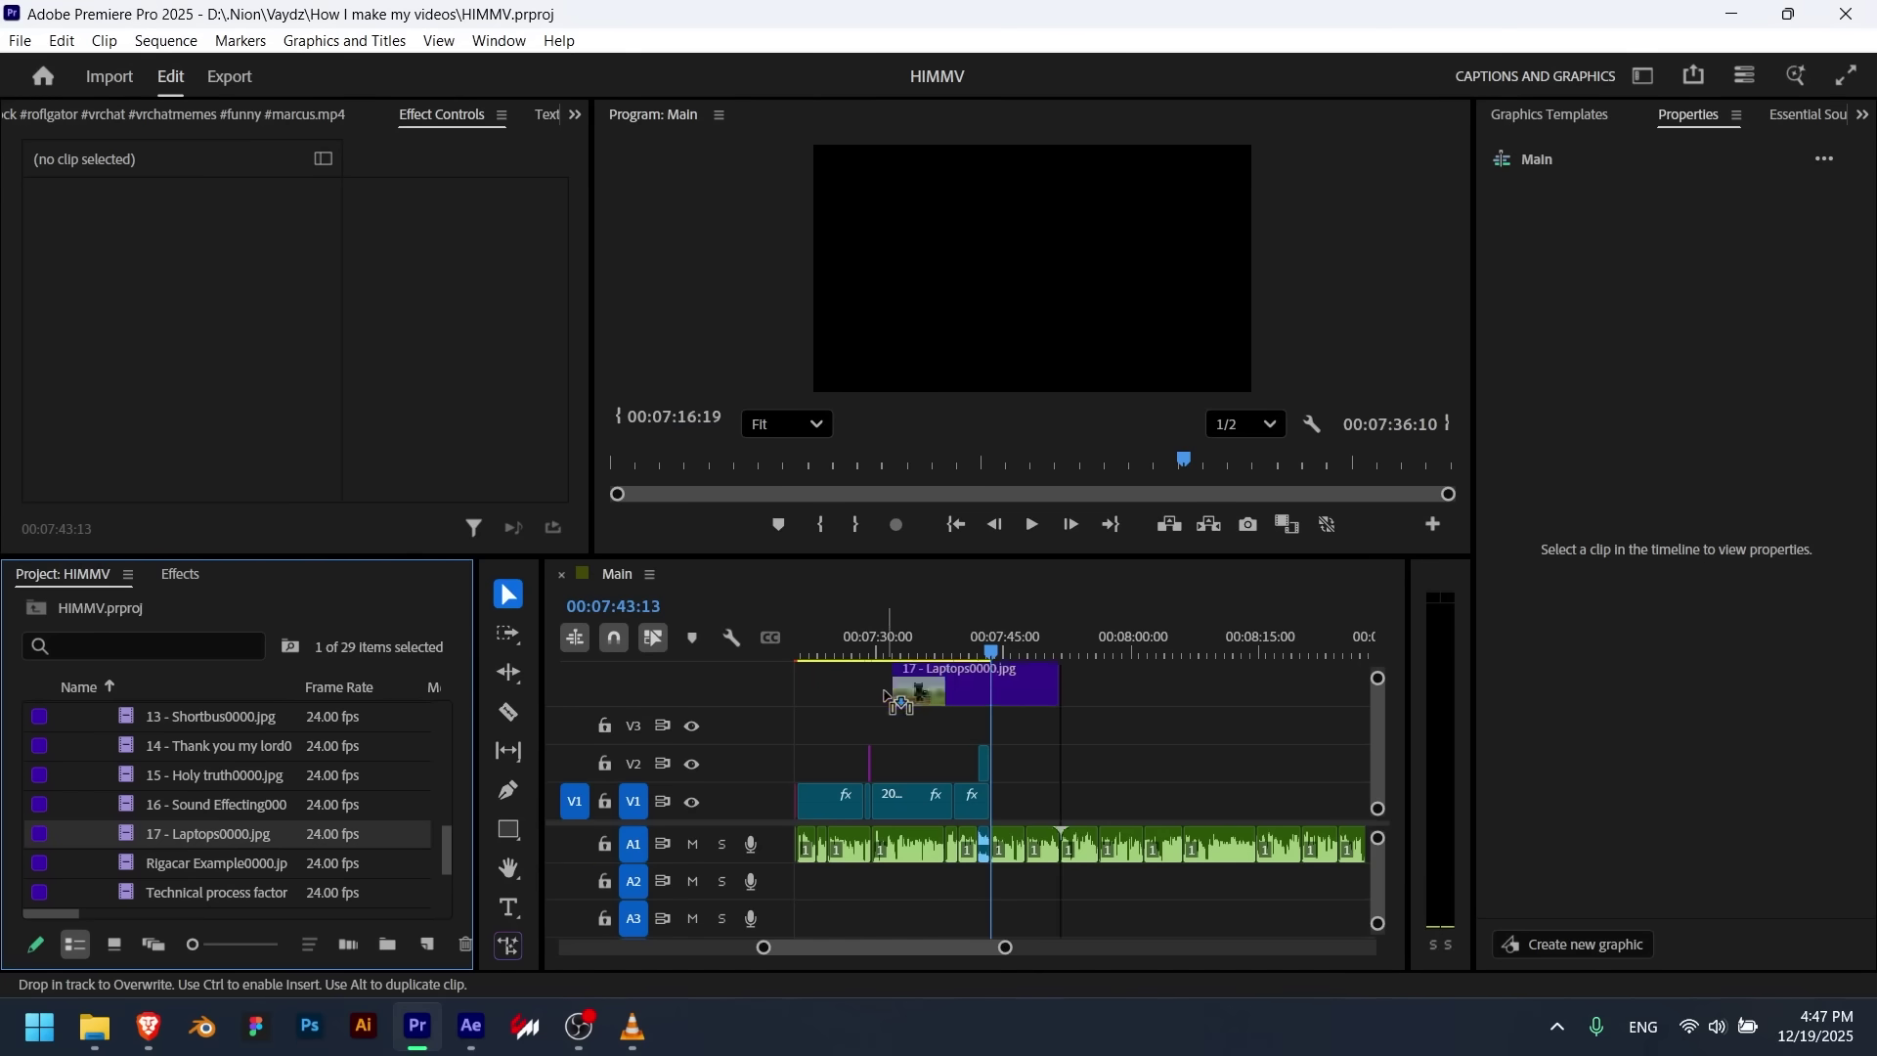
pyautogui.moveTo(1013, 800); pyautogui.dragTo(995, 802)
pyautogui.click(1042, 804)
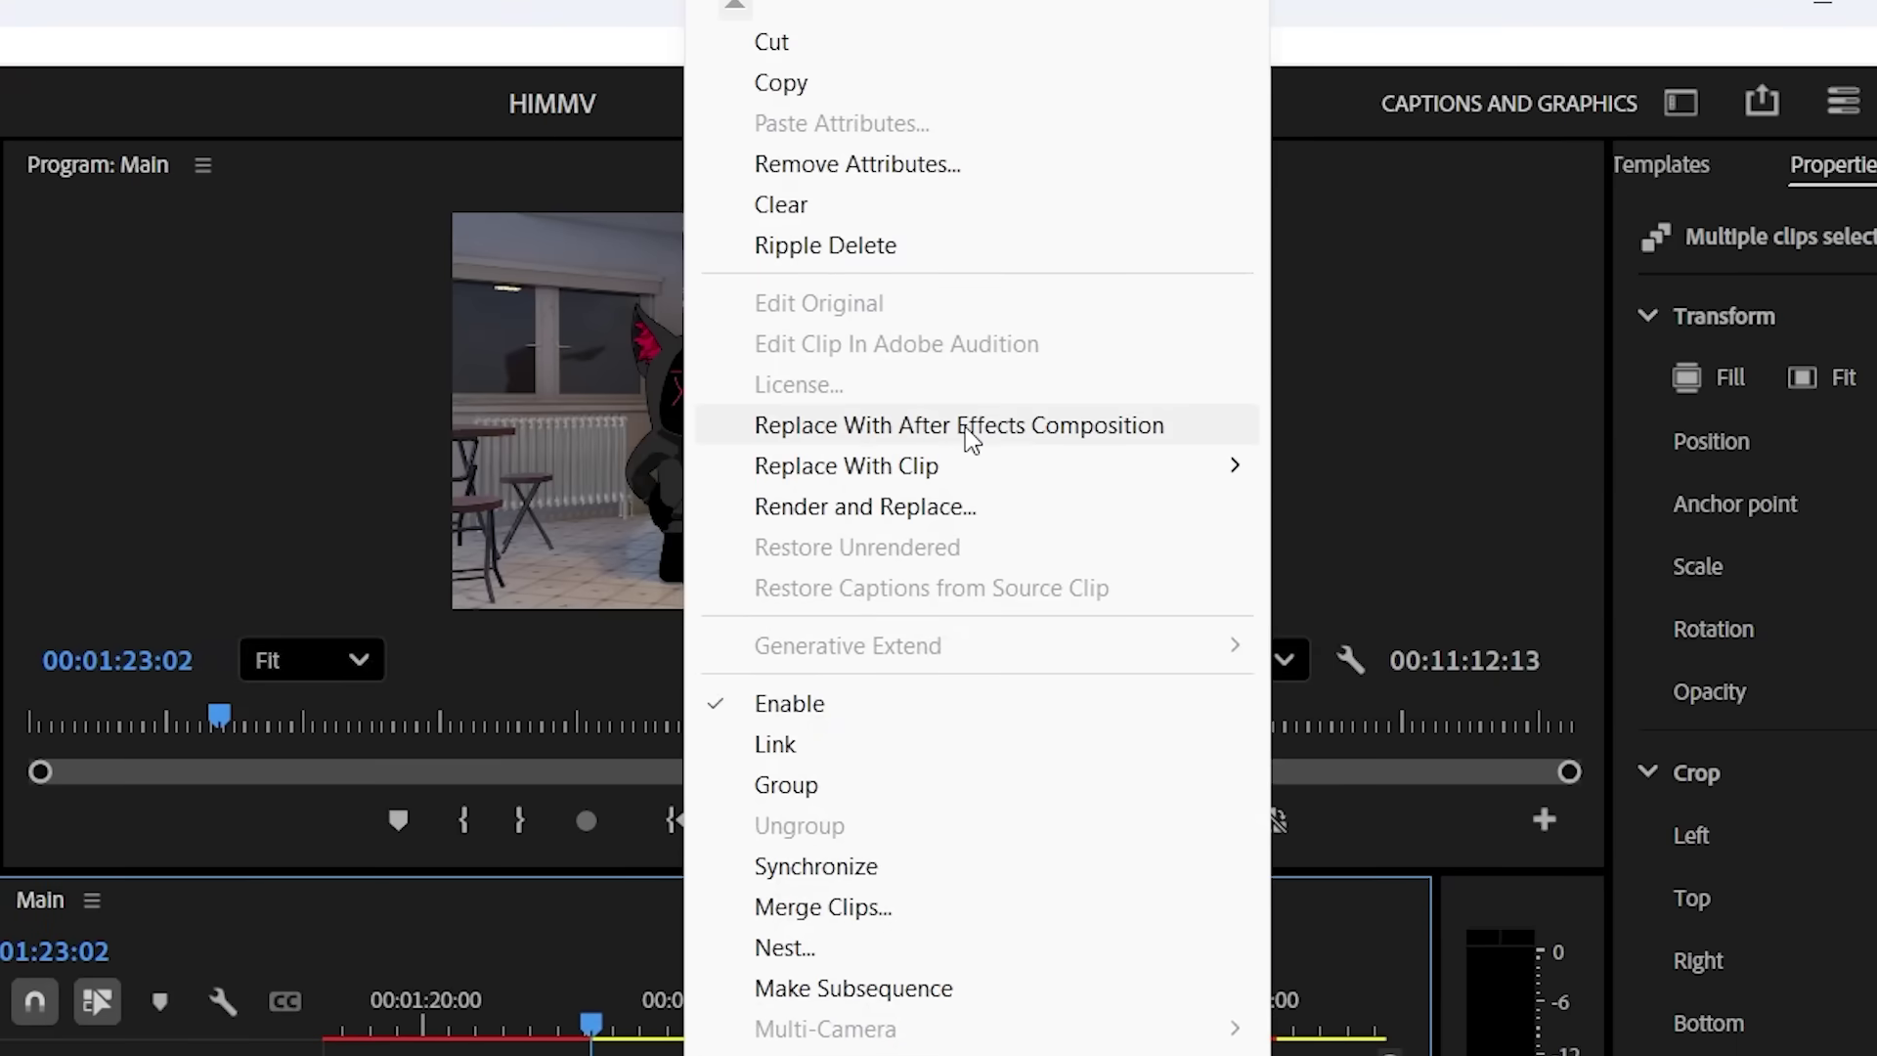
# Replace the selected clips with an After Effects composition and move the Youtube video layer inward over the character's hand
pyautogui.click(970, 438)
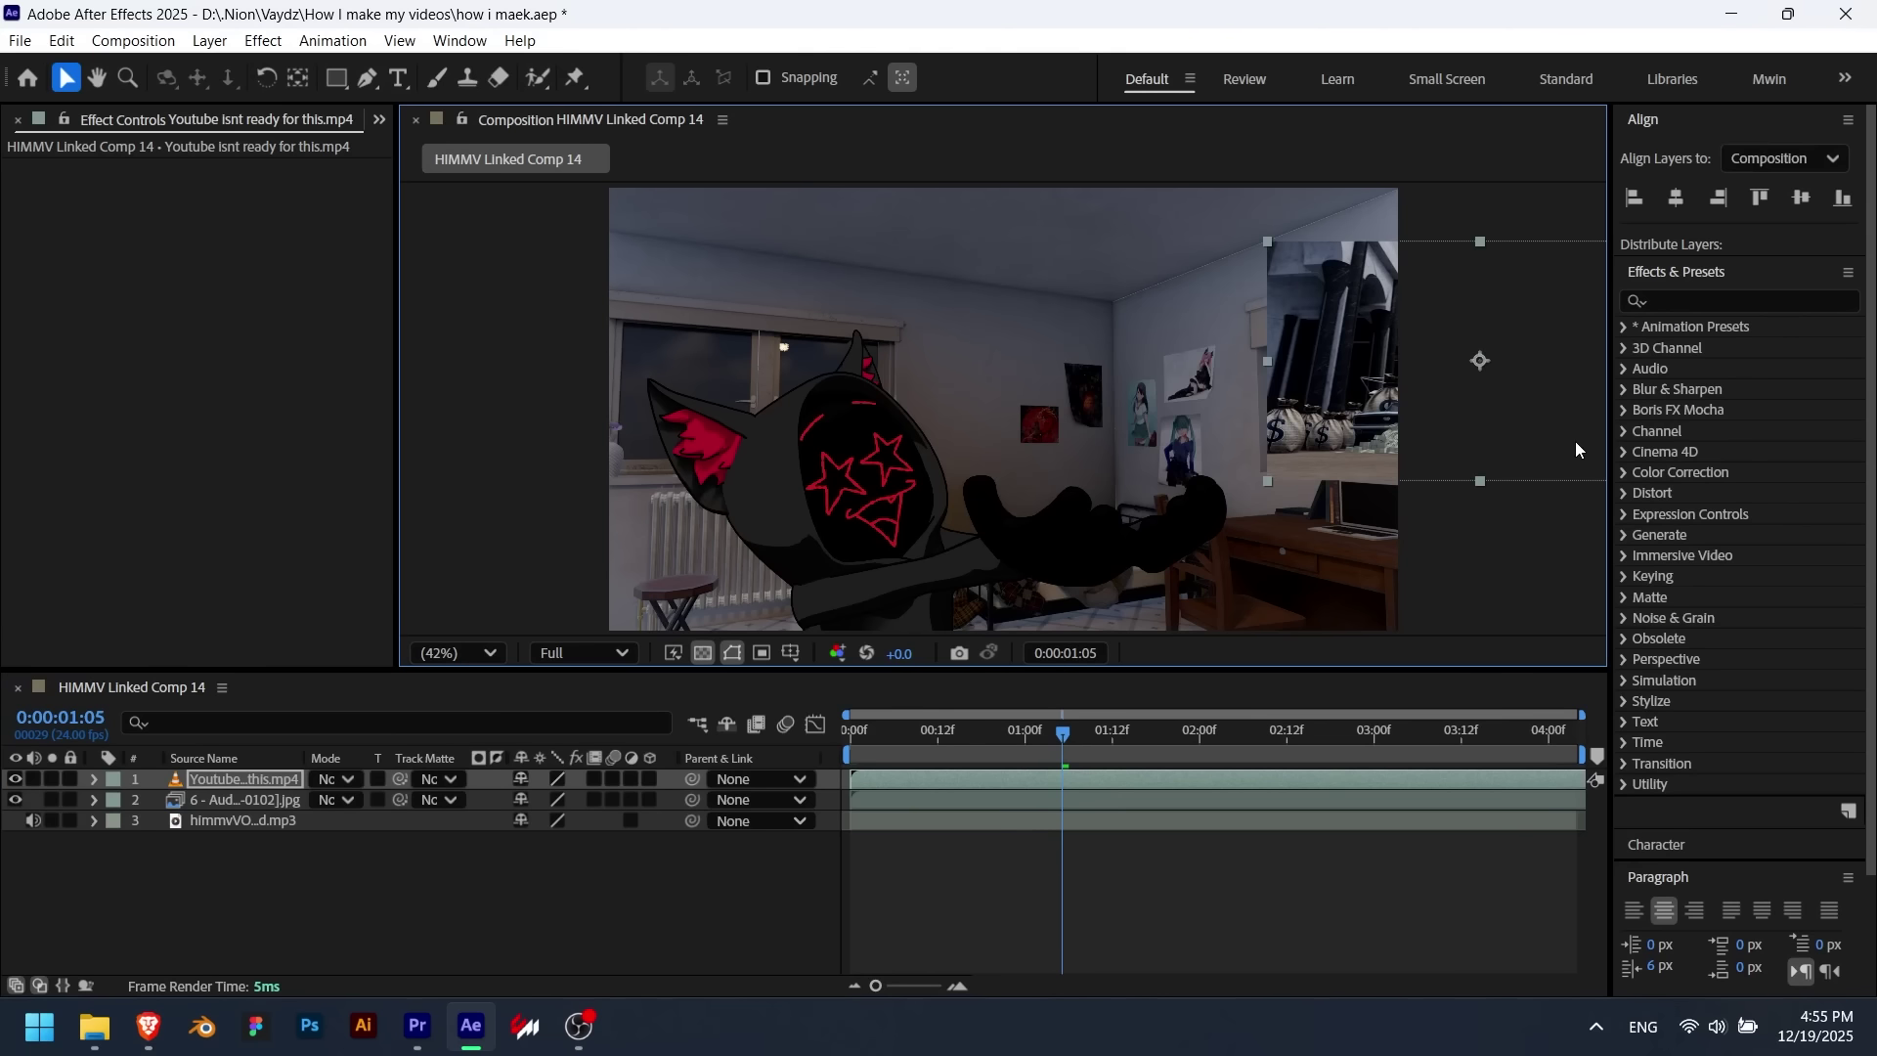
pyautogui.moveTo(1575, 442); pyautogui.dragTo(1176, 402)
# Enter a wiggle expression on the Youtube video layer's Position property
pyautogui.click(245, 245)
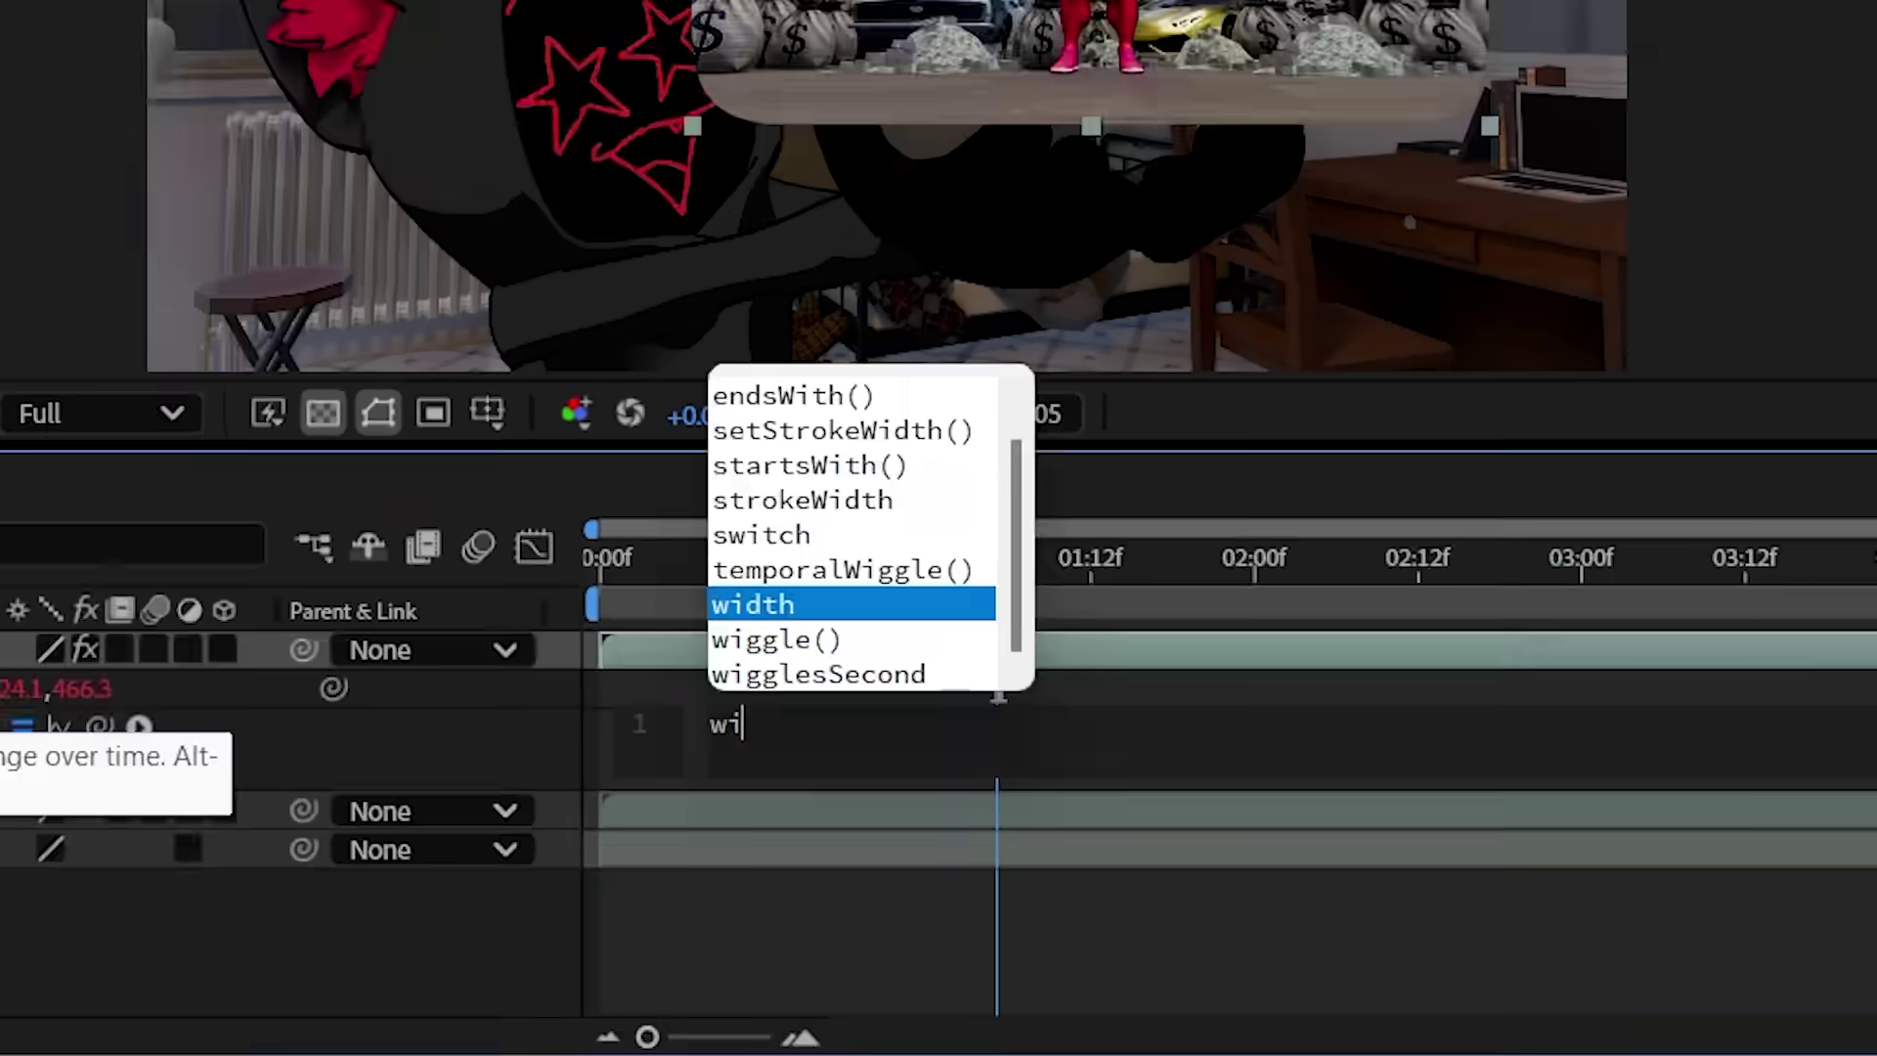
pyautogui.write('ggle(1')
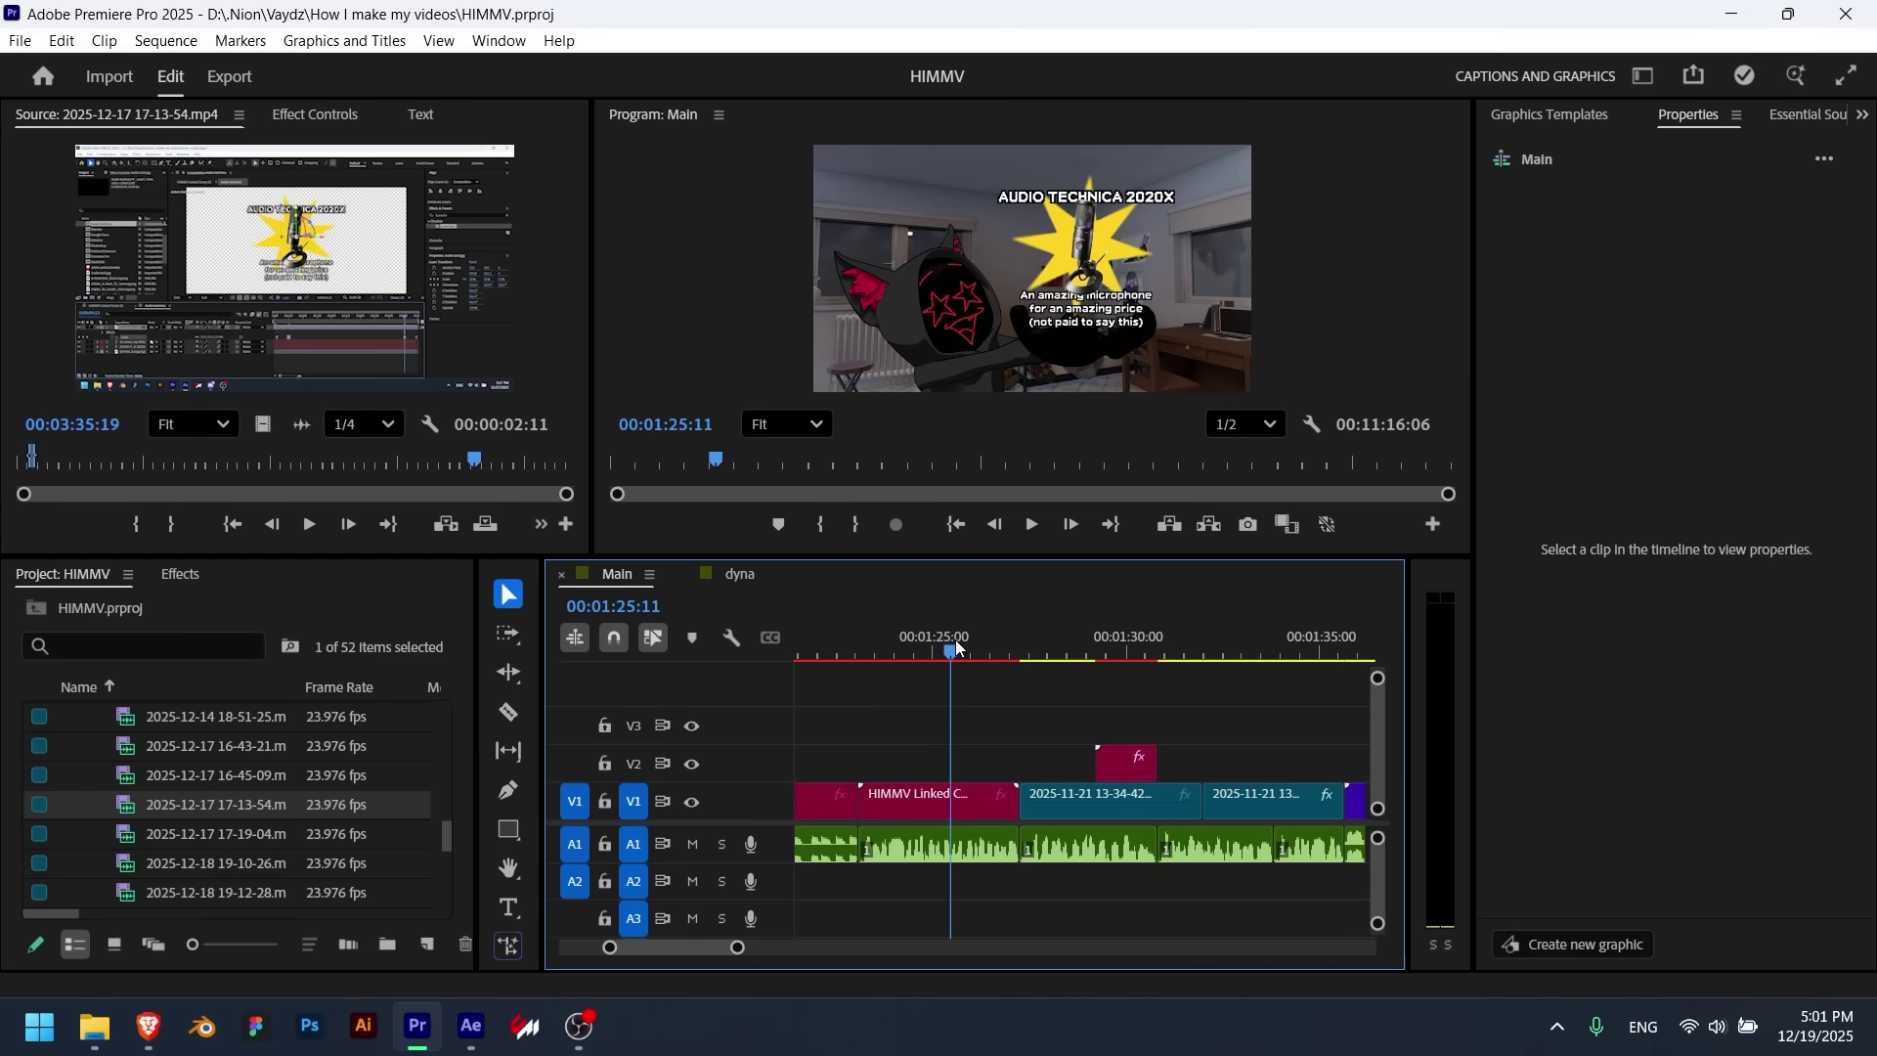
# Switch to After Effects to view the microphone graphic in HIMMV Linked Comp 02
pyautogui.click(472, 1027)
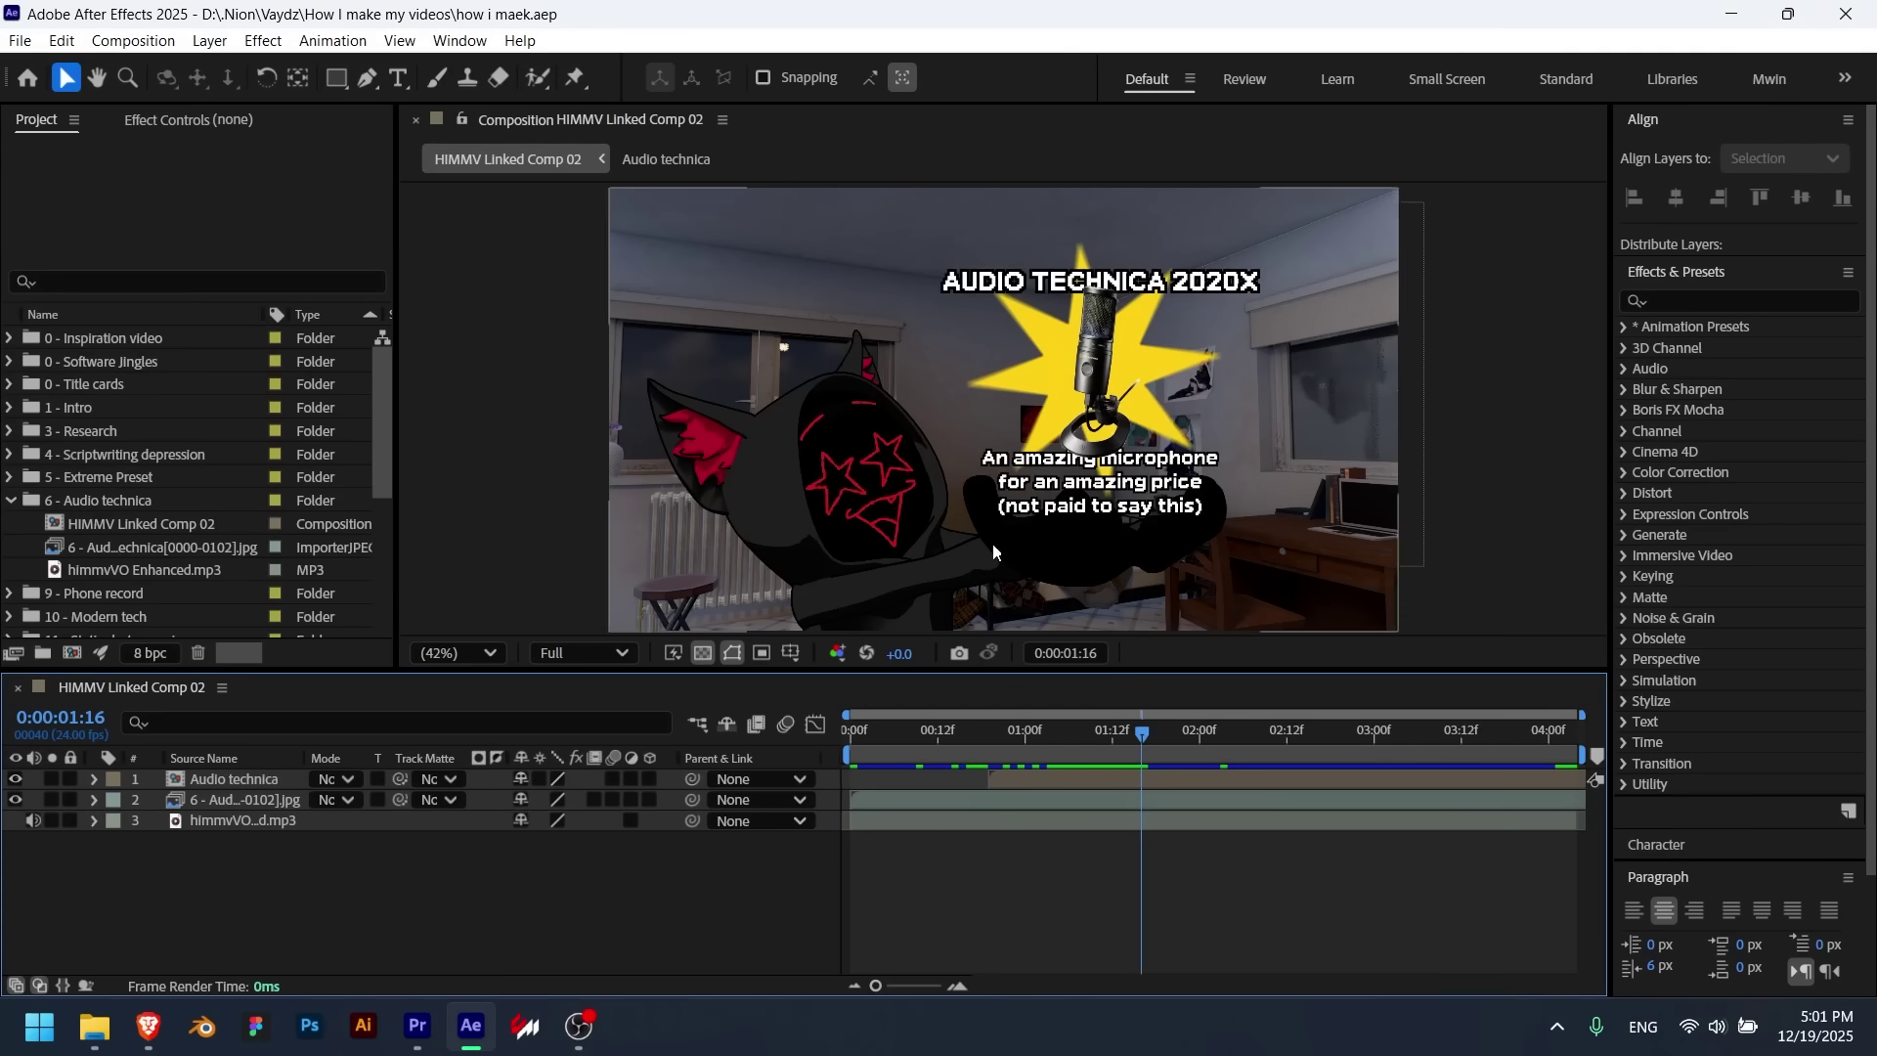
# Move the Audio technica layer over the character's face, save the project, and switch to Premiere Pro
pyautogui.moveTo(1100, 406); pyautogui.dragTo(746, 369)
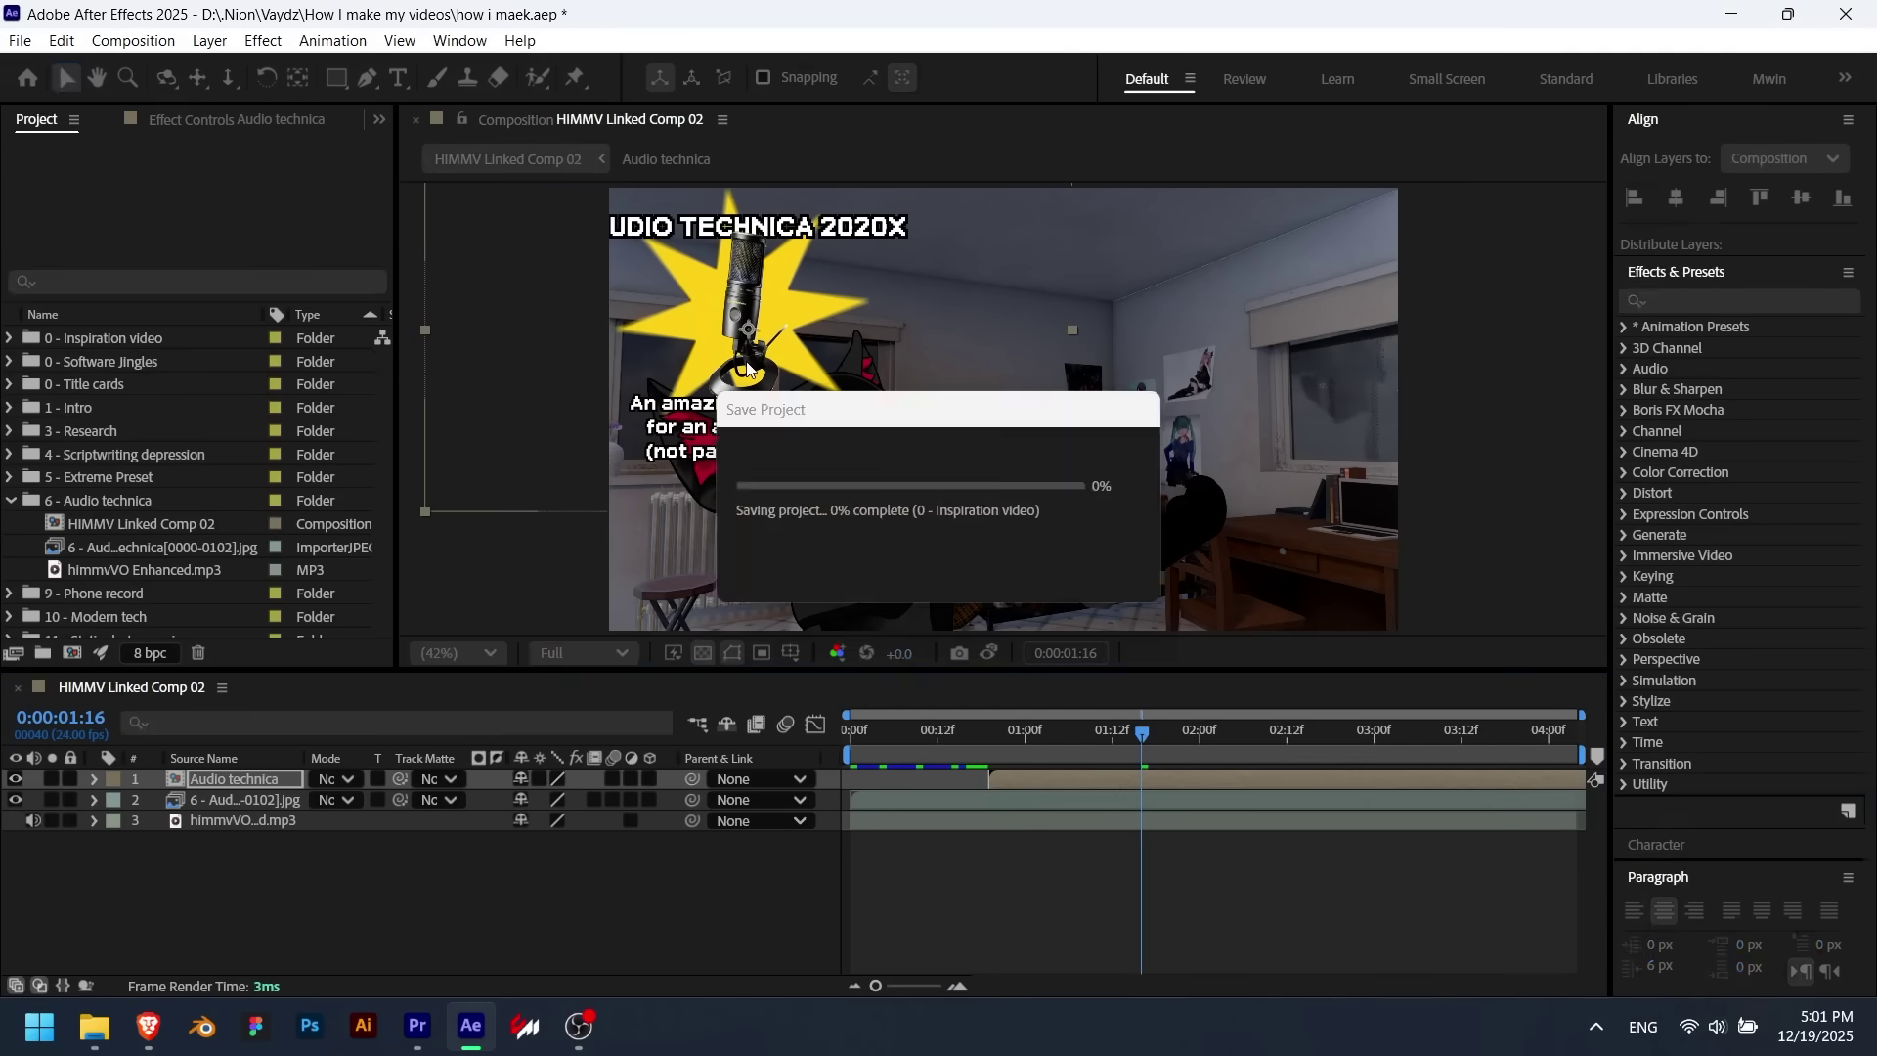
pyautogui.click(418, 1026)
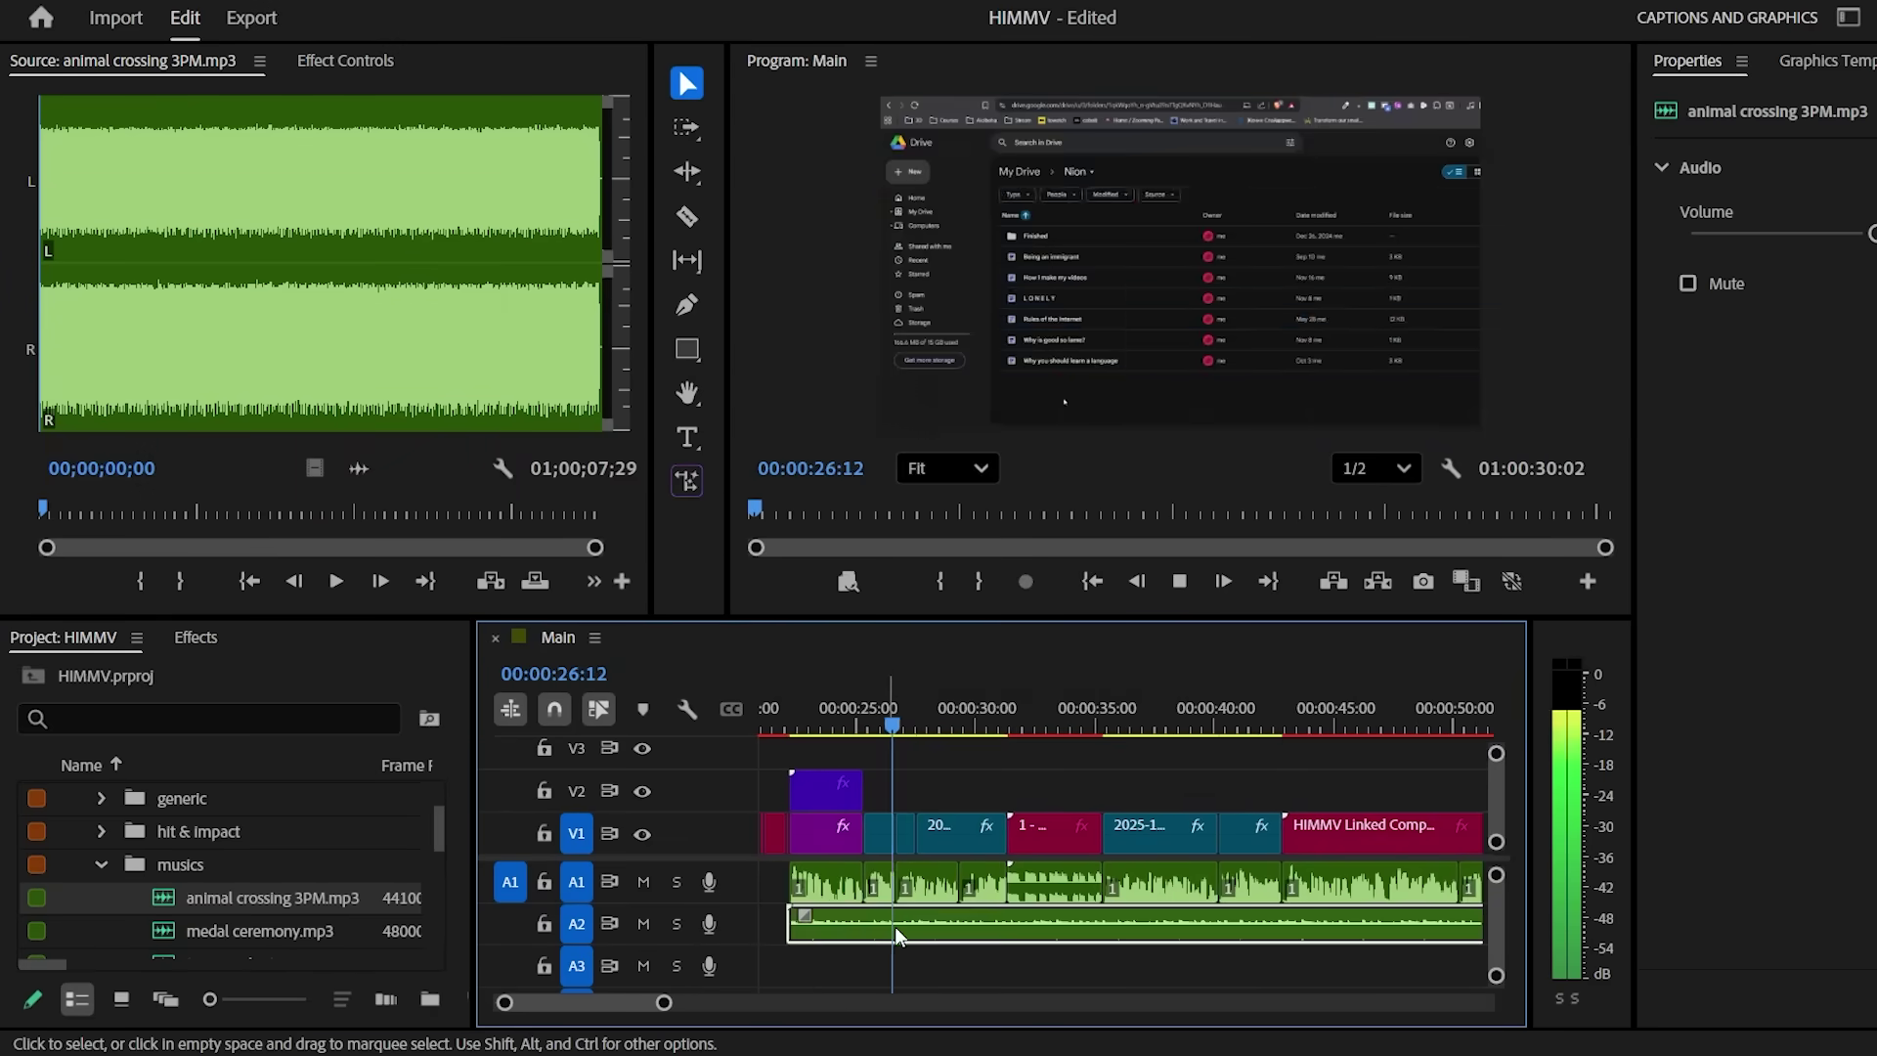
# Mark In and Out points around the swoosh-1.mp3 sound from the movement woosh bin and place it on audio track A3
pyautogui.click(870, 954)
pyautogui.scroll(-5, 122, 927)
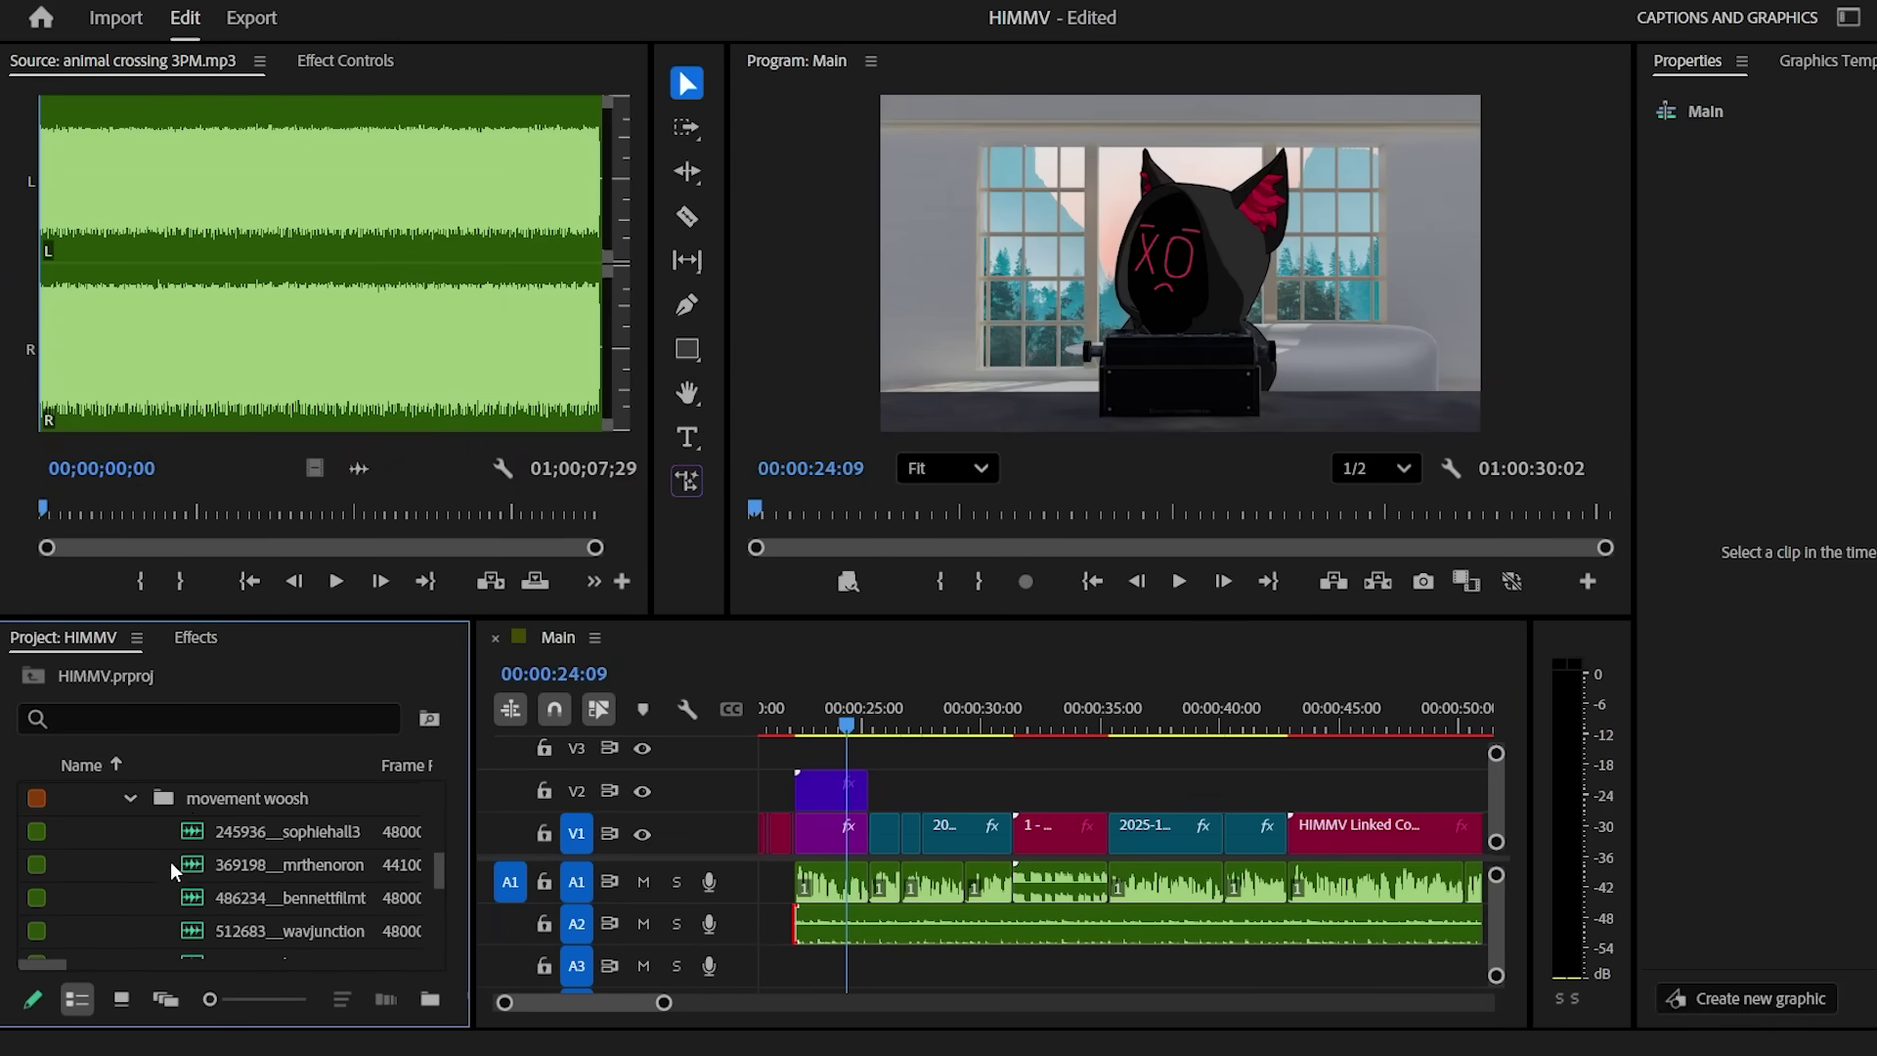
pyautogui.doubleClick(189, 895)
pyautogui.scroll(-1, 188, 909)
pyautogui.doubleClick(193, 931)
pyautogui.press('i')
pyautogui.press('o')
pyautogui.moveTo(359, 469); pyautogui.dragTo(1115, 967)
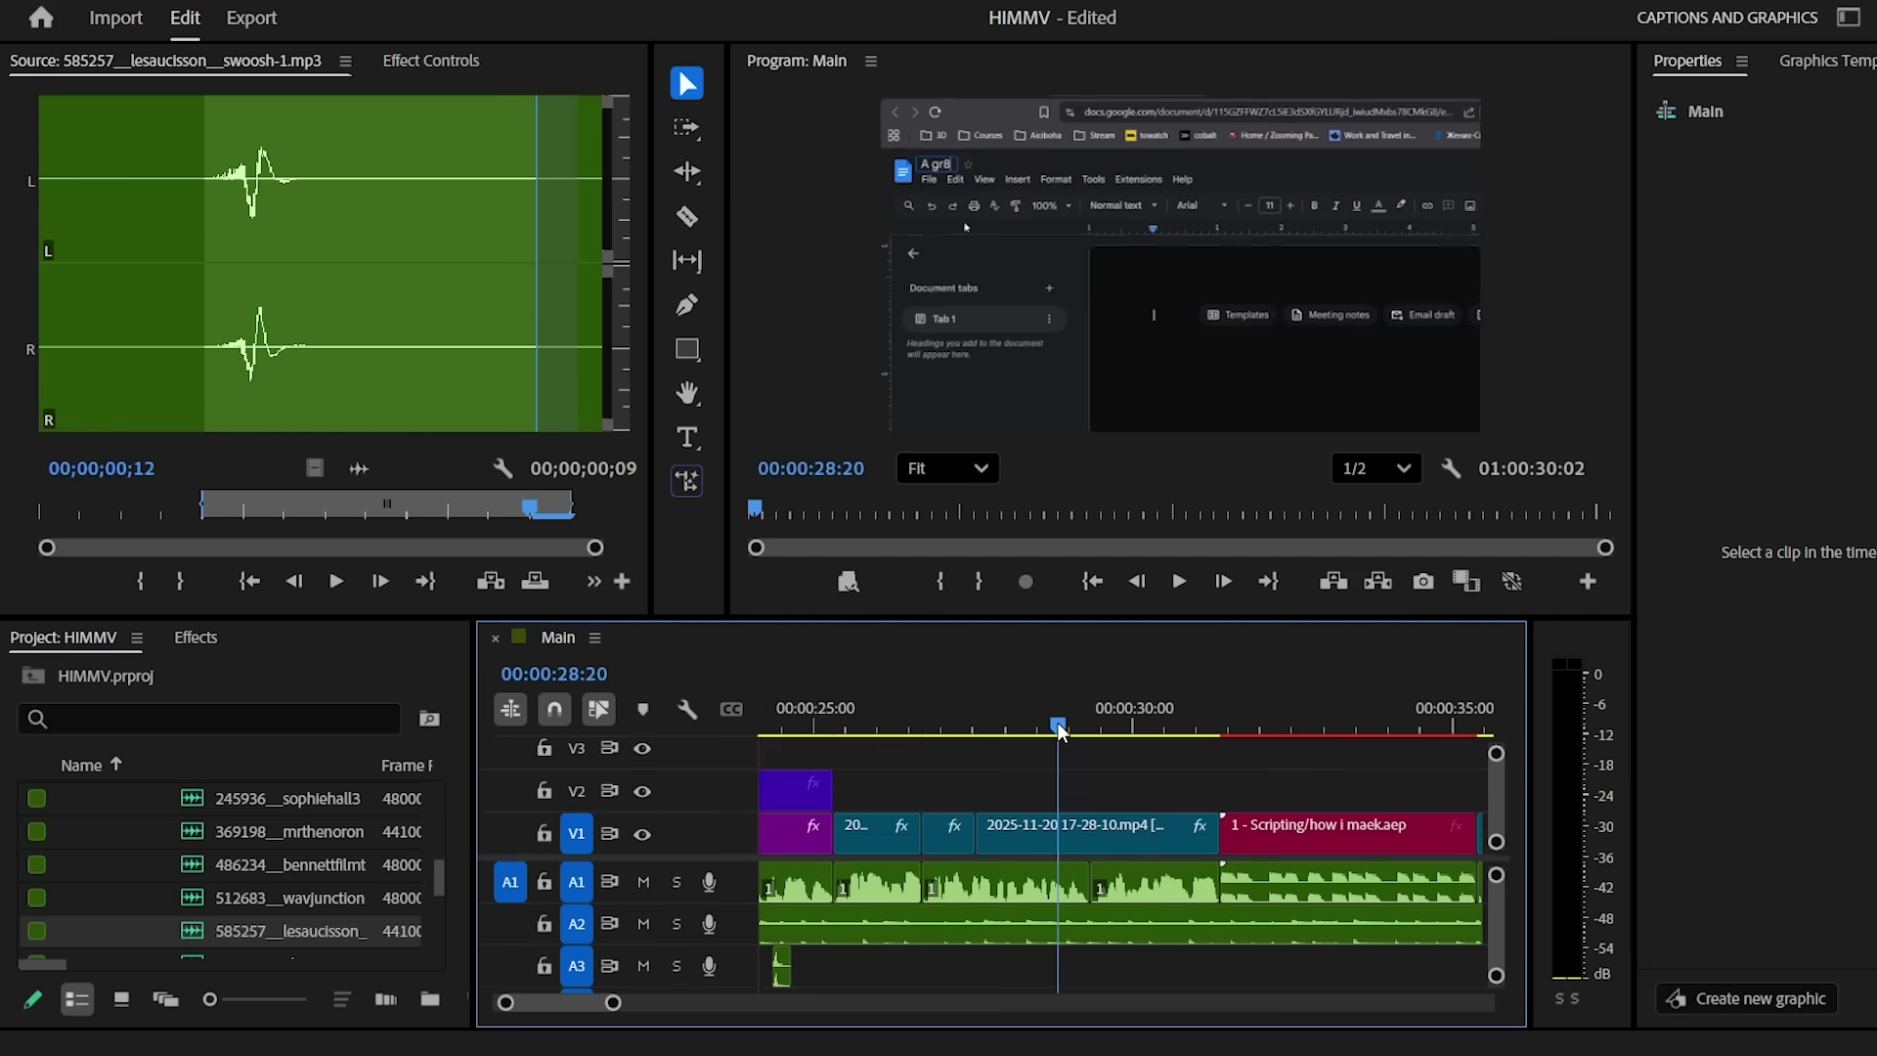
# Place the first sound from the riser bin on audio track A3 ahead of the swoosh and open its audio gain settings
pyautogui.click(88, 873)
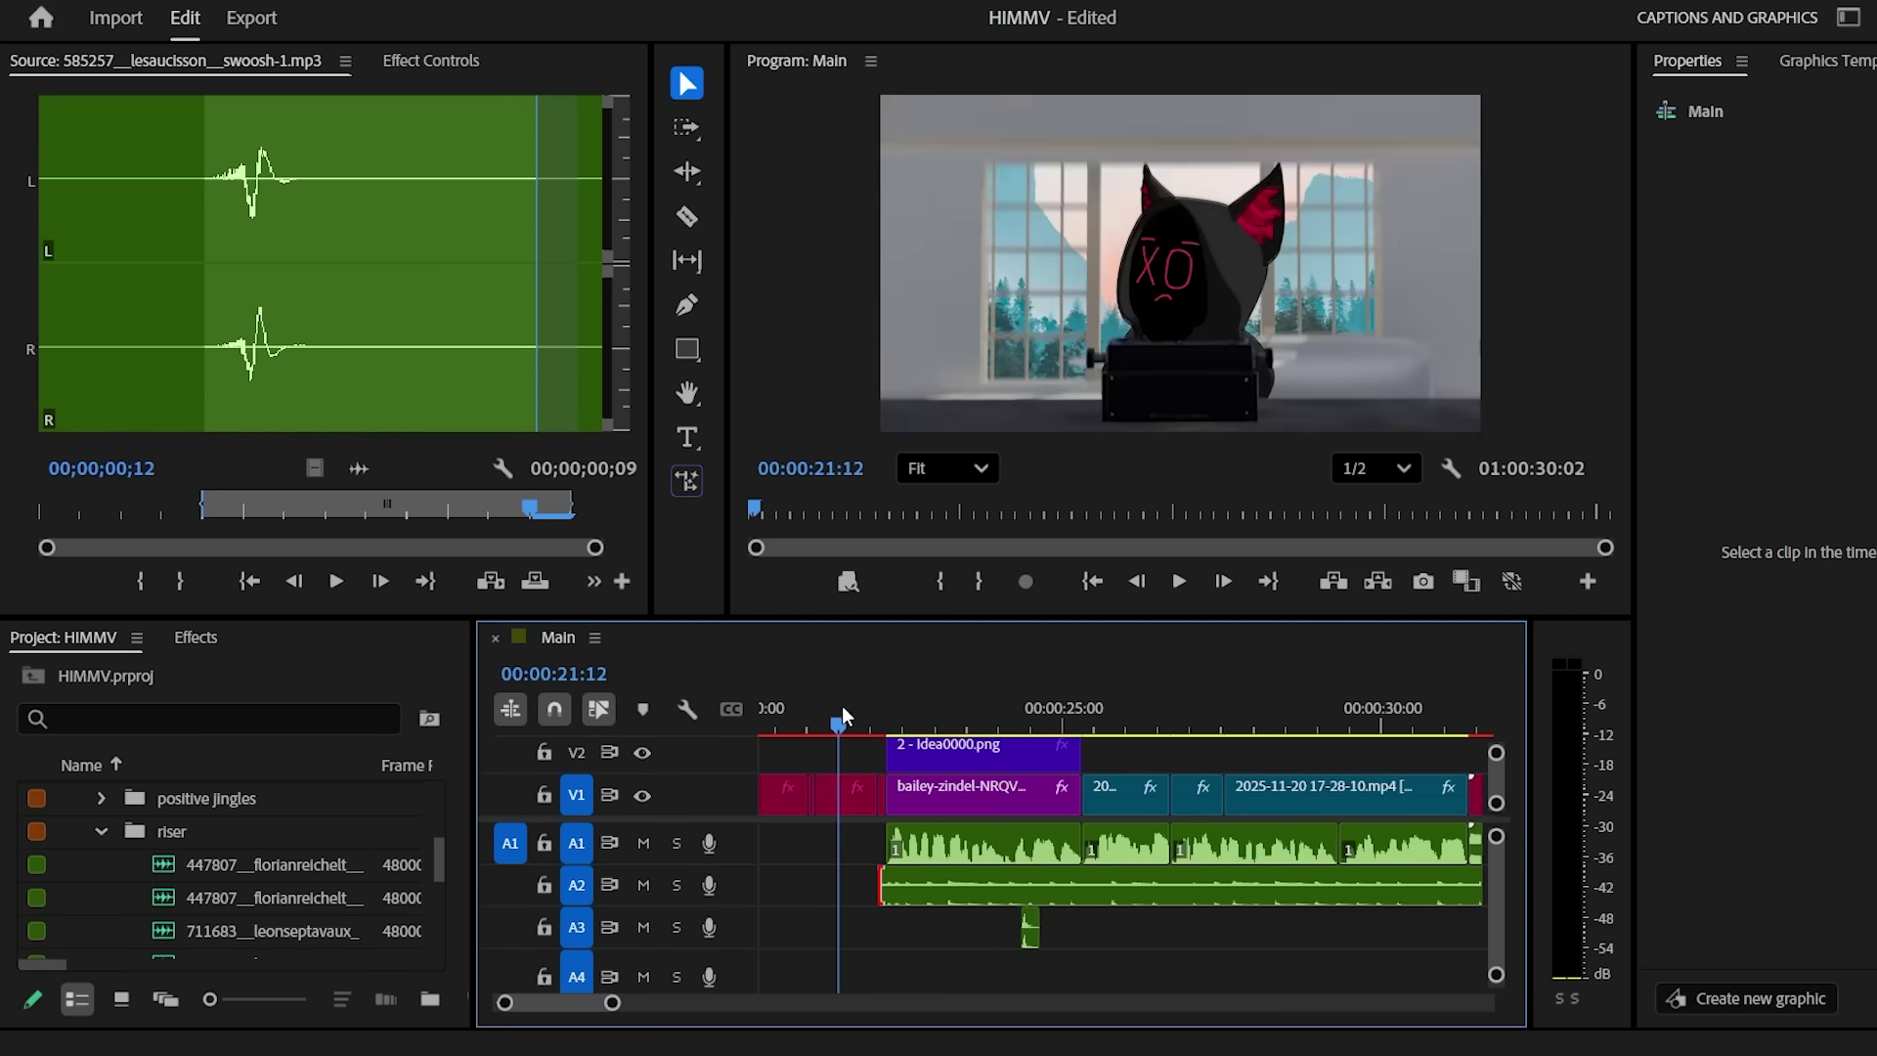
pyautogui.doubleClick(264, 864)
pyautogui.moveTo(264, 865); pyautogui.dragTo(919, 927)
pyautogui.press('g')
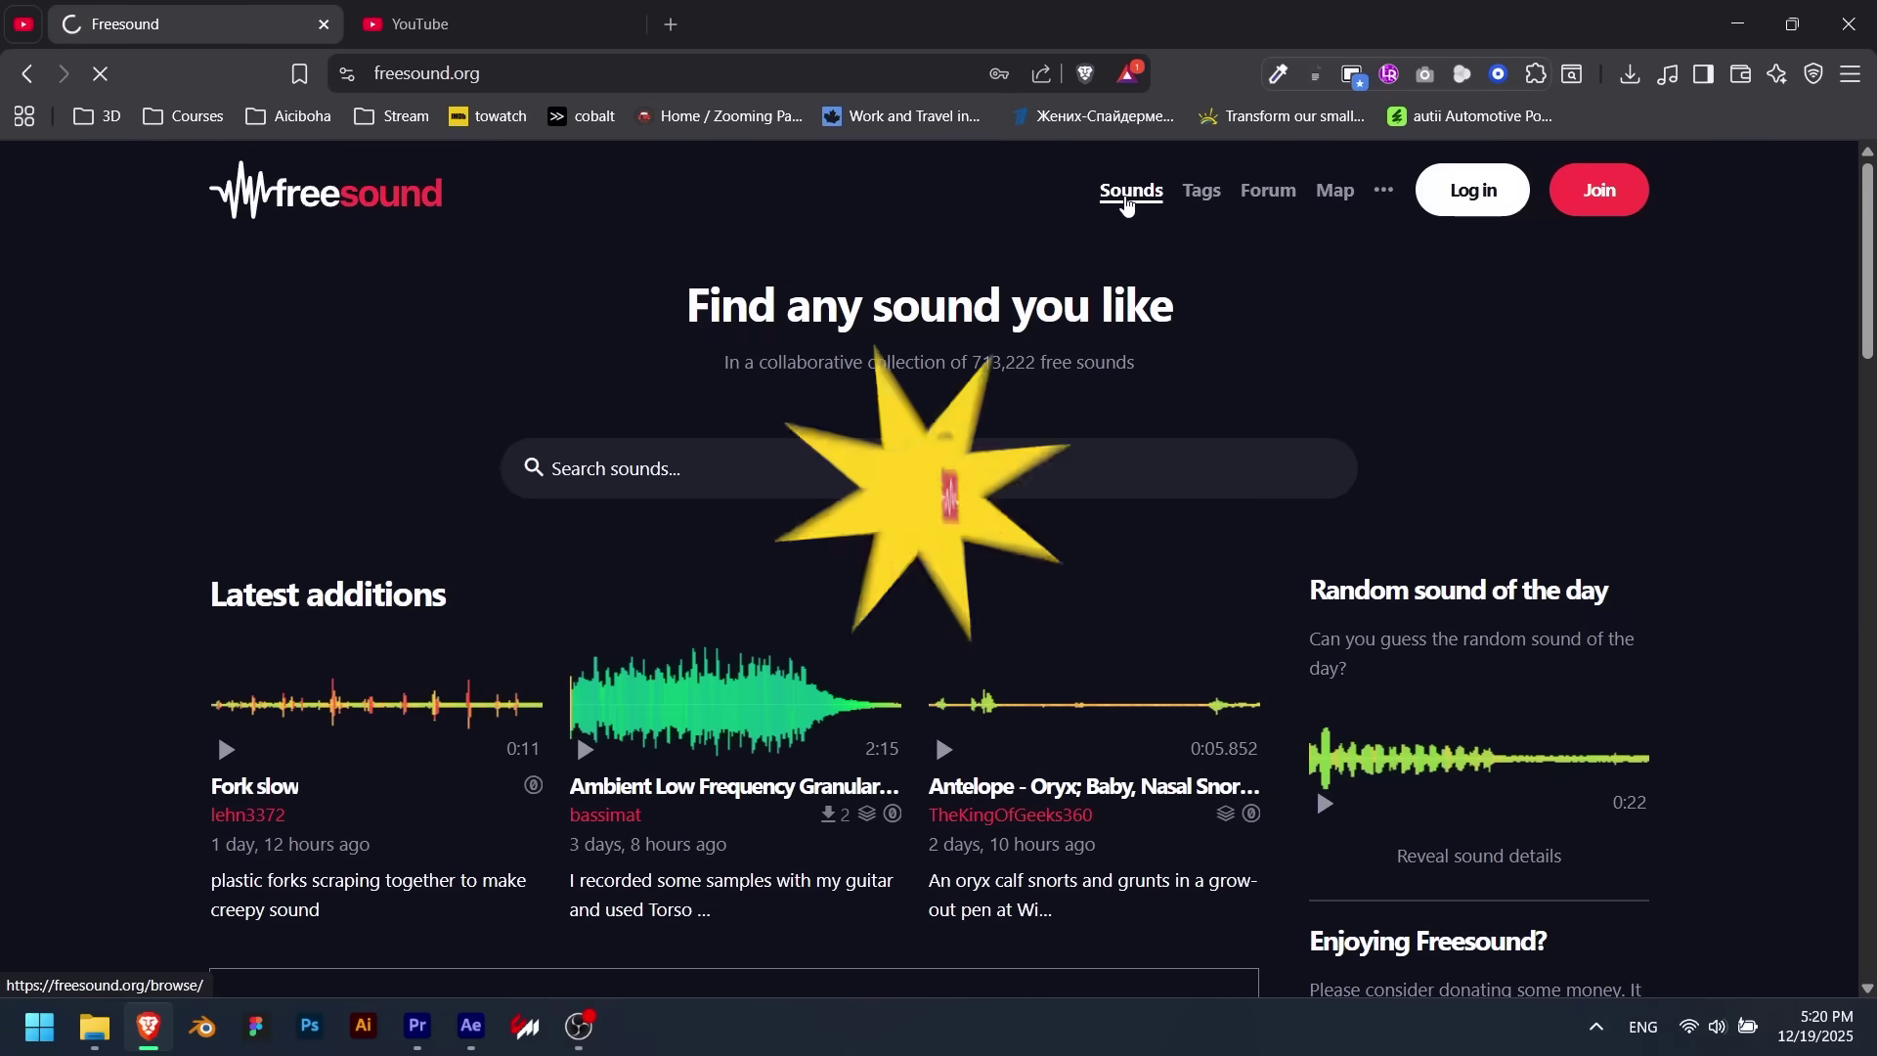
# Open the Sounds page on Freesound and browse the available sounds
pyautogui.click(1126, 193)
pyautogui.scroll(-10, 204, 540)
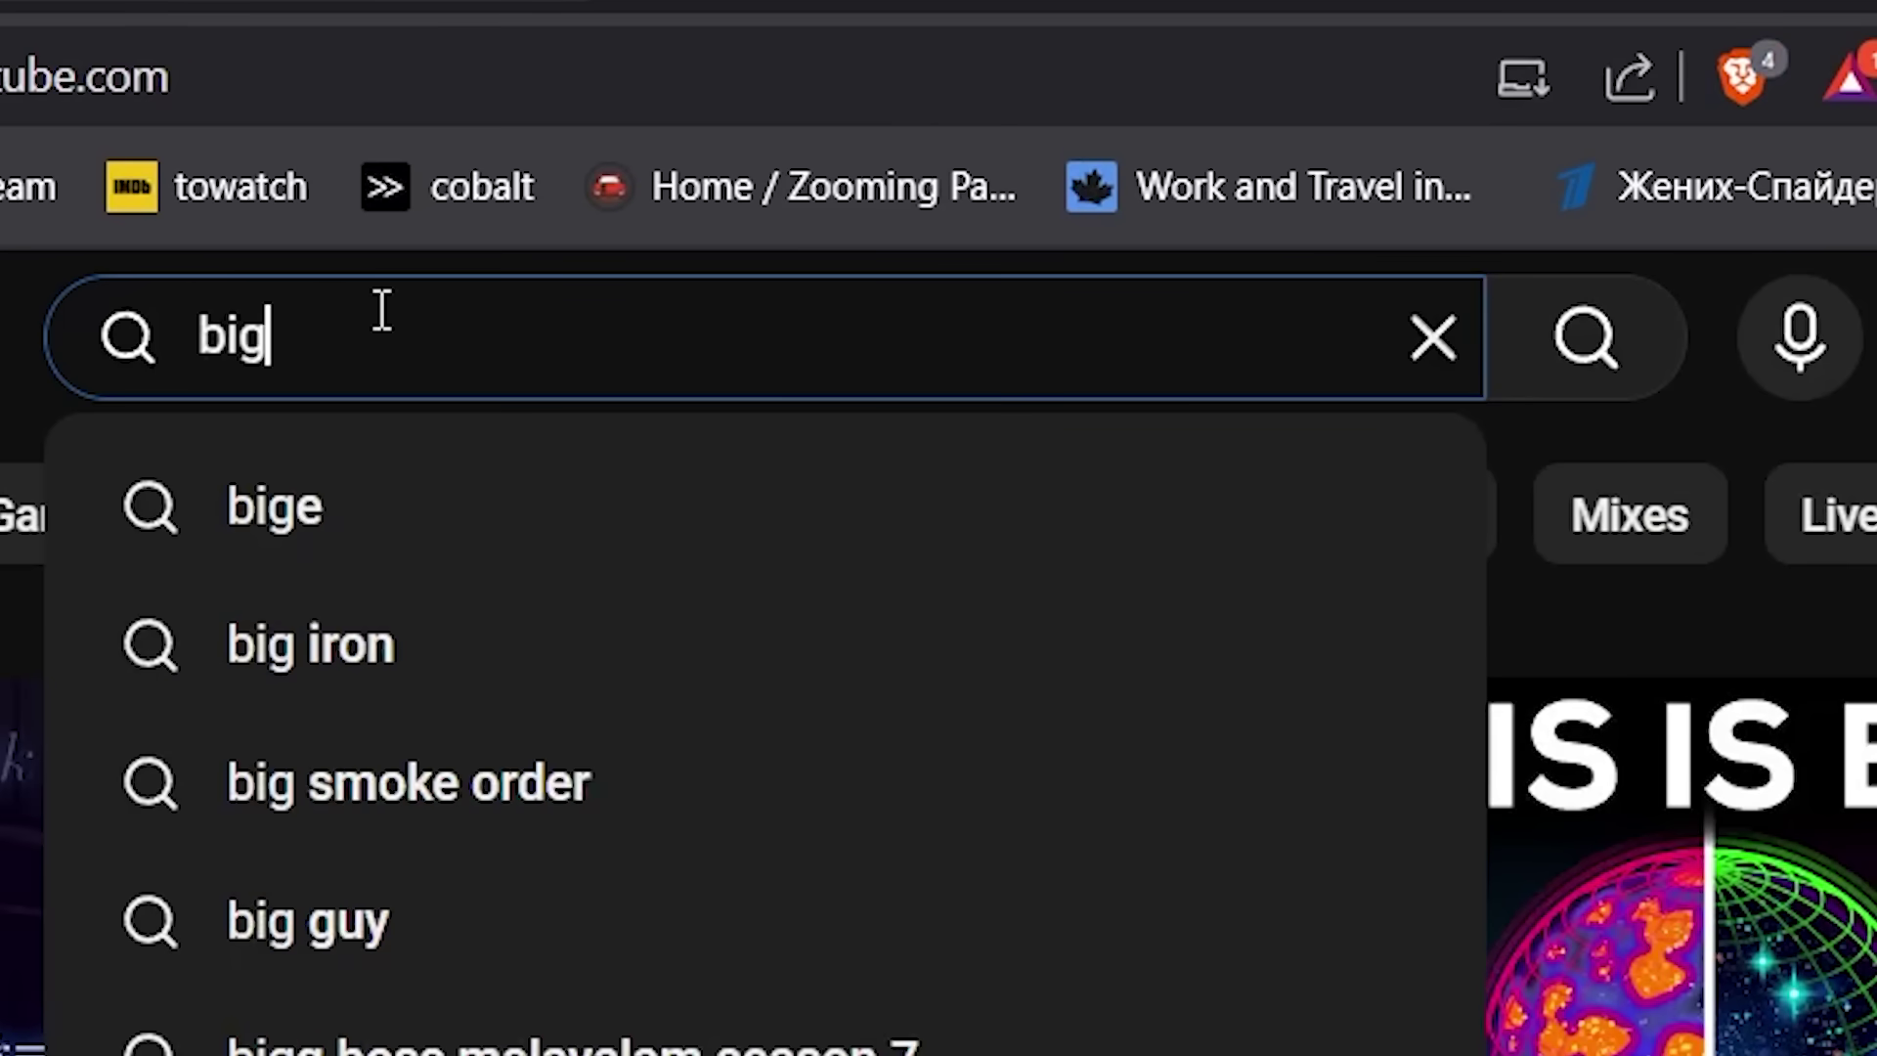
# Search YouTube for "big boom with the glass breaking and cat meowing sound effect oh yeaaaa"
pyautogui.write('boom with the gla')
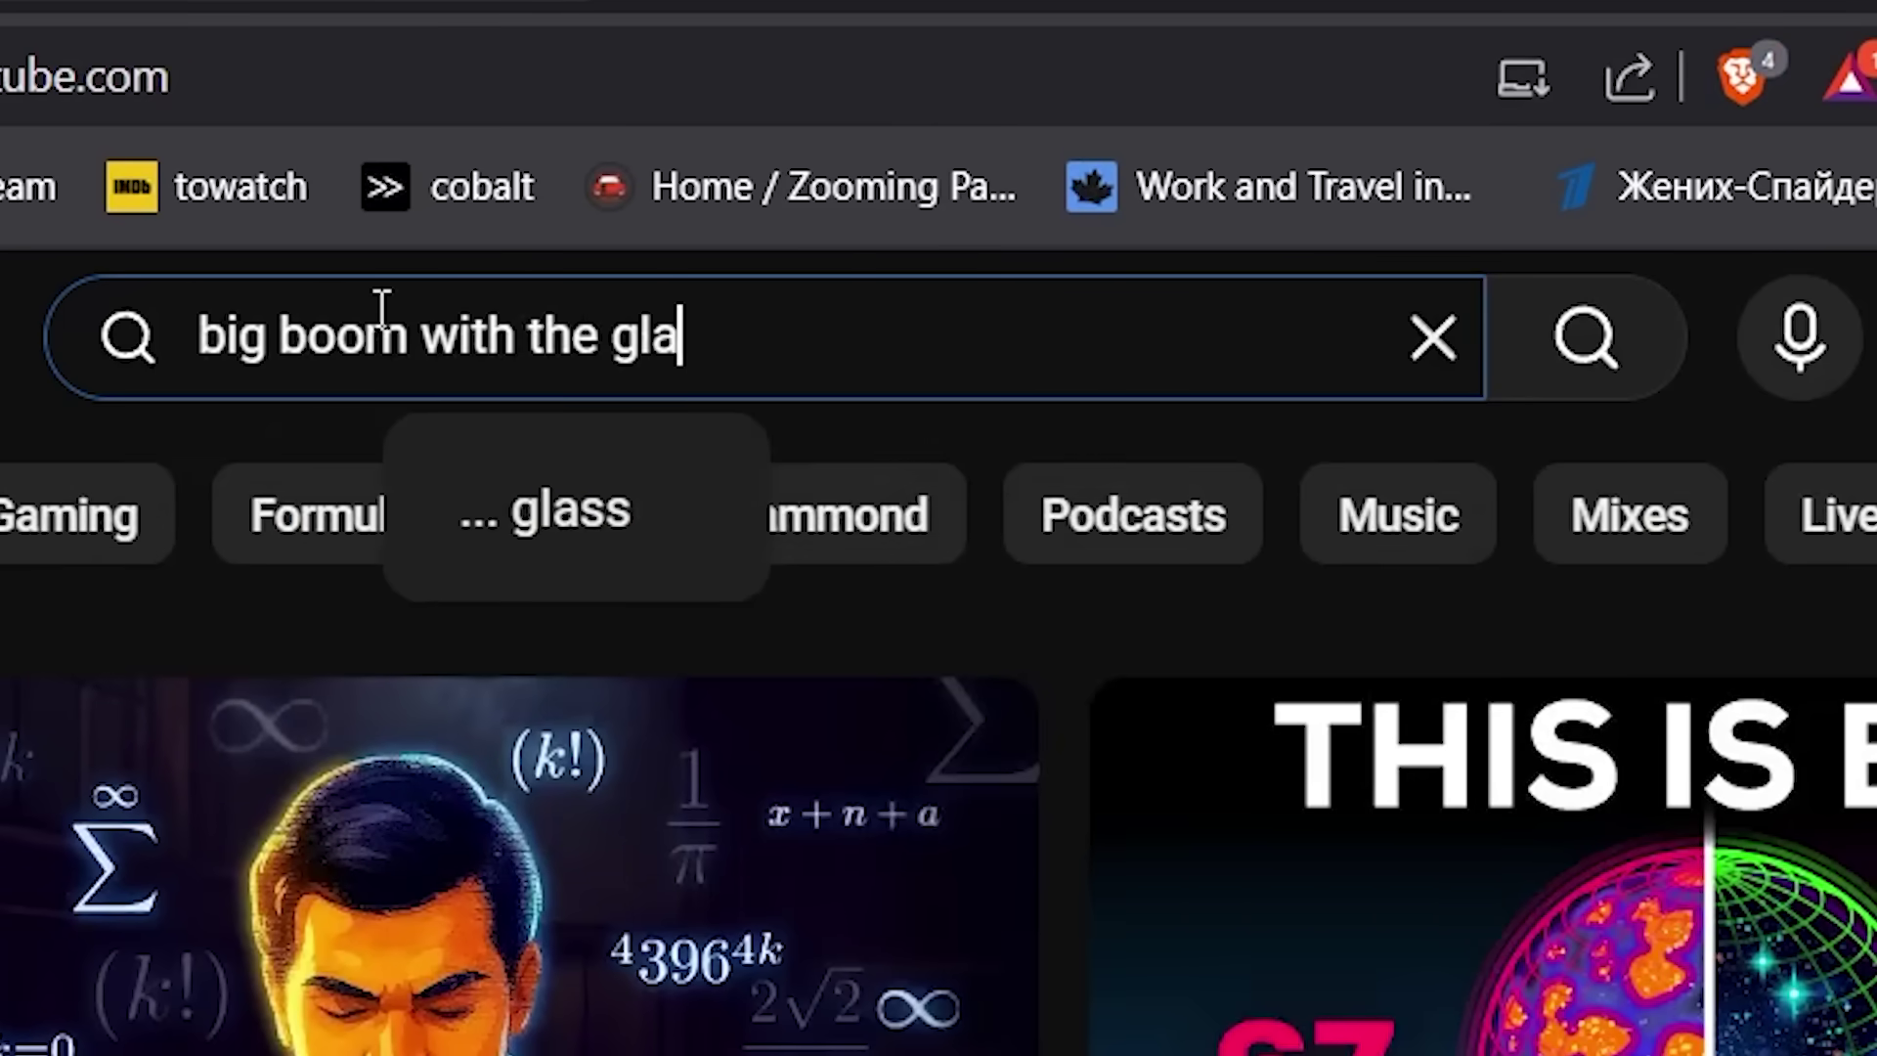
pyautogui.write('ss breaking and cat ')
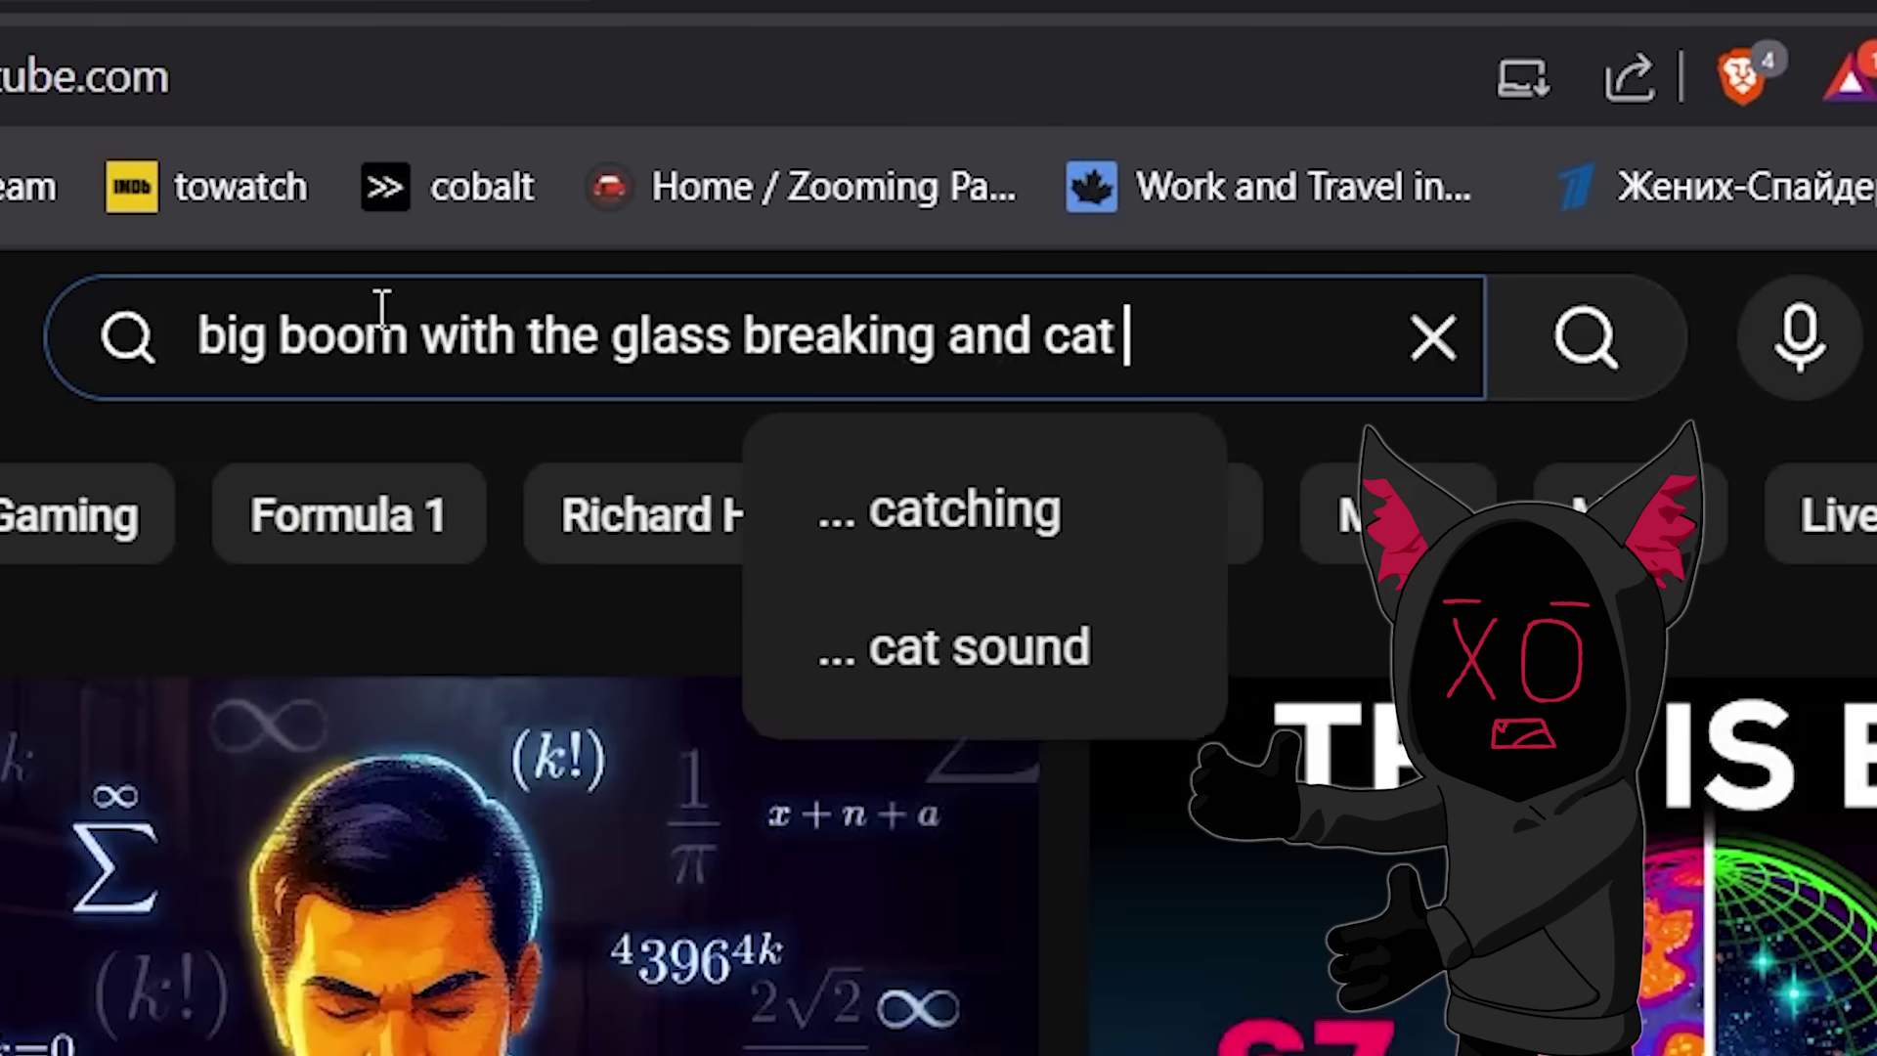
pyautogui.write('meowing sound eff')
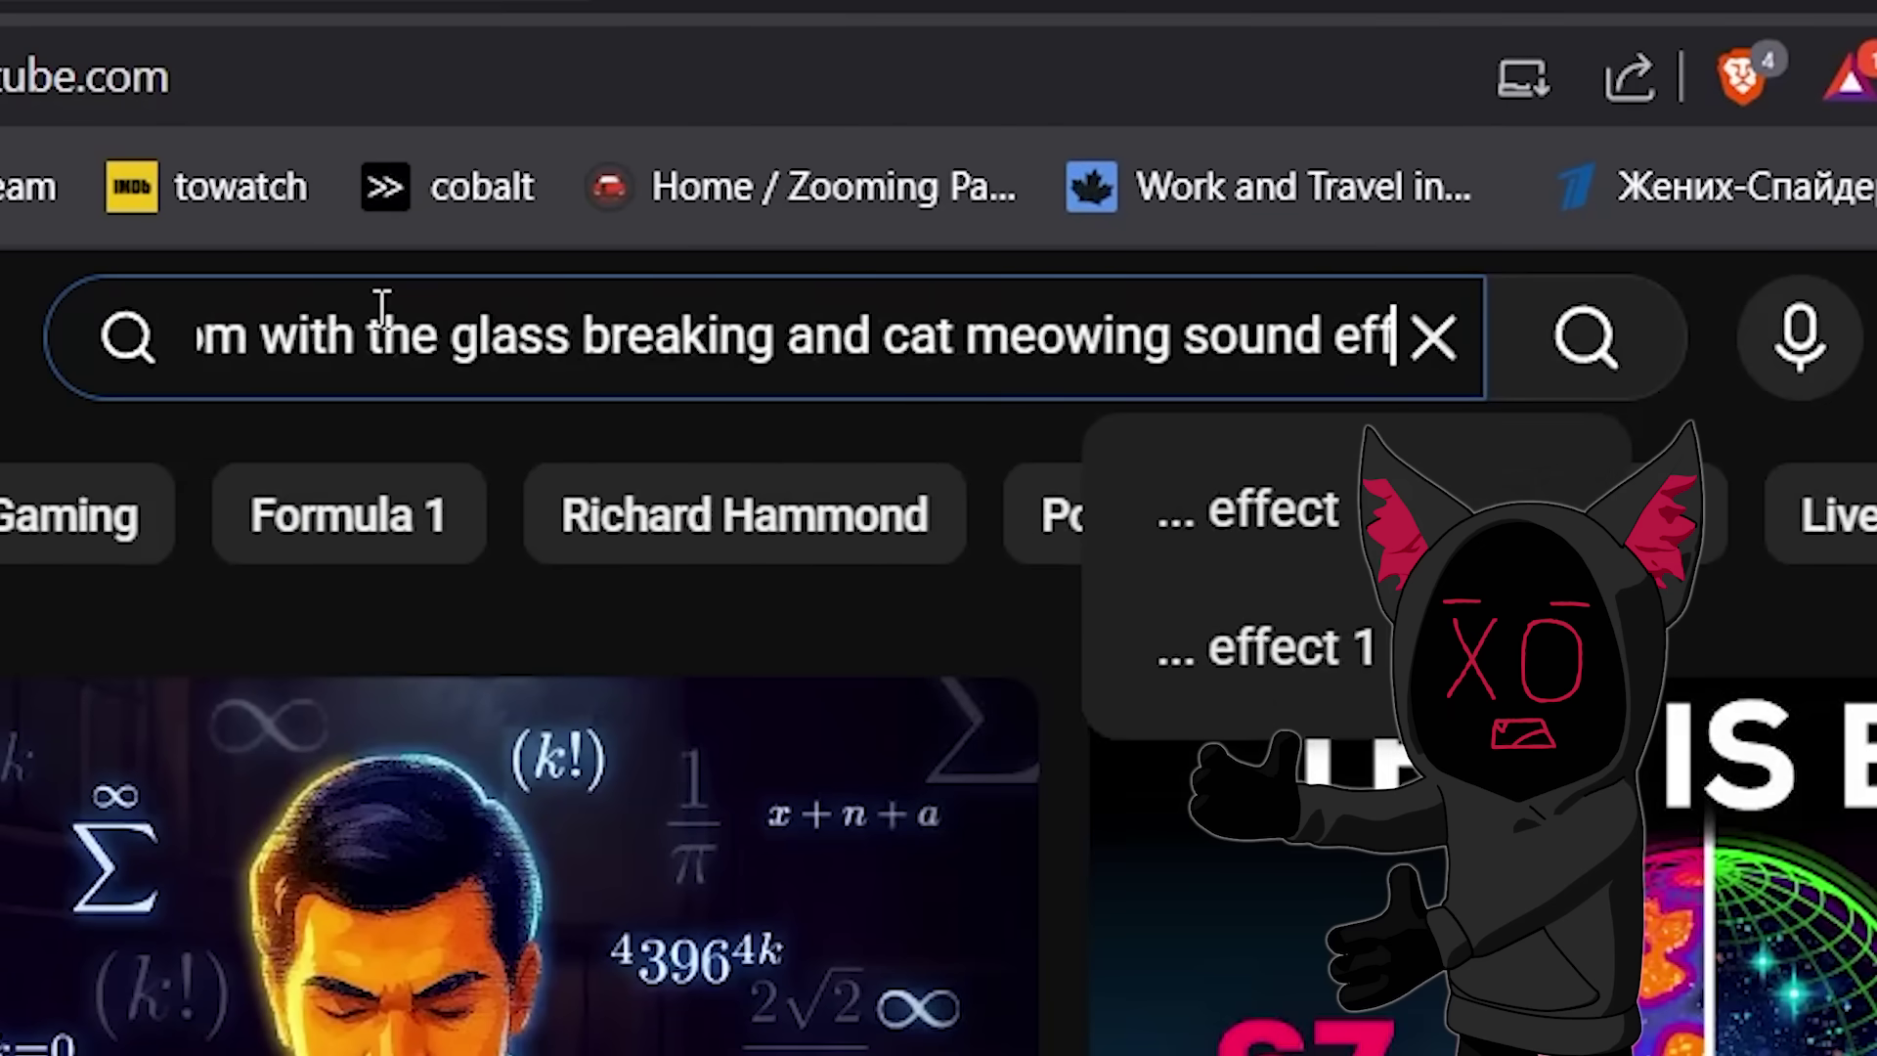
pyautogui.write('ect oh yeaaaa')
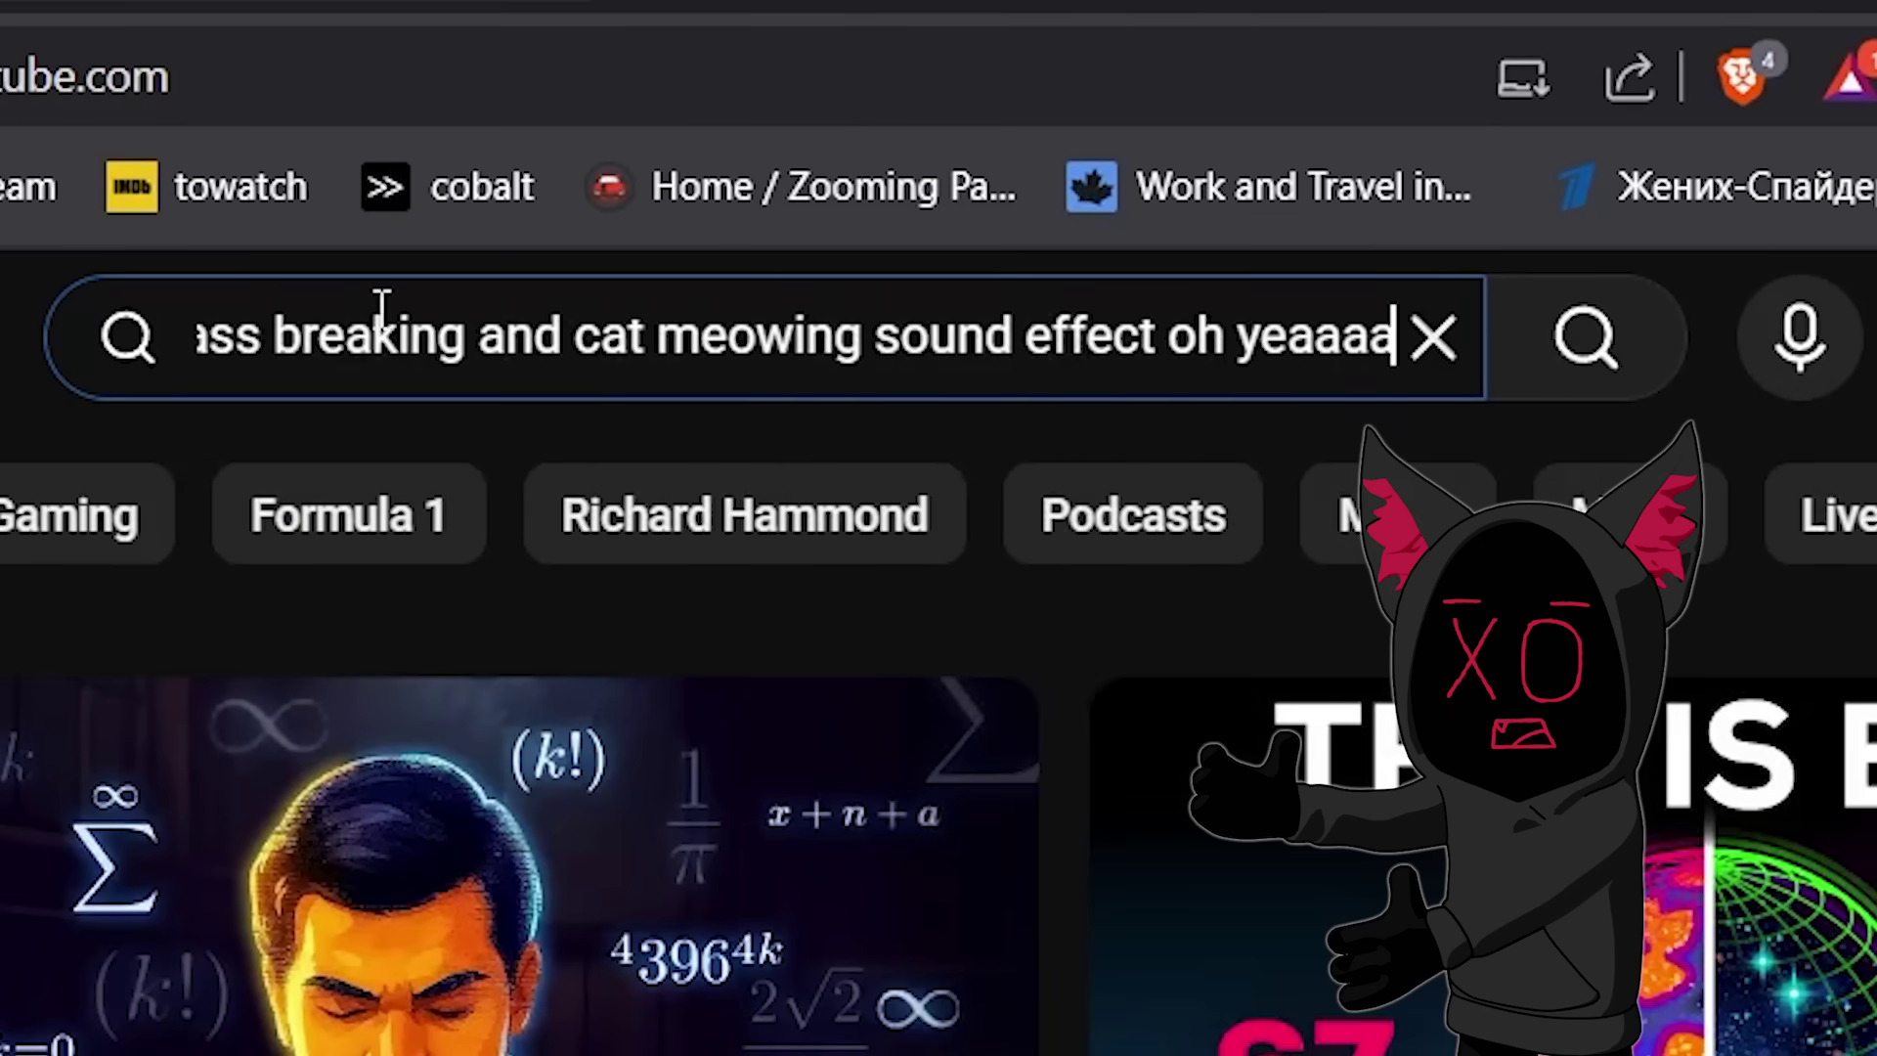
pyautogui.press('Return')
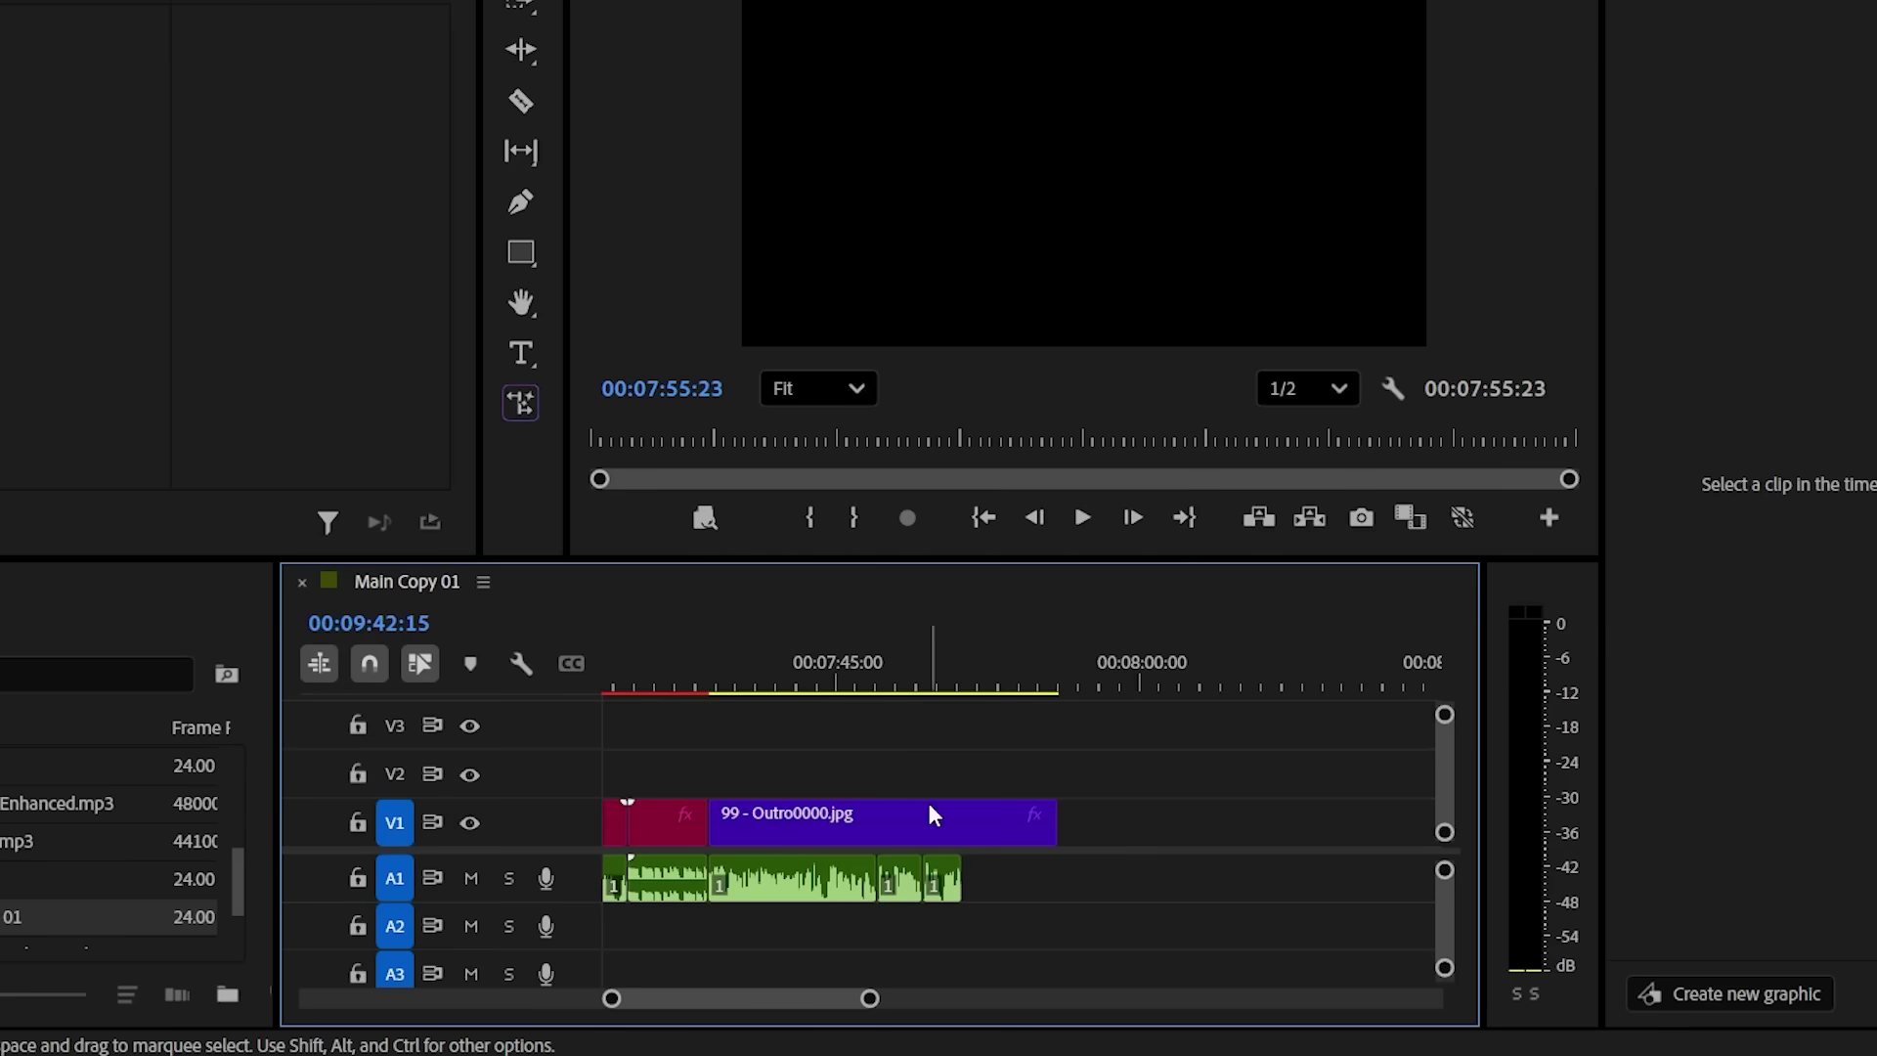
# Extend the end of the 99 - Outro0000.jpg clip on V1 and mark the sequence's Out point at 00:08:02:07
pyautogui.moveTo(1056, 822); pyautogui.dragTo(1344, 817)
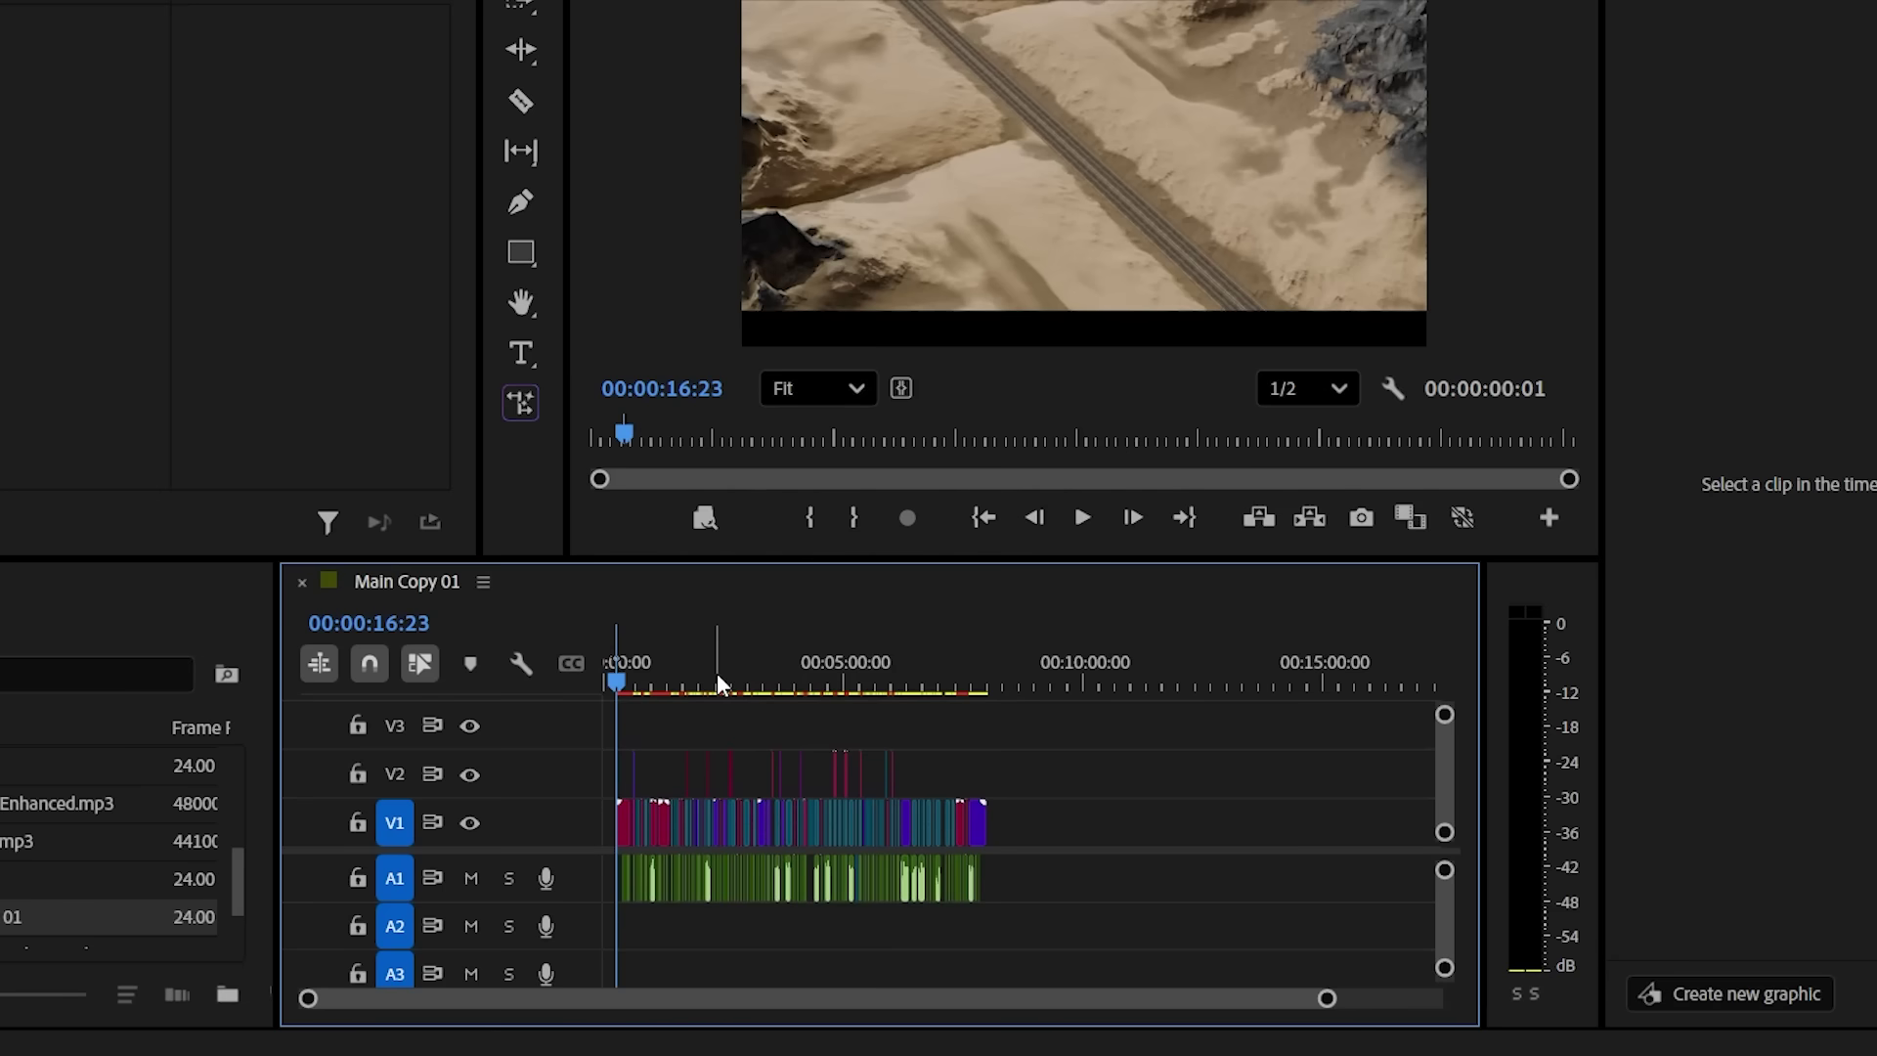
pyautogui.click(990, 673)
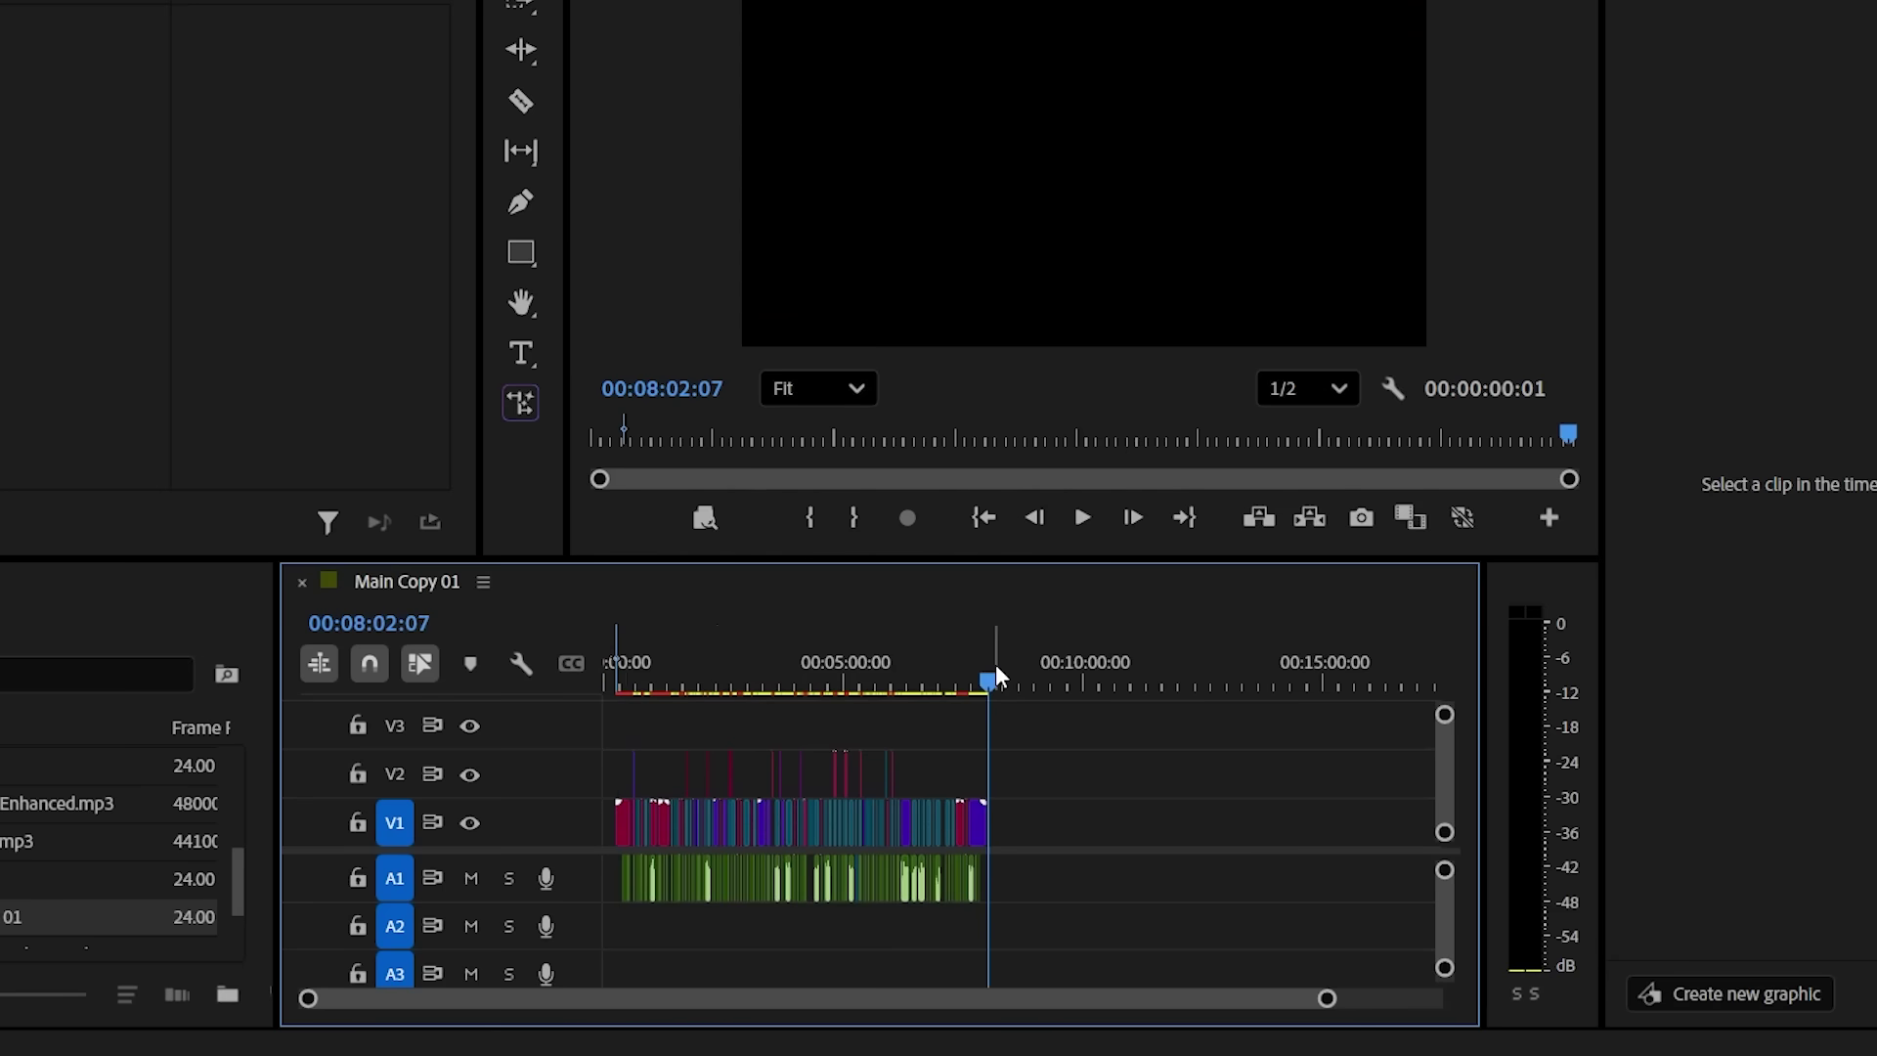
pyautogui.press('o')
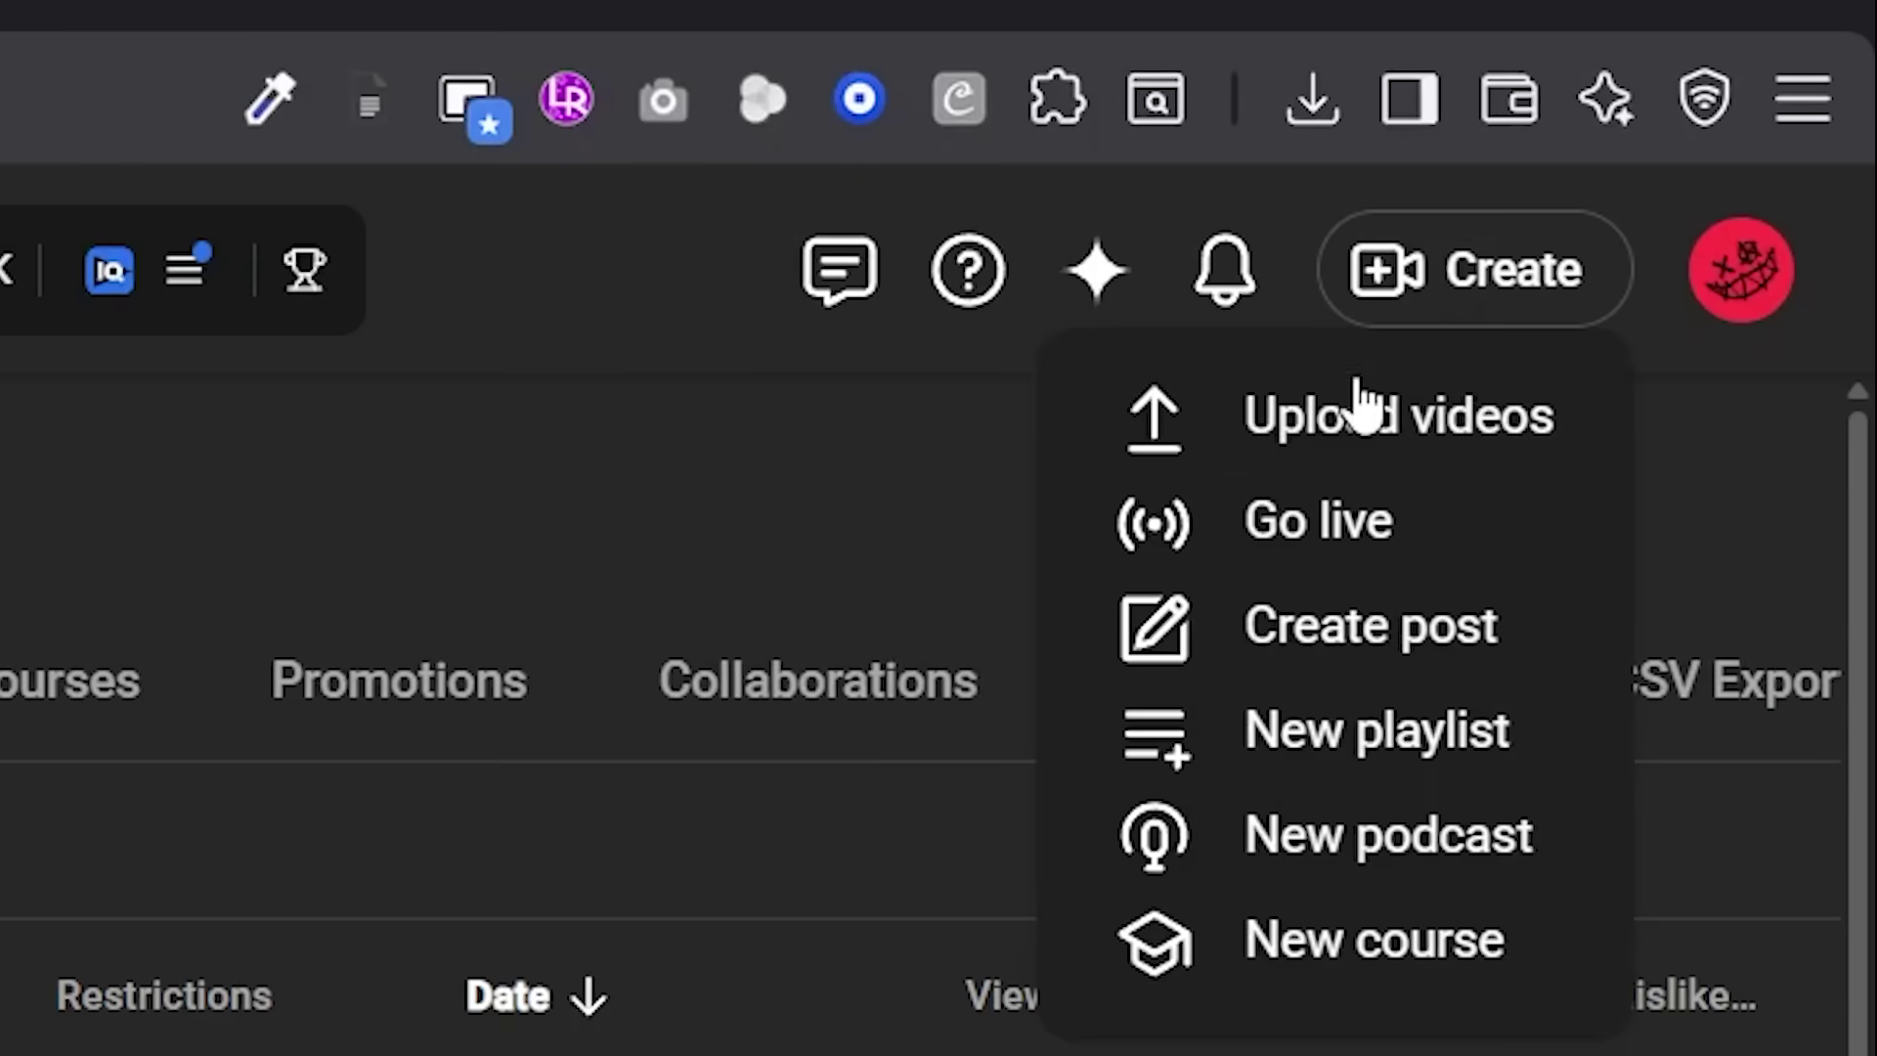
# Start a video upload in YouTube Studio and add A GR8 VIDEO EYEDEA.mp4 from the Renders folder
pyautogui.click(1349, 416)
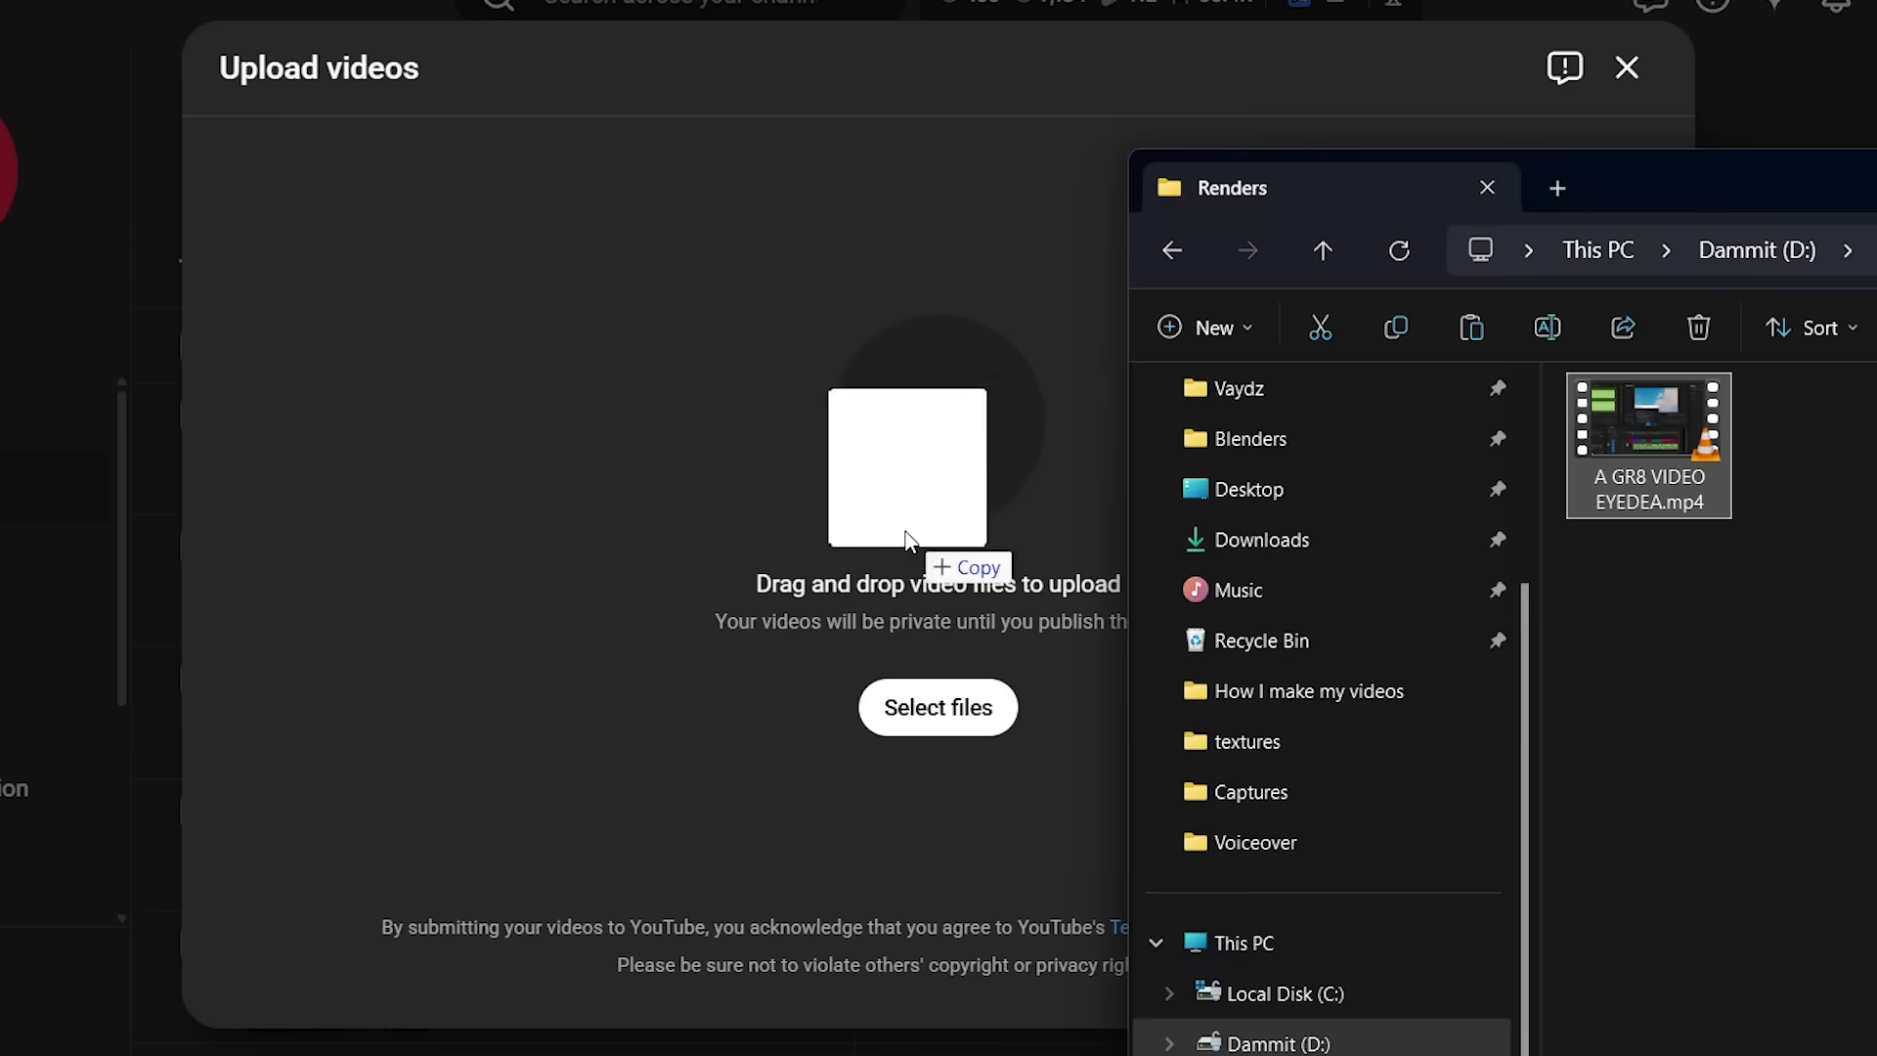
pyautogui.moveTo(922, 537); pyautogui.dragTo(906, 537)
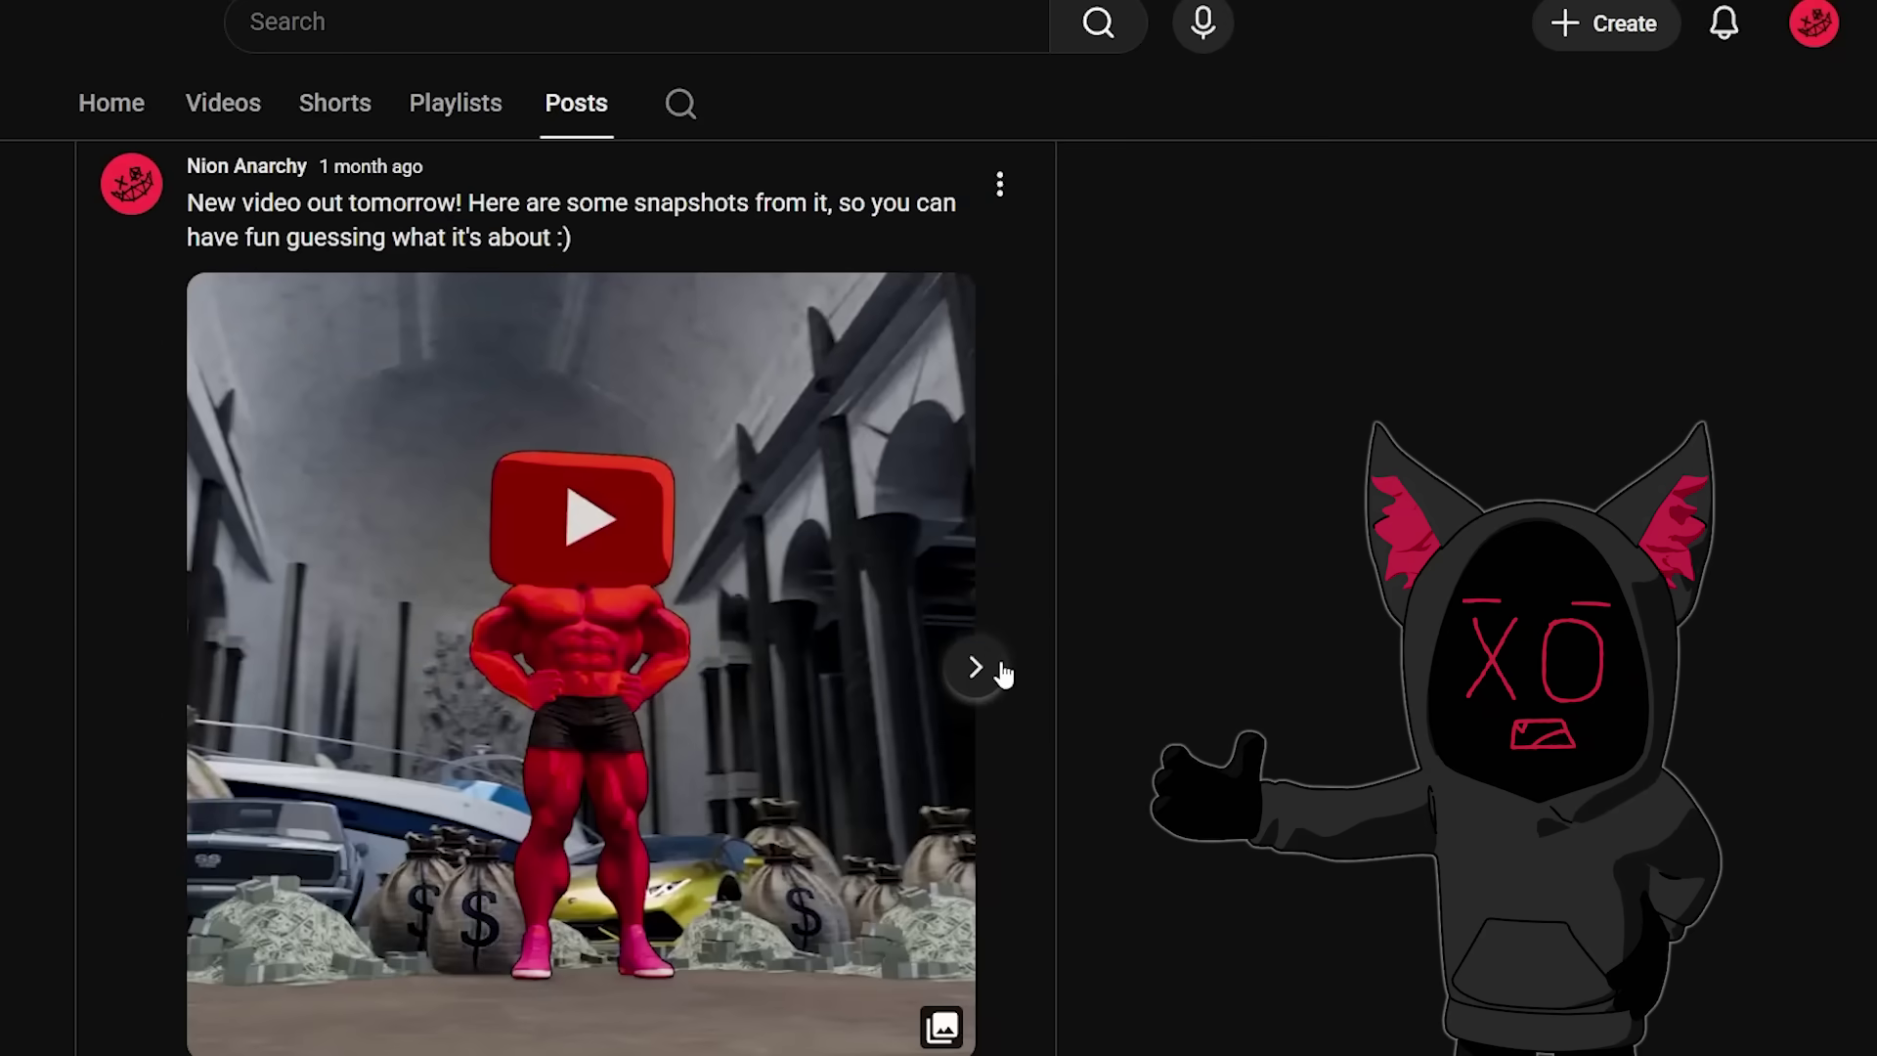
# Browse the channel's Posts page and view the snapshot images shared in the video teaser posts
pyautogui.click(975, 667)
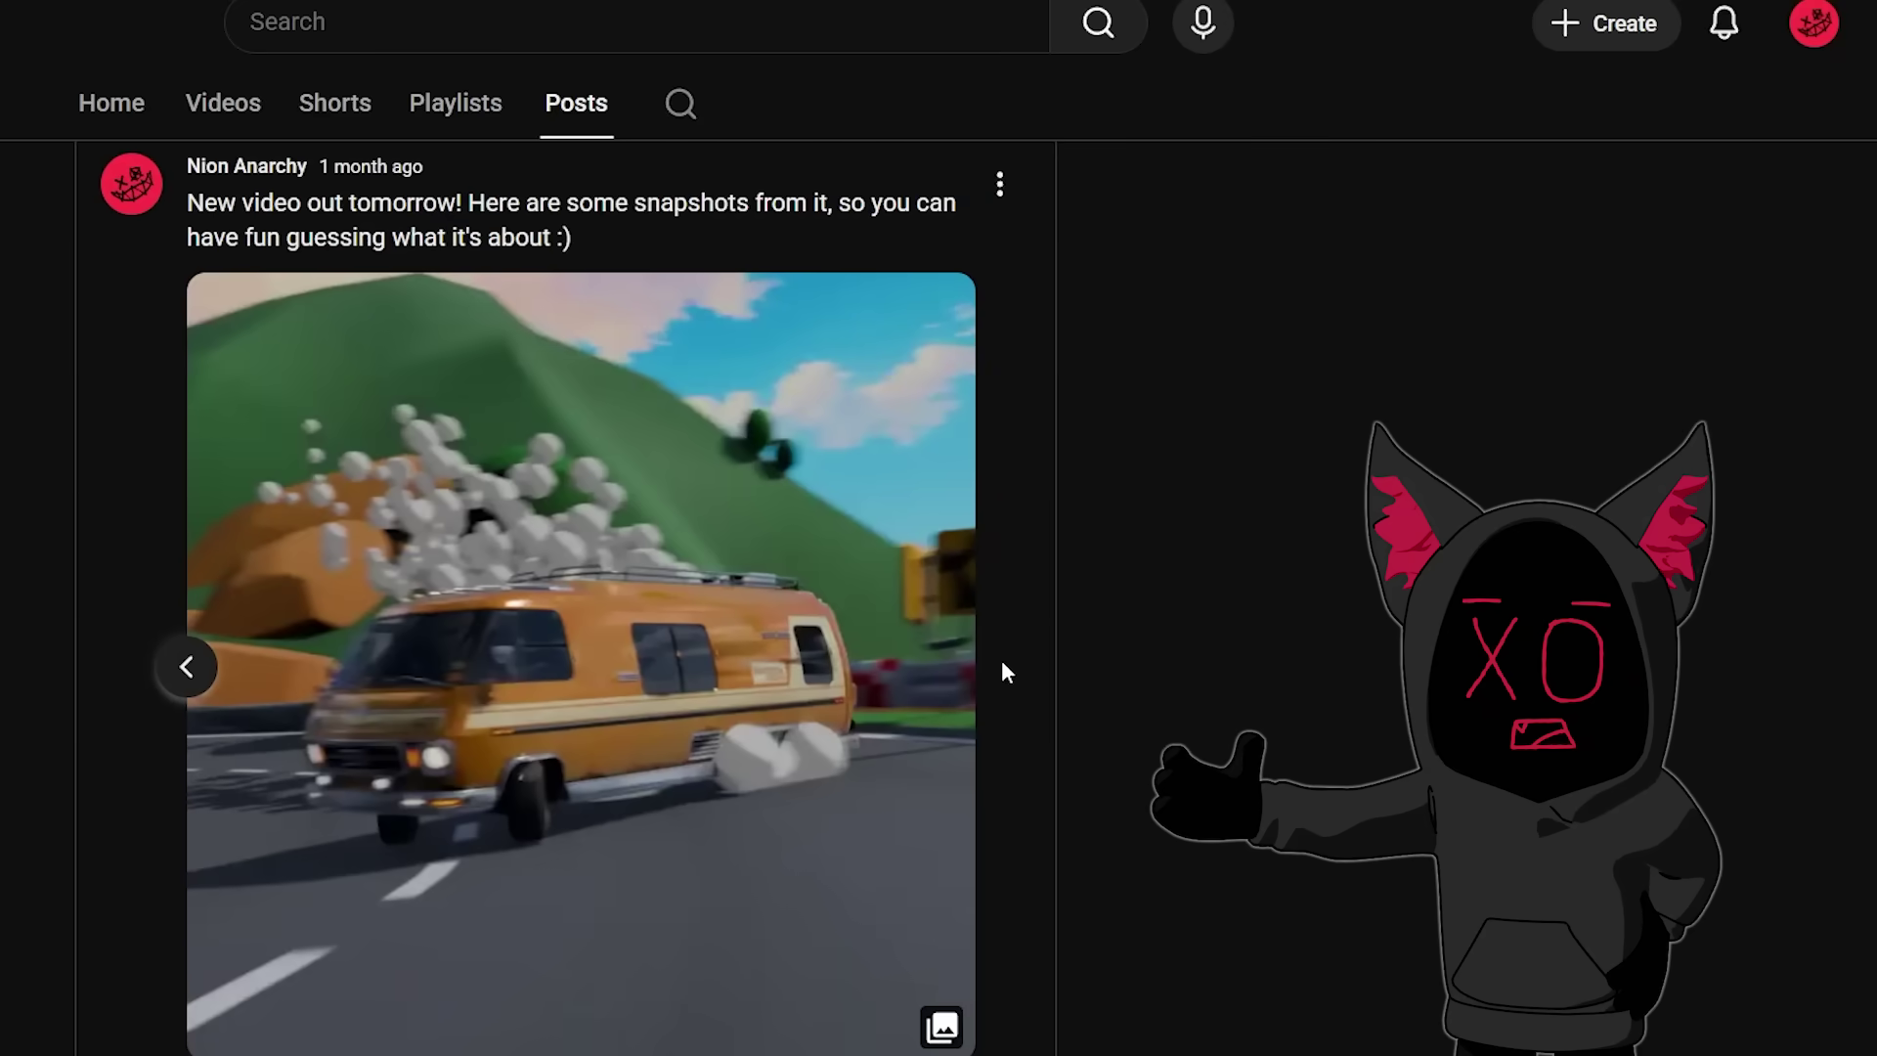
pyautogui.scroll(-15, 1001, 670)
pyautogui.click(976, 645)
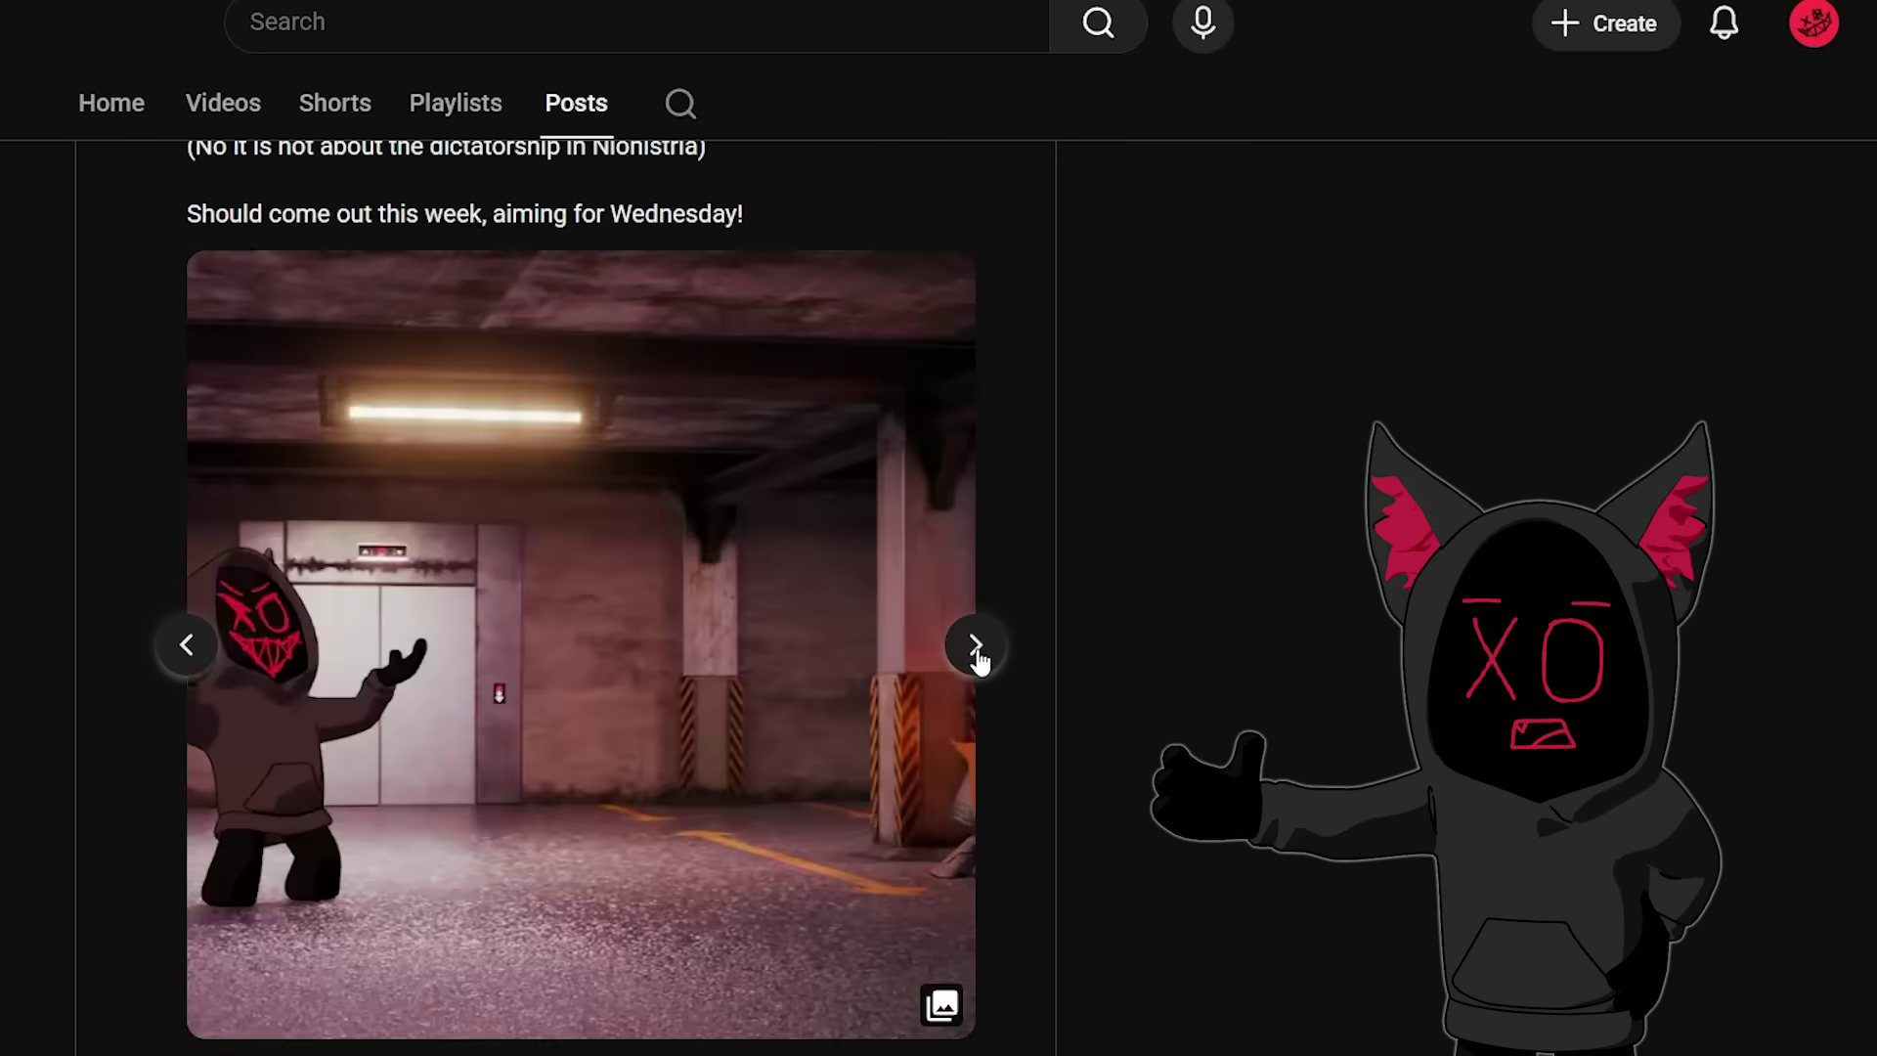
pyautogui.click(976, 645)
pyautogui.click(976, 645)
pyautogui.click(976, 645)
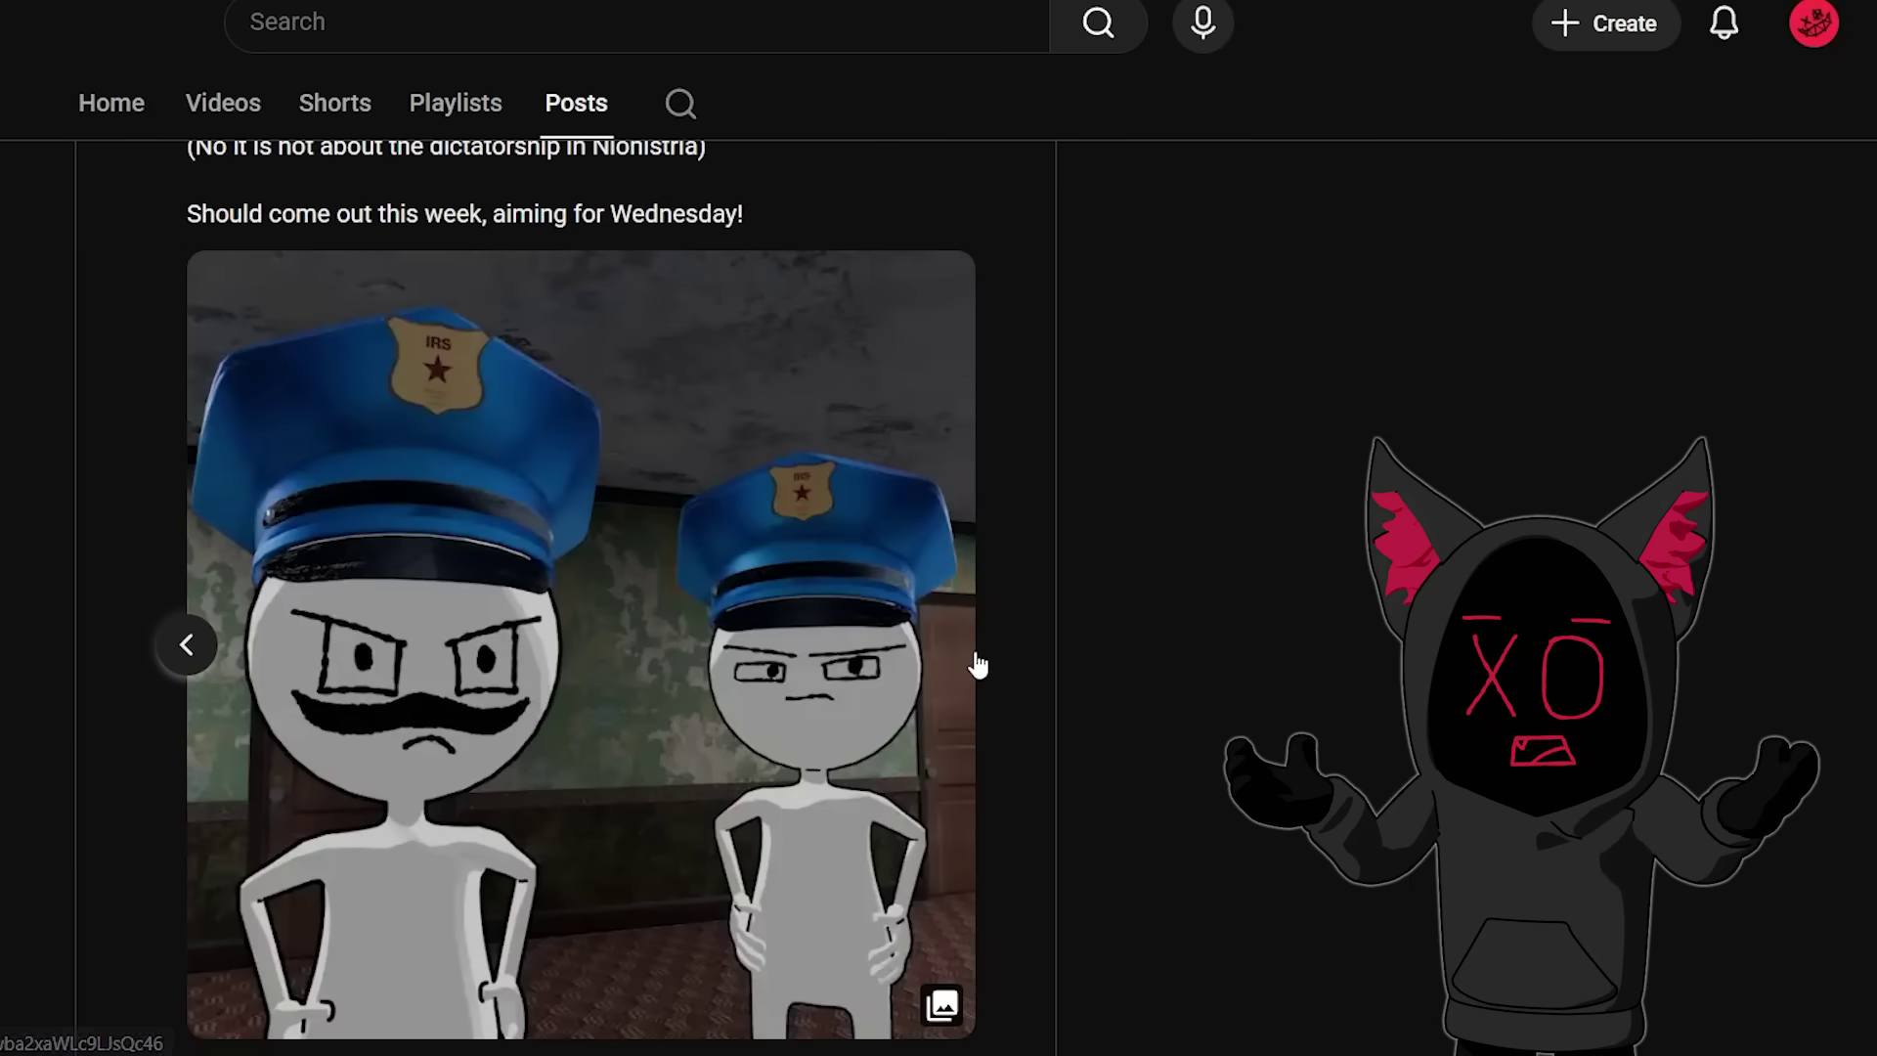
pyautogui.scroll(-20, 1846, 939)
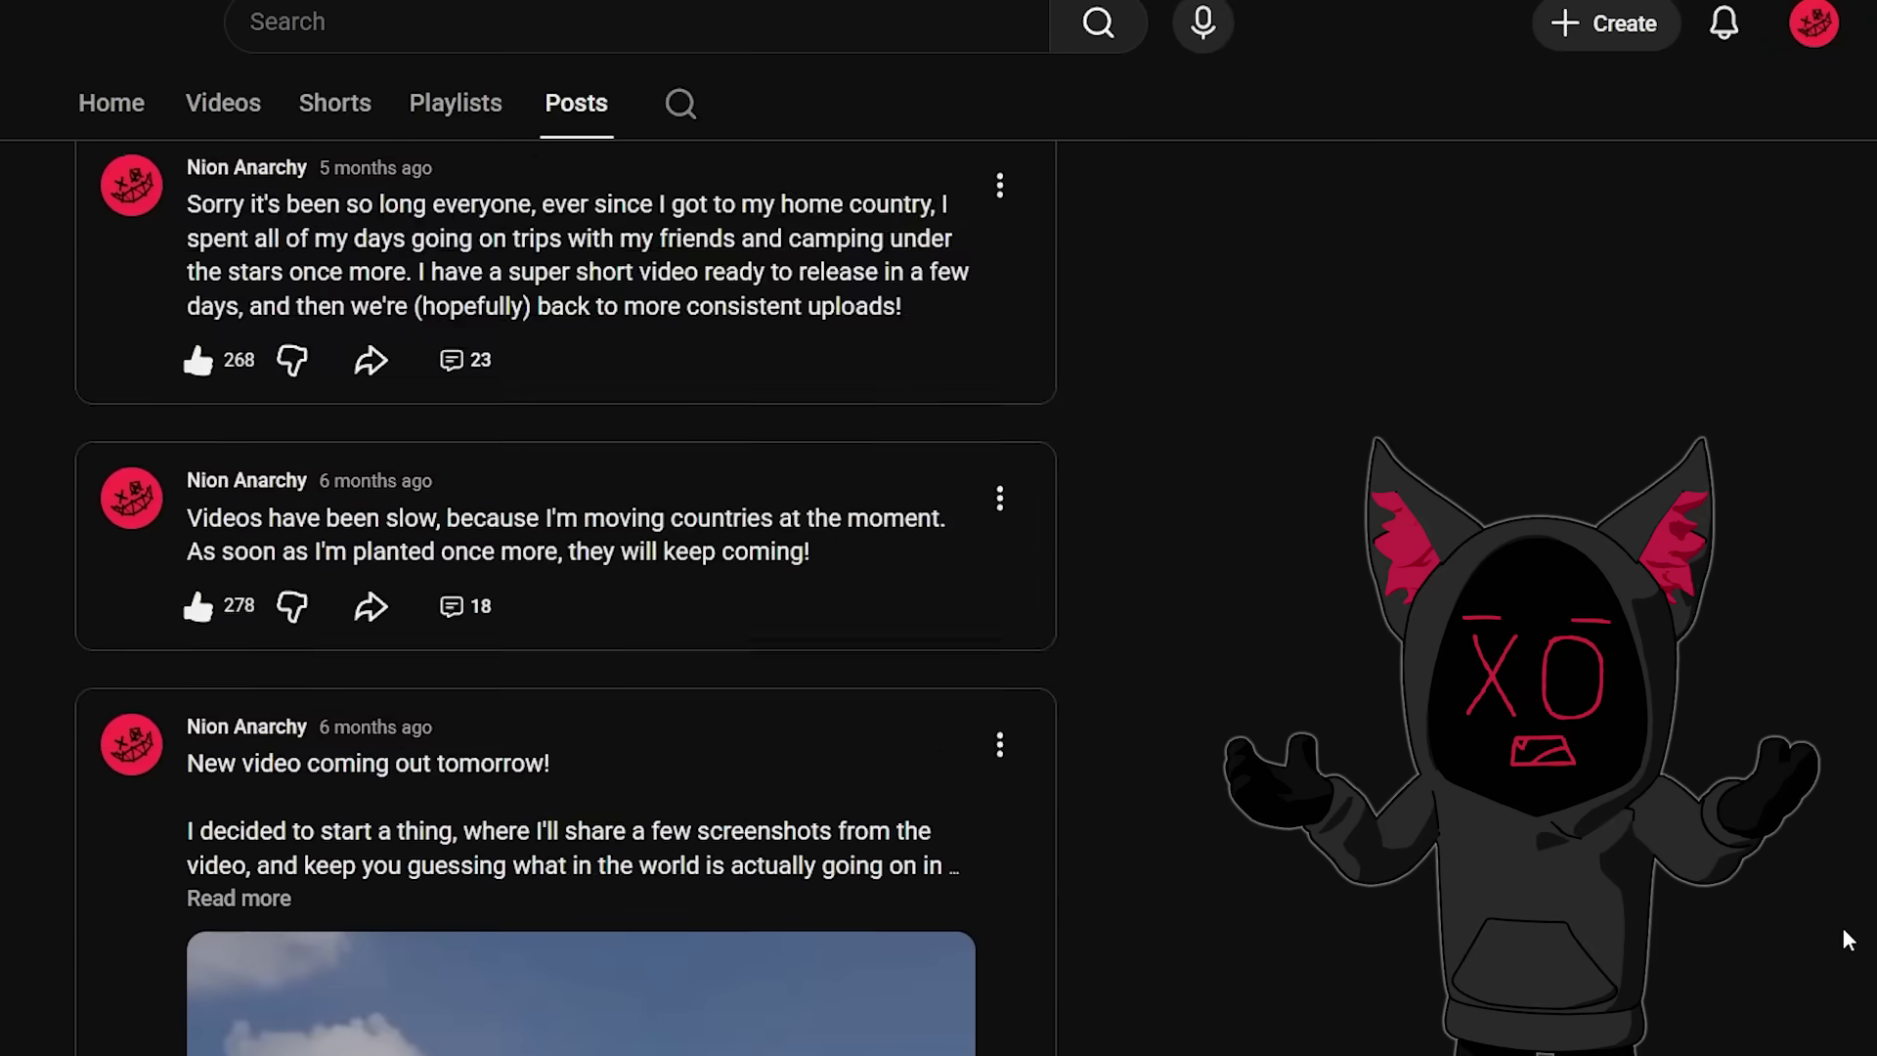
pyautogui.scroll(-7, 1838, 968)
pyautogui.click(986, 650)
pyautogui.click(986, 653)
pyautogui.click(978, 636)
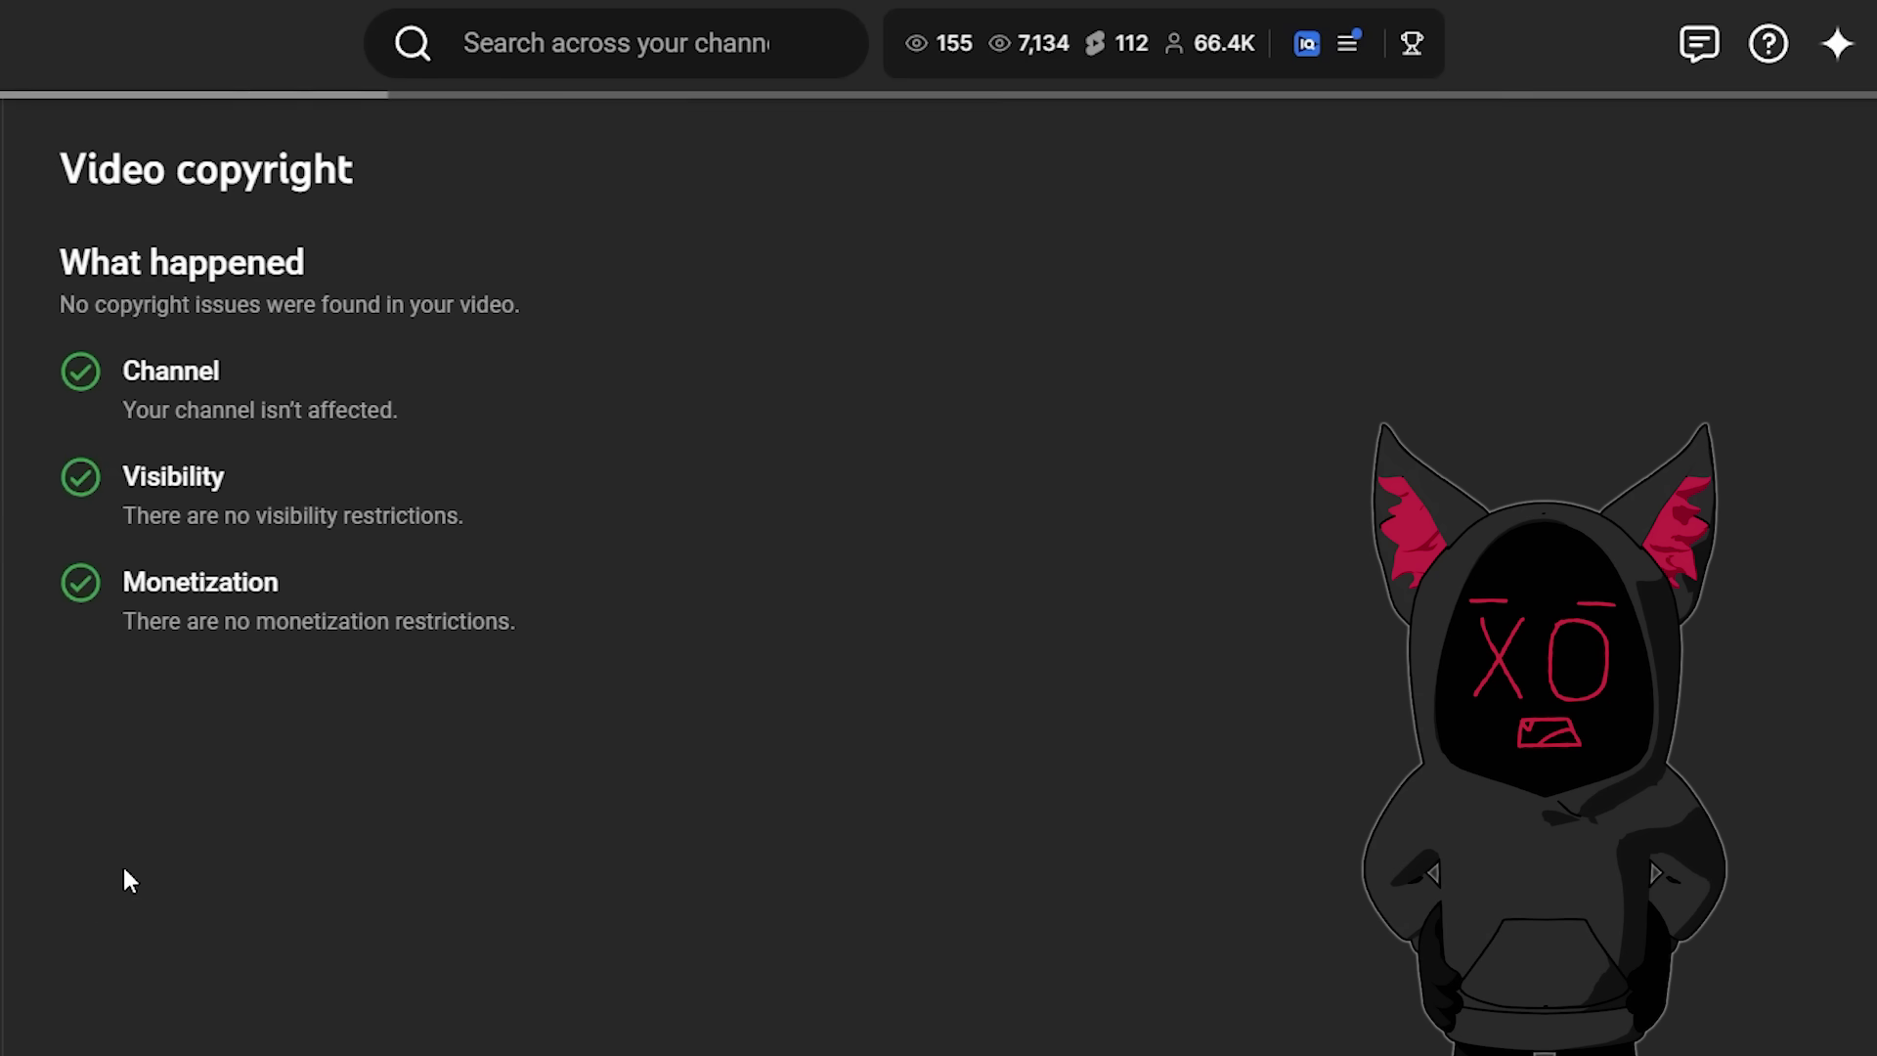